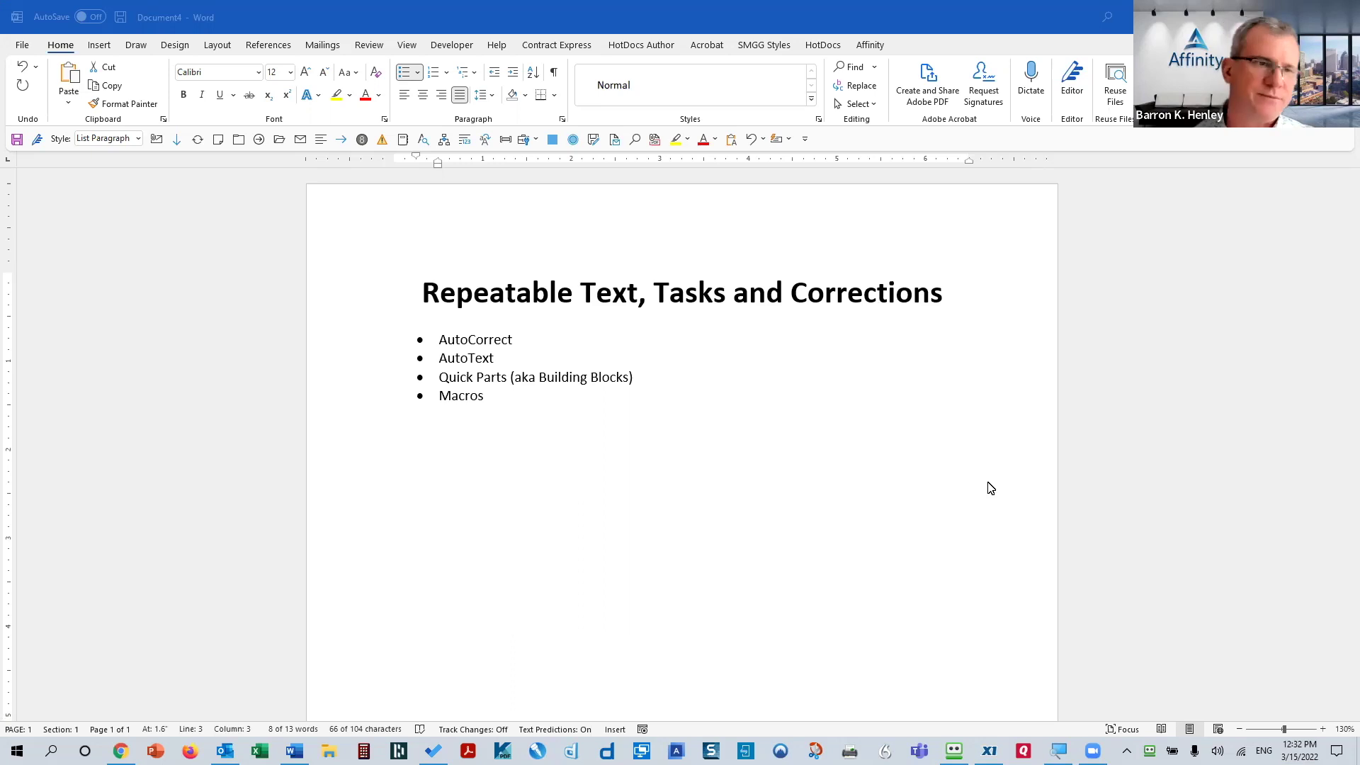
- Below the bullet list, type 'acheive teh he was inthe' and let AutoCorrect fix it to 'achieve the he was in the'
{"action": "key", "text": "alt+Tab"}
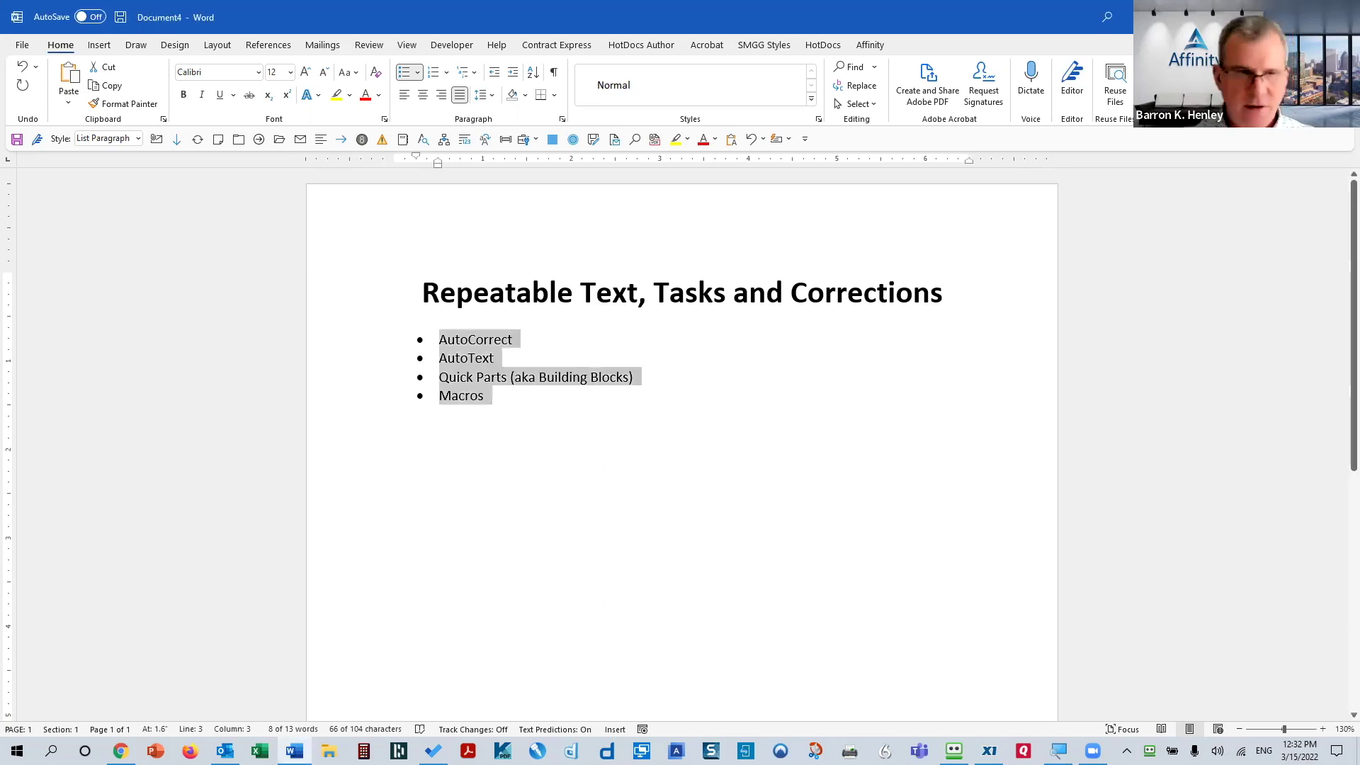
{"action": "key", "text": "ctrl+End"}
{"action": "key", "text": "Return"}
{"action": "key", "text": "Return"}
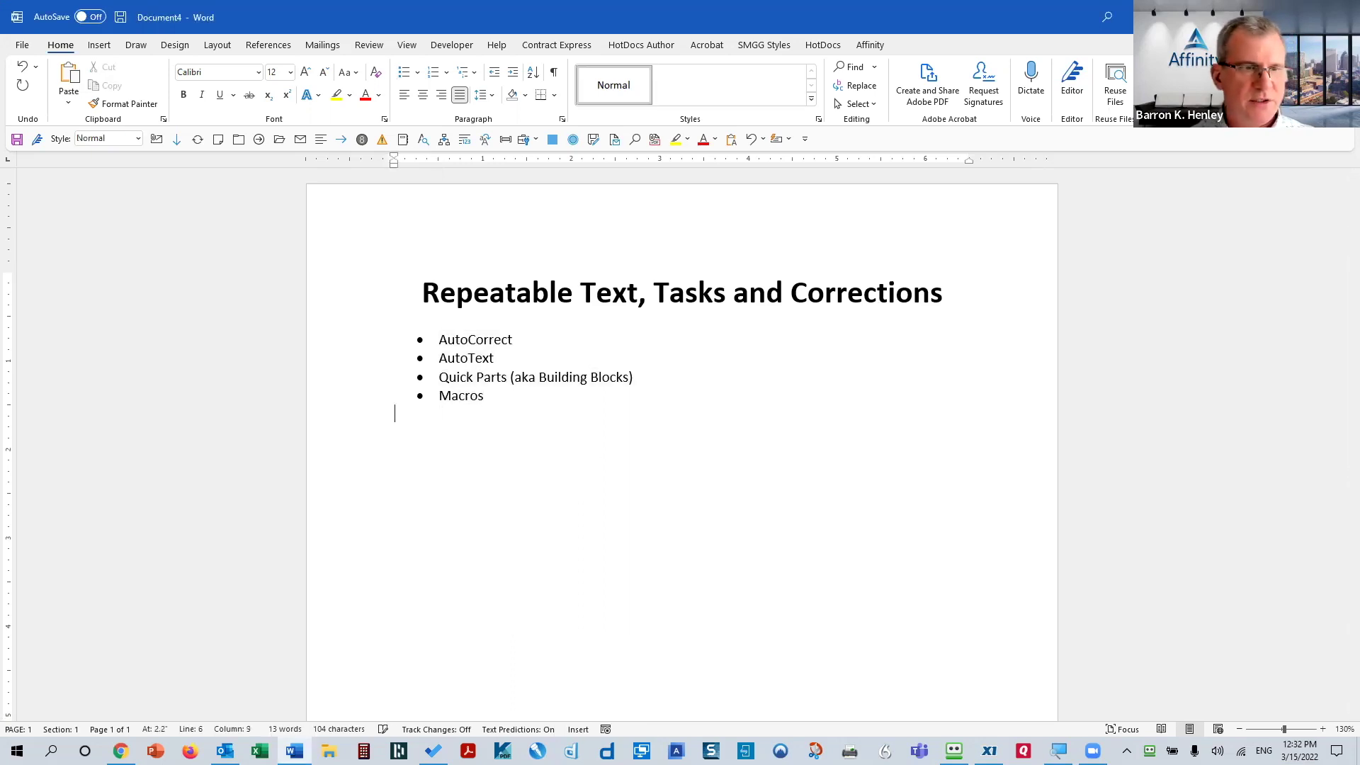
{"action": "key", "text": "Return"}
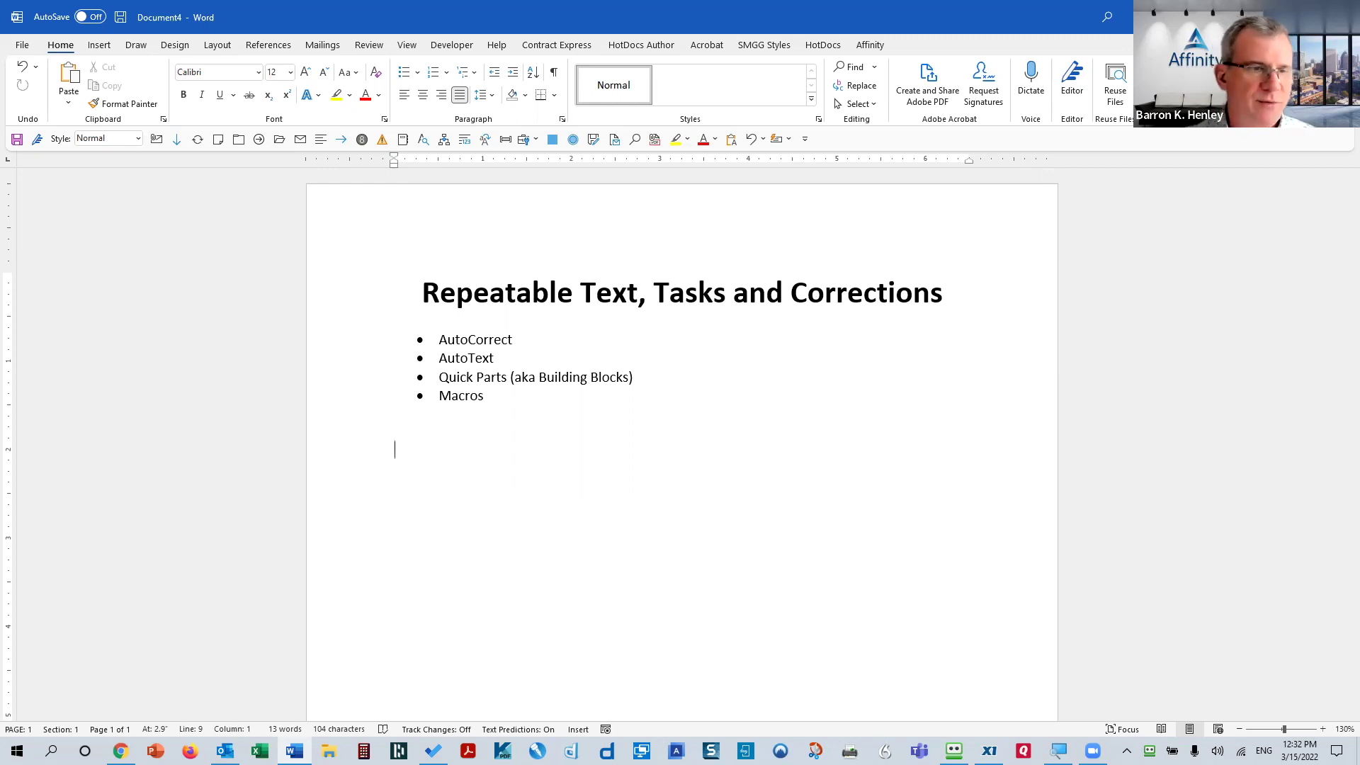
{"action": "type", "text": "acheive "}
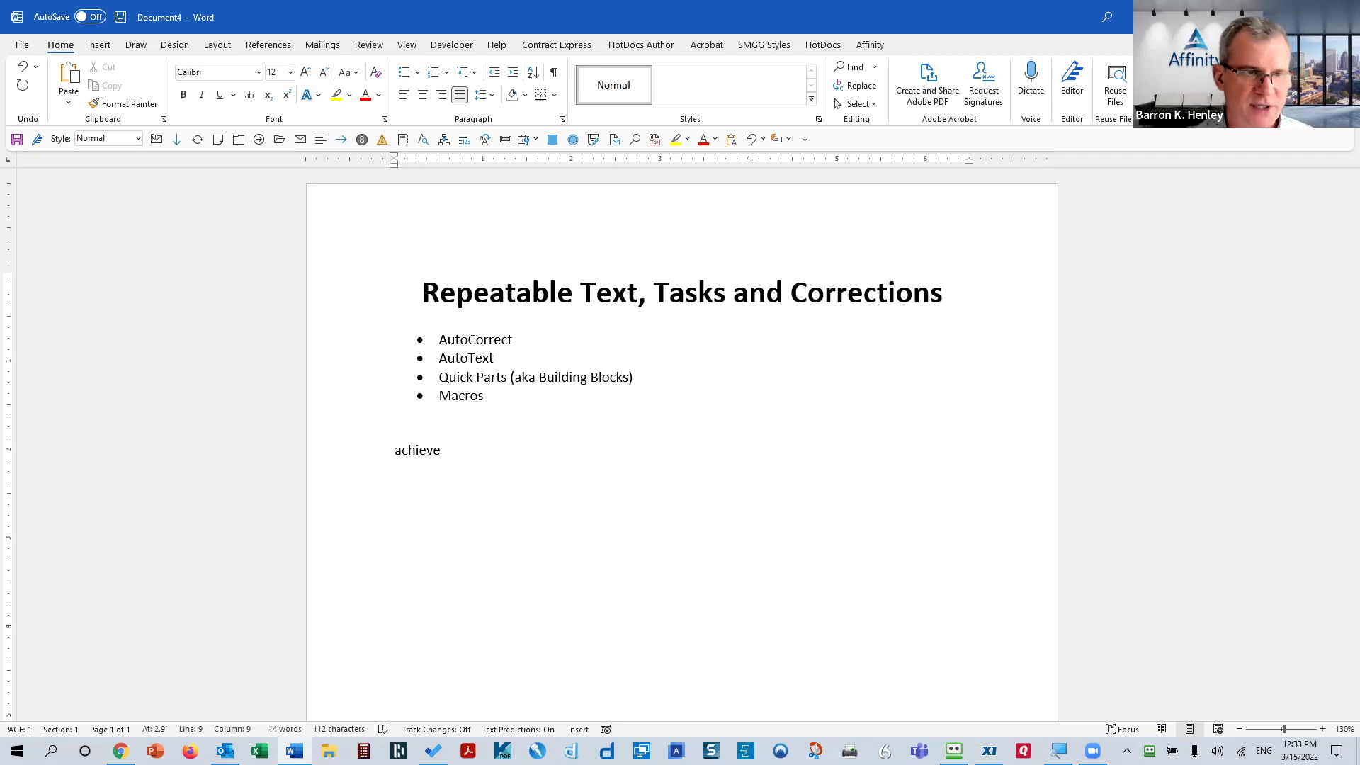
{"action": "type", "text": "teh "}
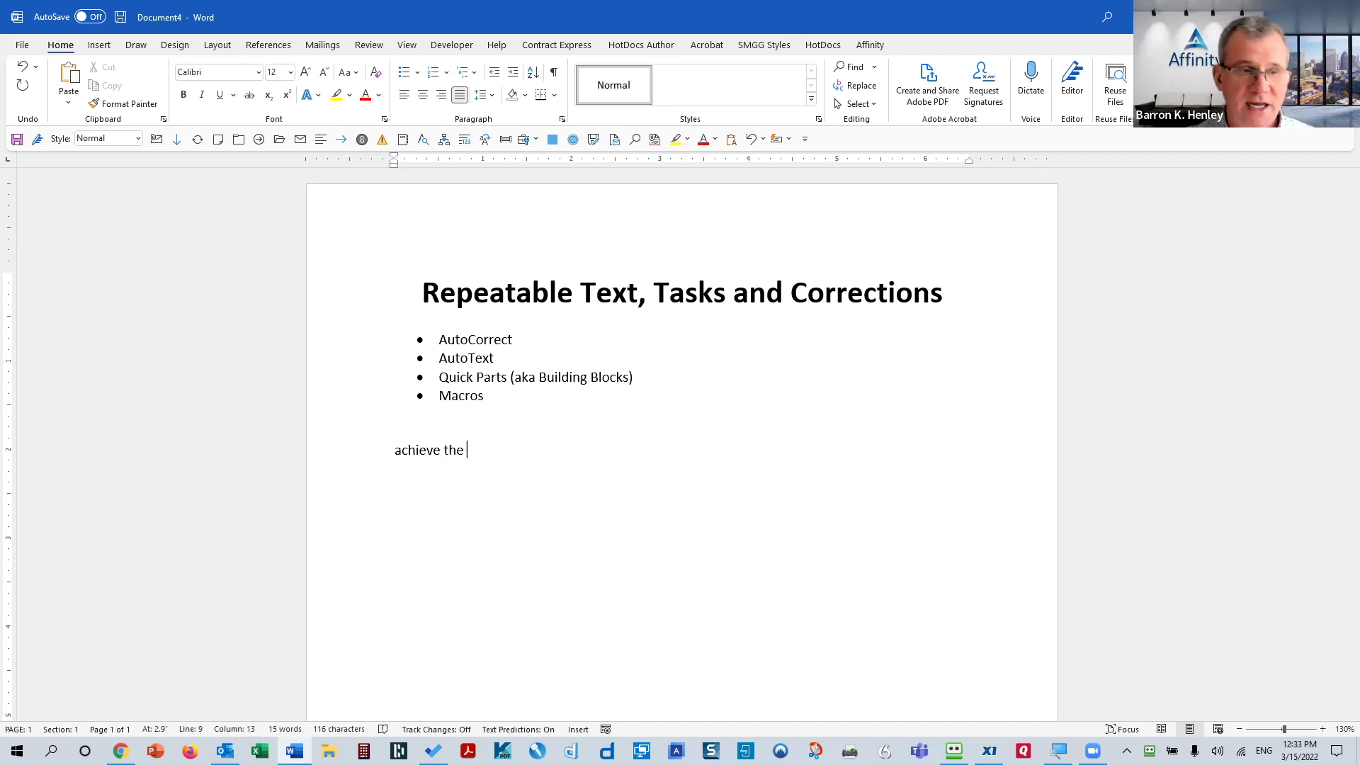
{"action": "type", "text": "he was inthe"}
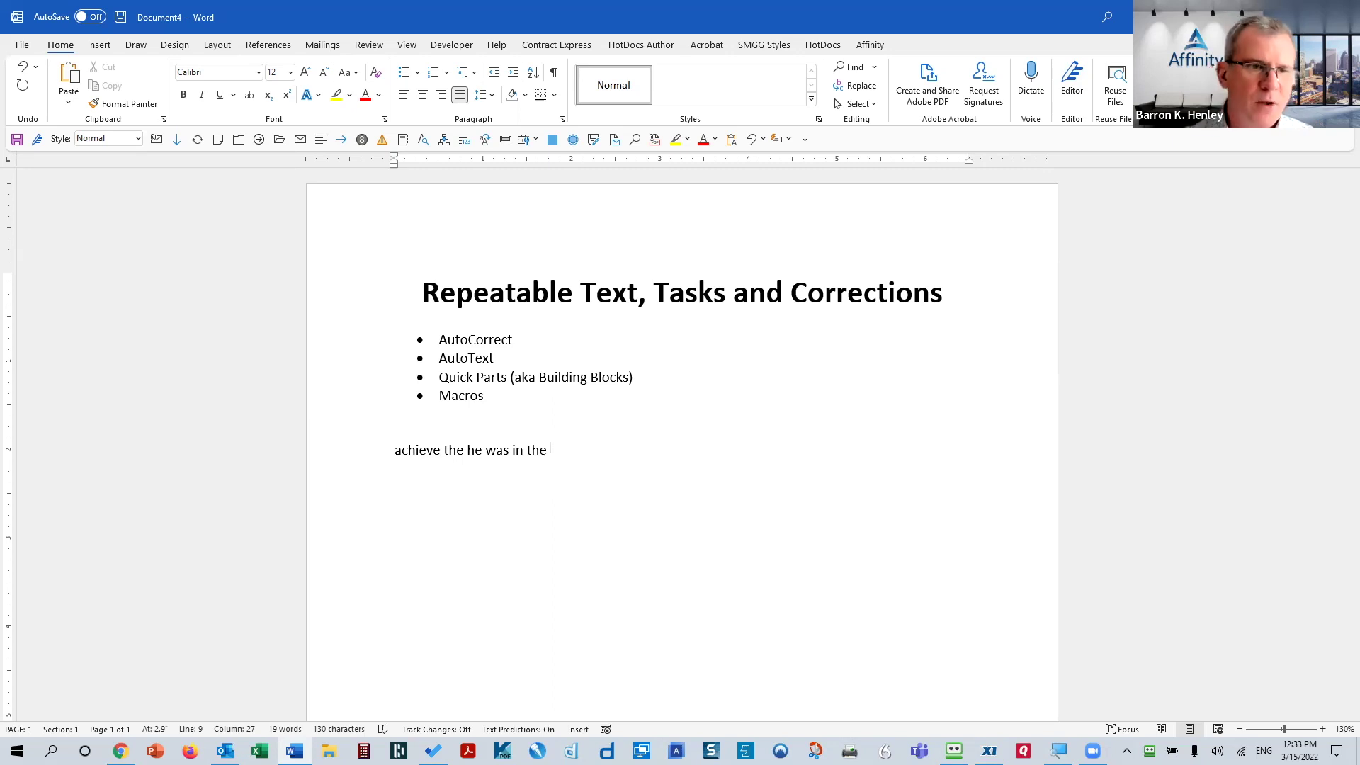
{"action": "key", "text": "Return"}
{"action": "key", "text": "Return"}
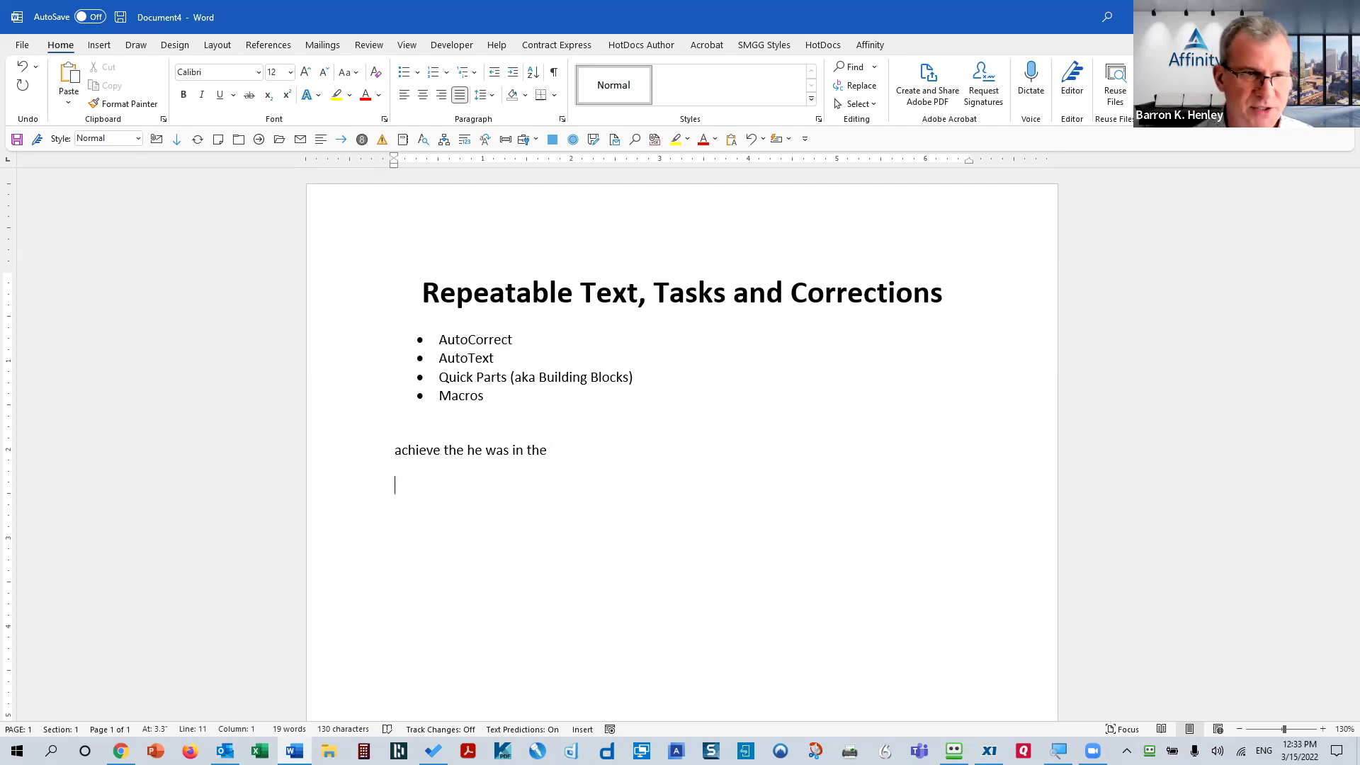
- Type (c), /irc, /bkh, /acg and /bsra so AutoCorrect expands them to ©, the IRC phrase and names
{"action": "type", "text": "(c)"}
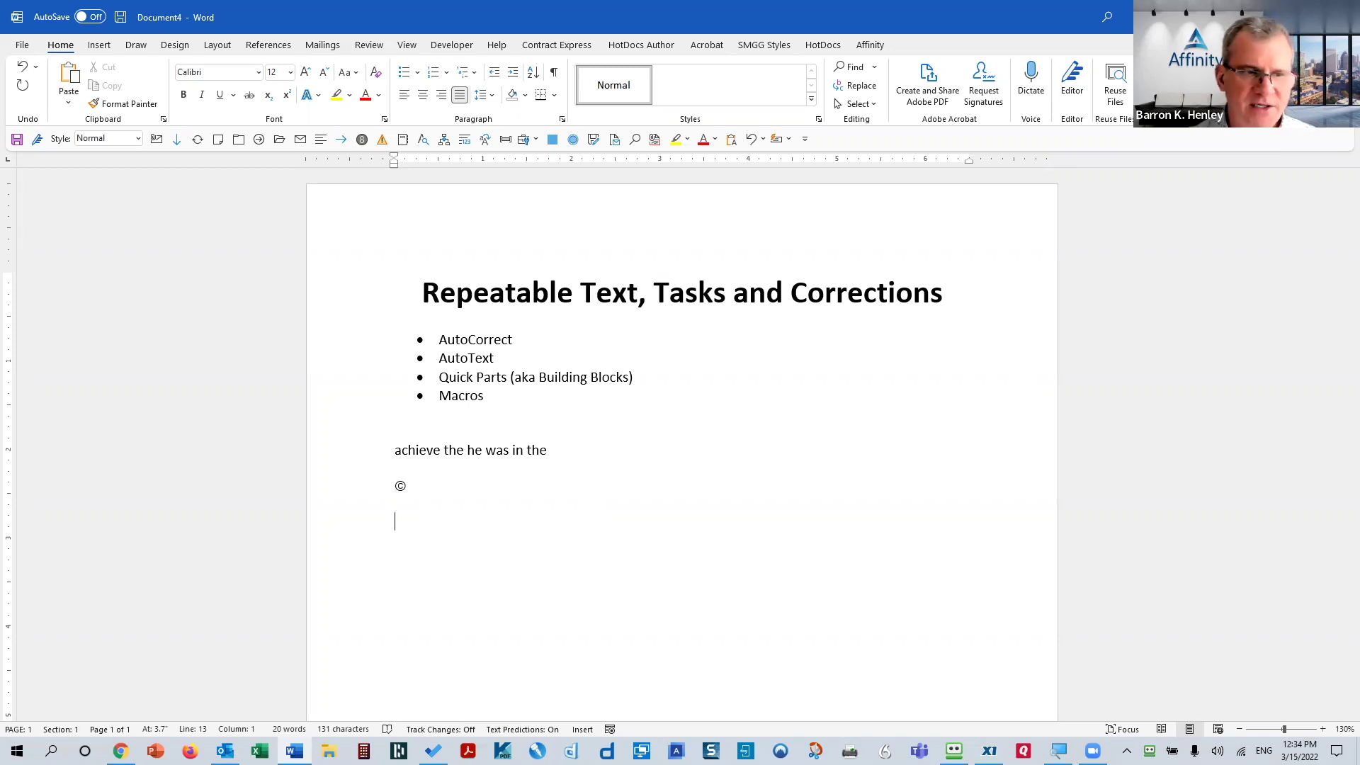
{"action": "type", "text": "/irc"}
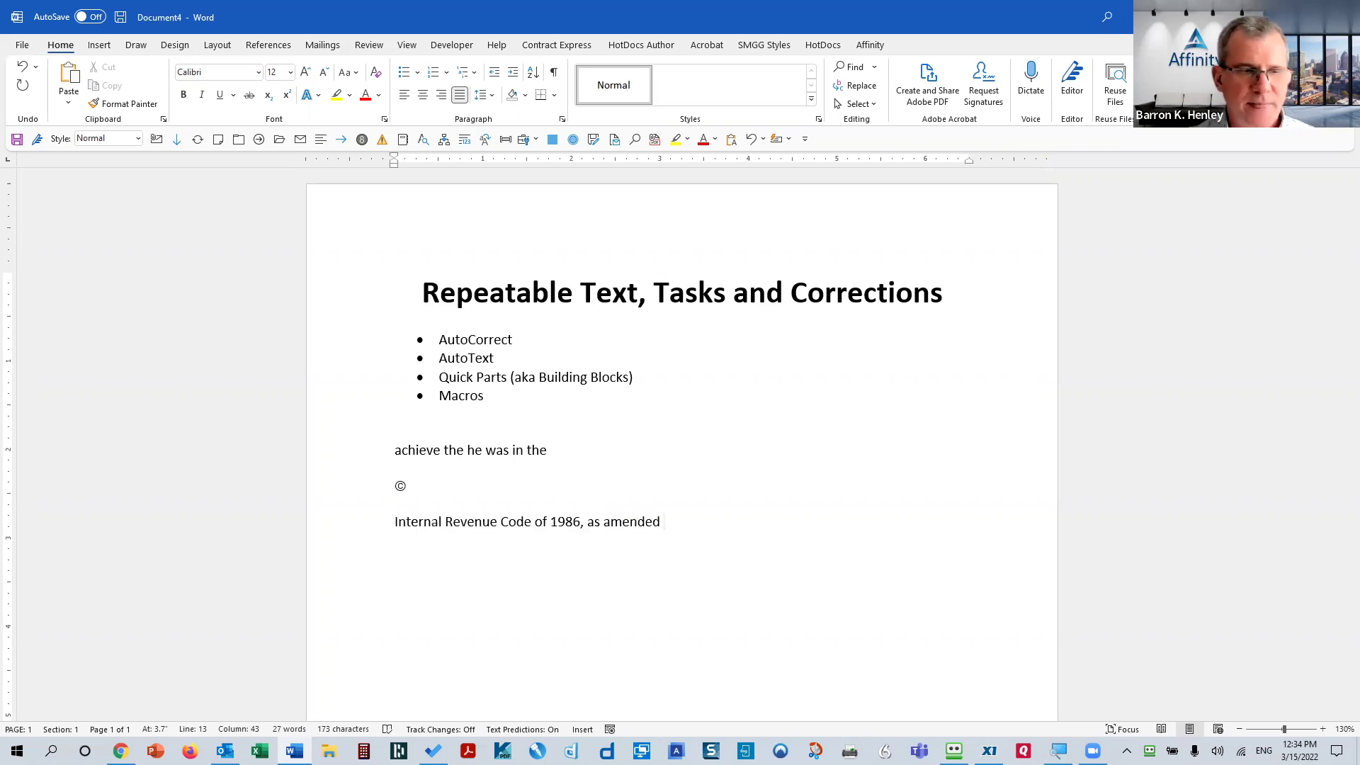
{"action": "type", "text": " /bkh"}
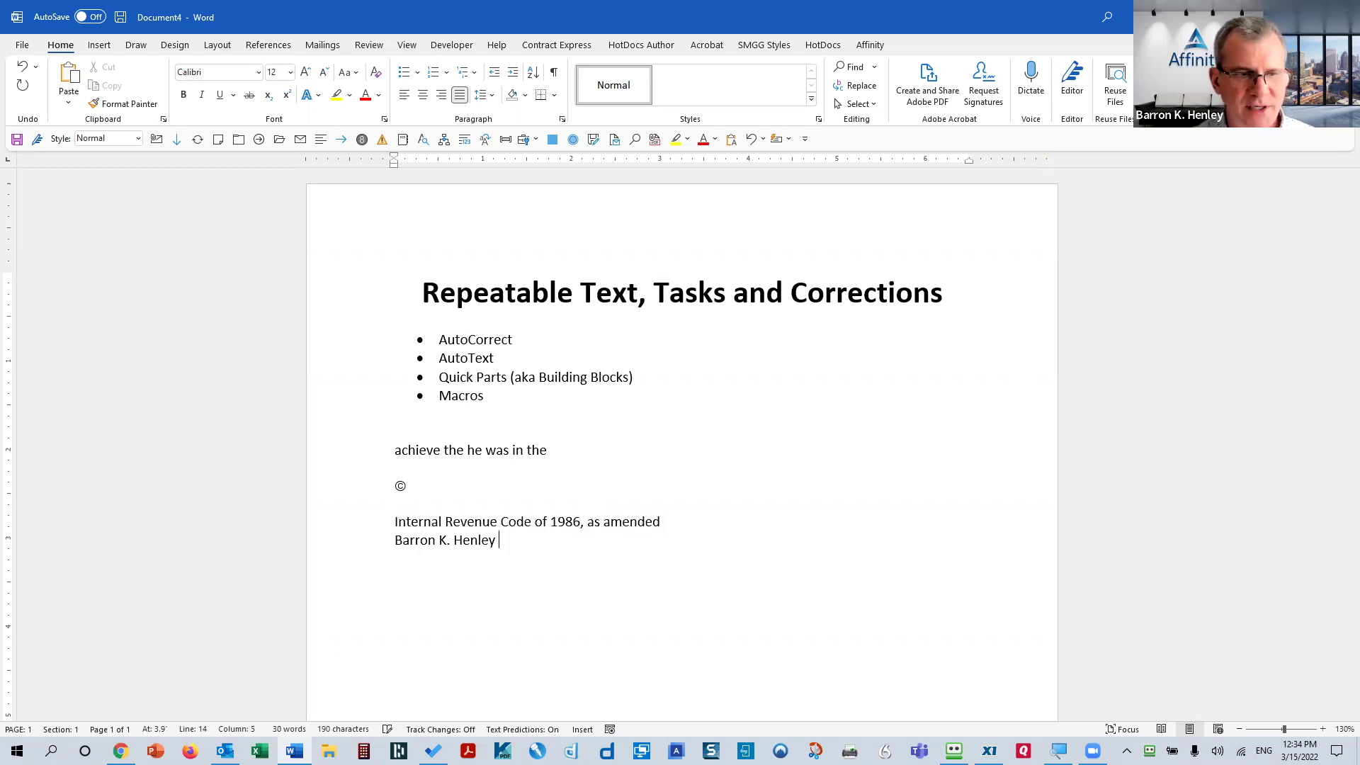
{"action": "key", "text": "Return"}
{"action": "type", "text": "/acg "}
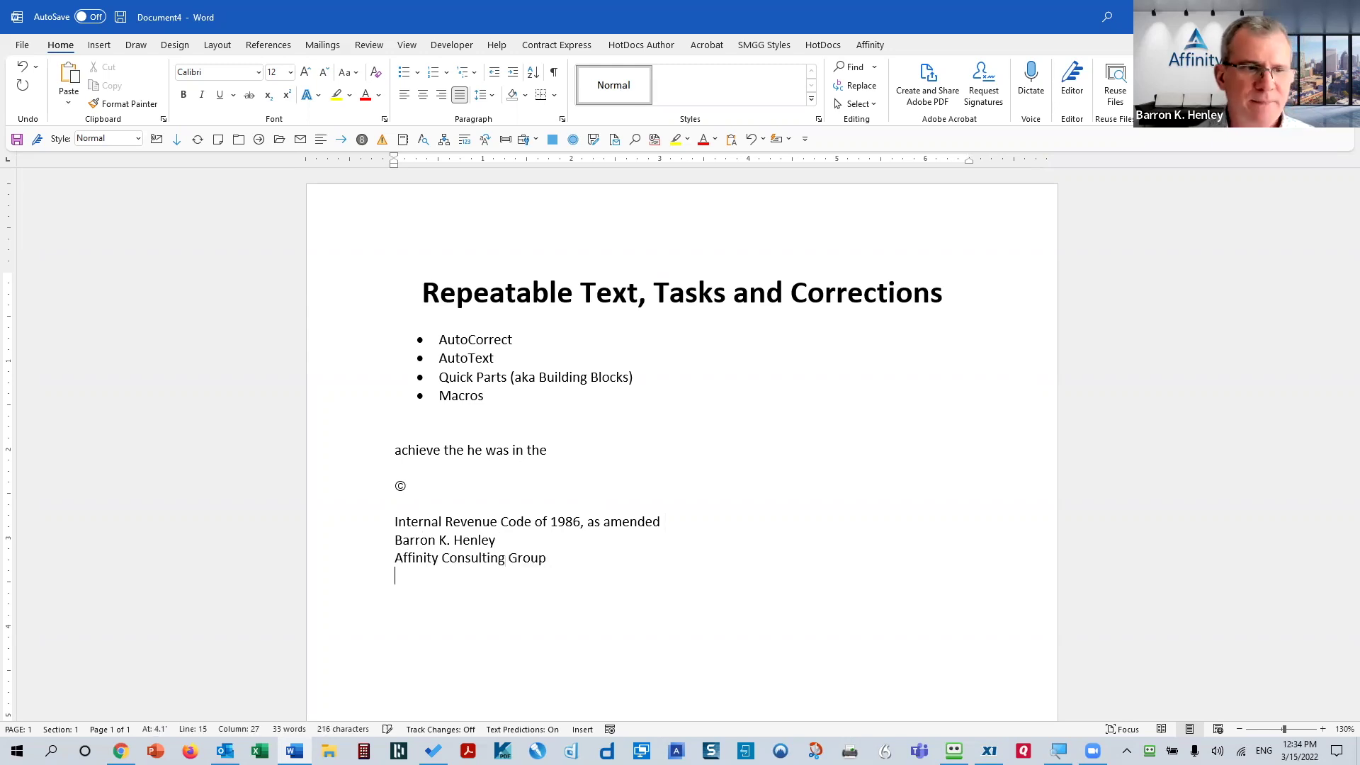
{"action": "type", "text": "/bsra"}
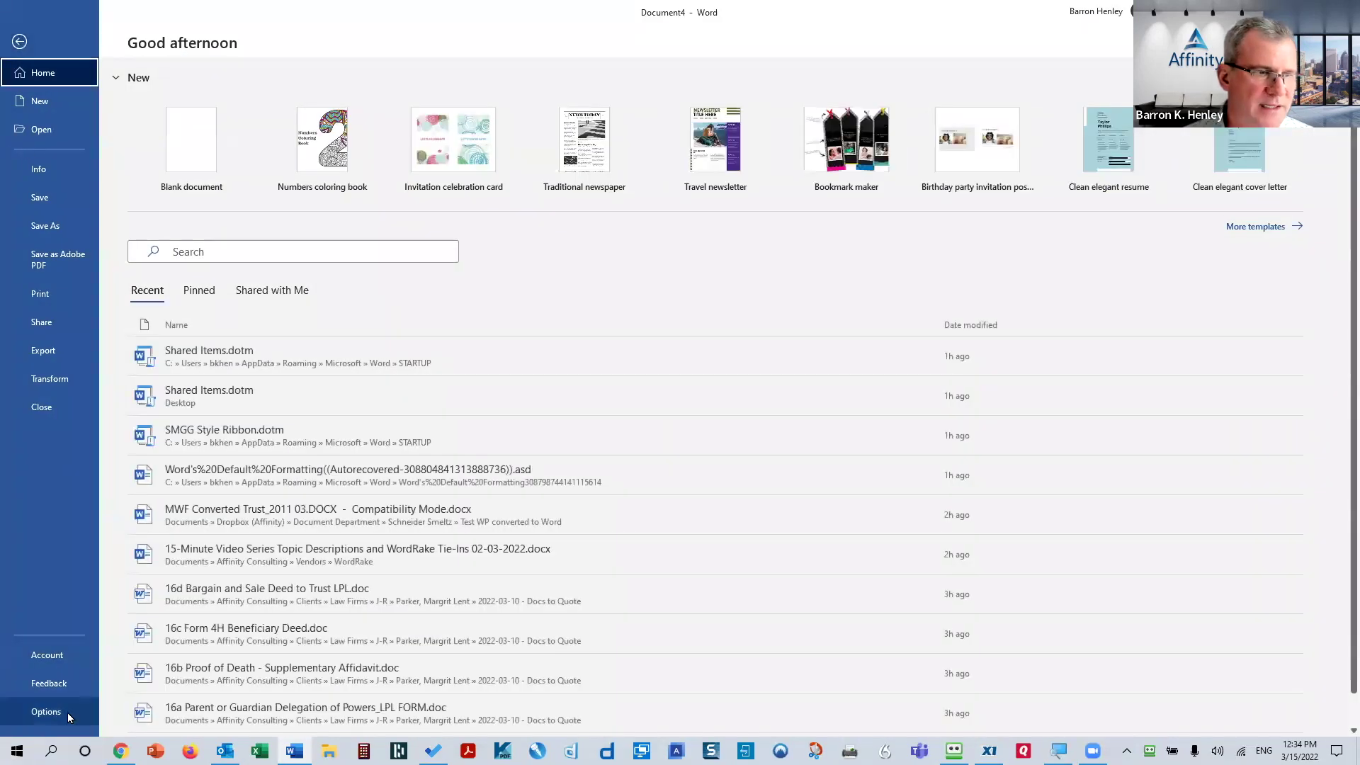
- Go to Word Options > Proofing > AutoCorrect Options, view AutoFormat As You Type, then return to the replacement list
{"action": "left_click", "coordinate": [62, 709]}
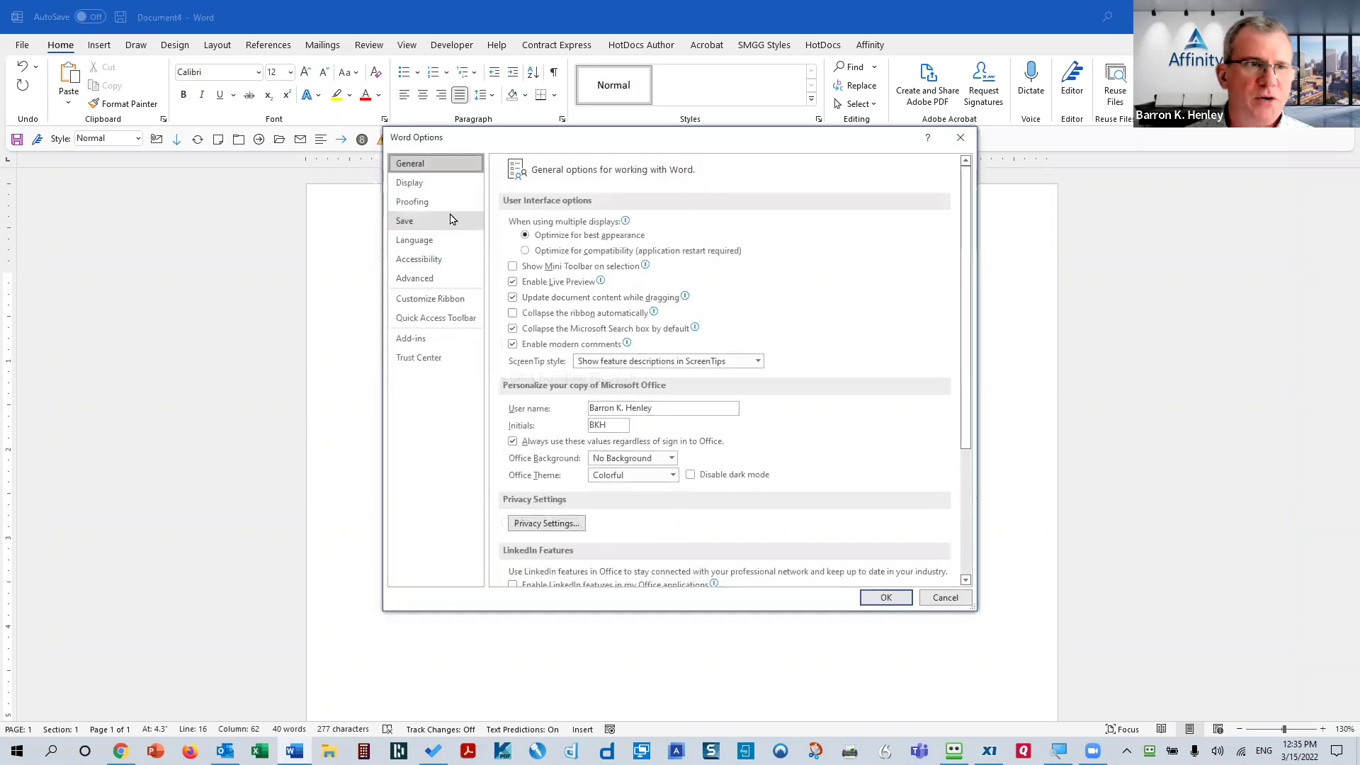
{"action": "left_click", "coordinate": [448, 205]}
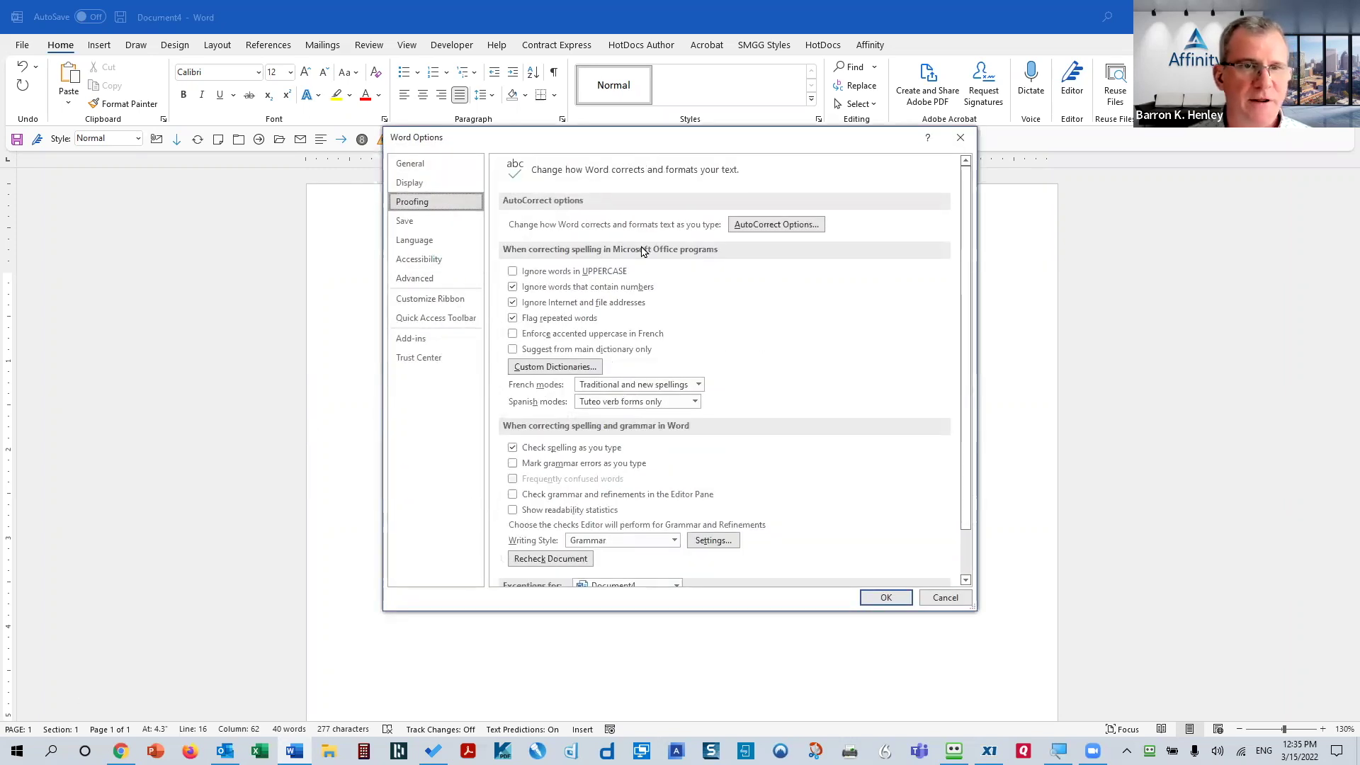
{"action": "left_click", "coordinate": [784, 232]}
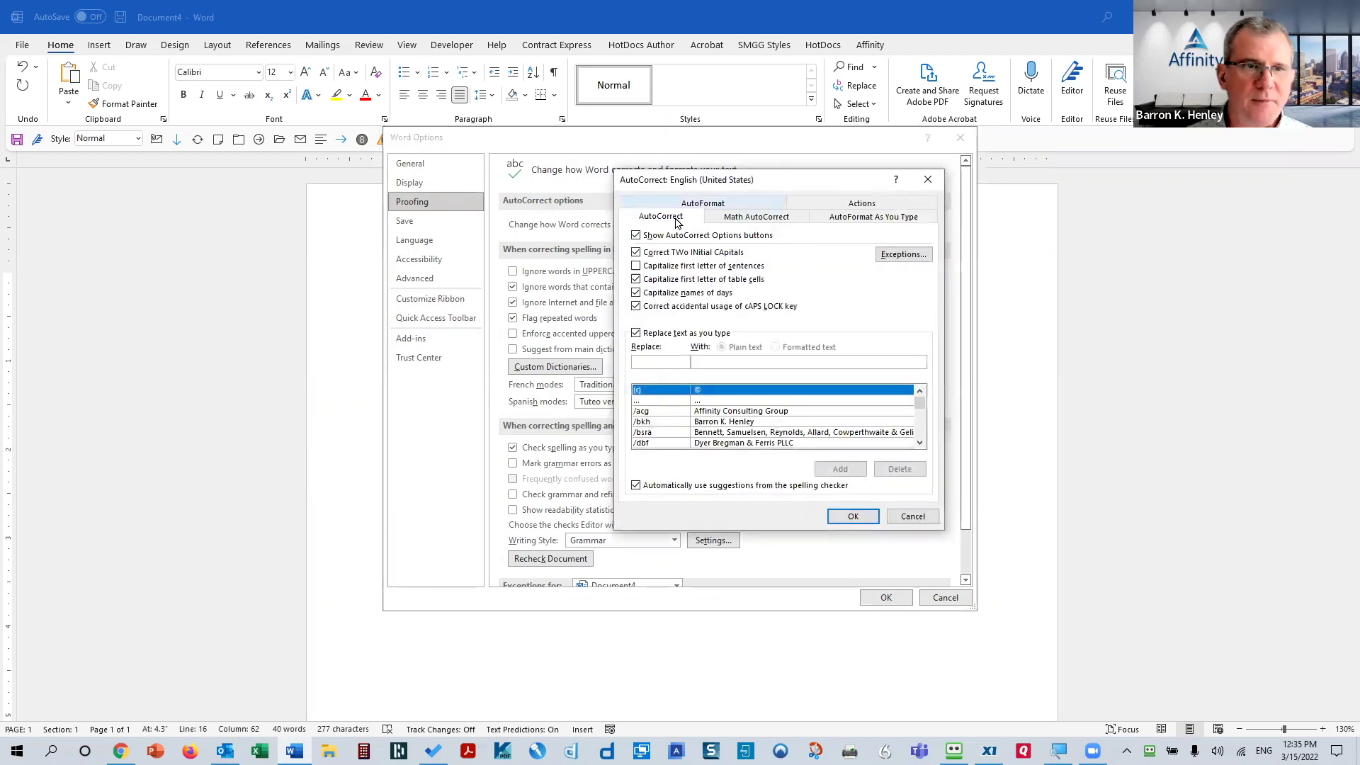
{"action": "left_click", "coordinate": [679, 218]}
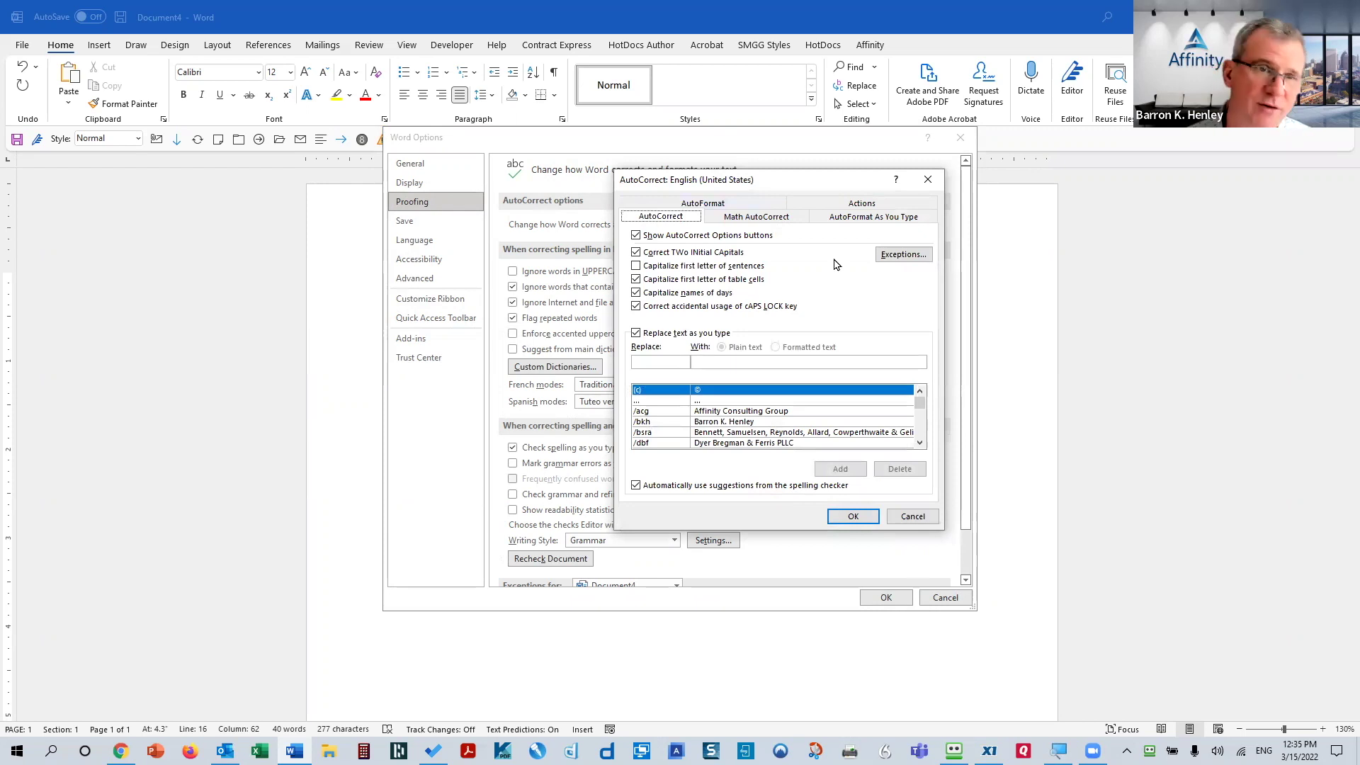
{"action": "left_click", "coordinate": [926, 217]}
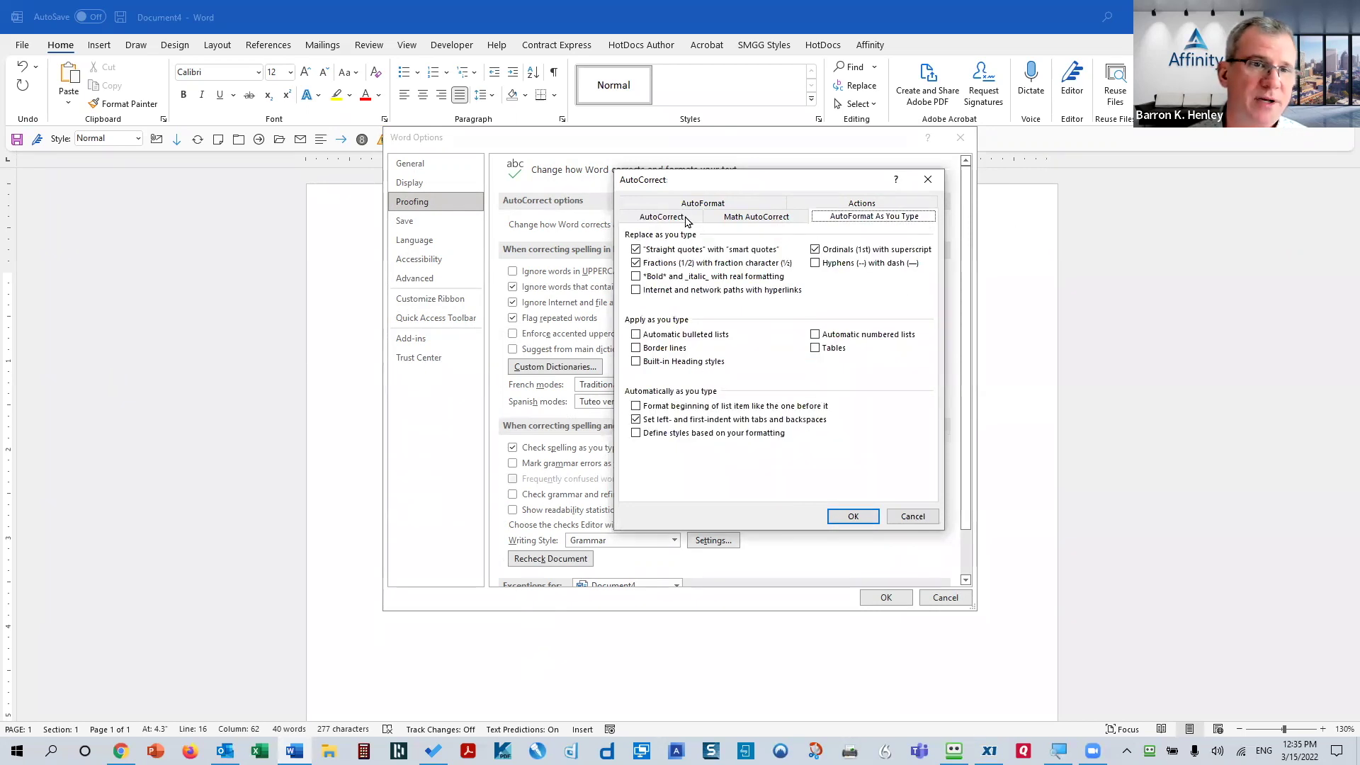
{"action": "left_click", "coordinate": [674, 223]}
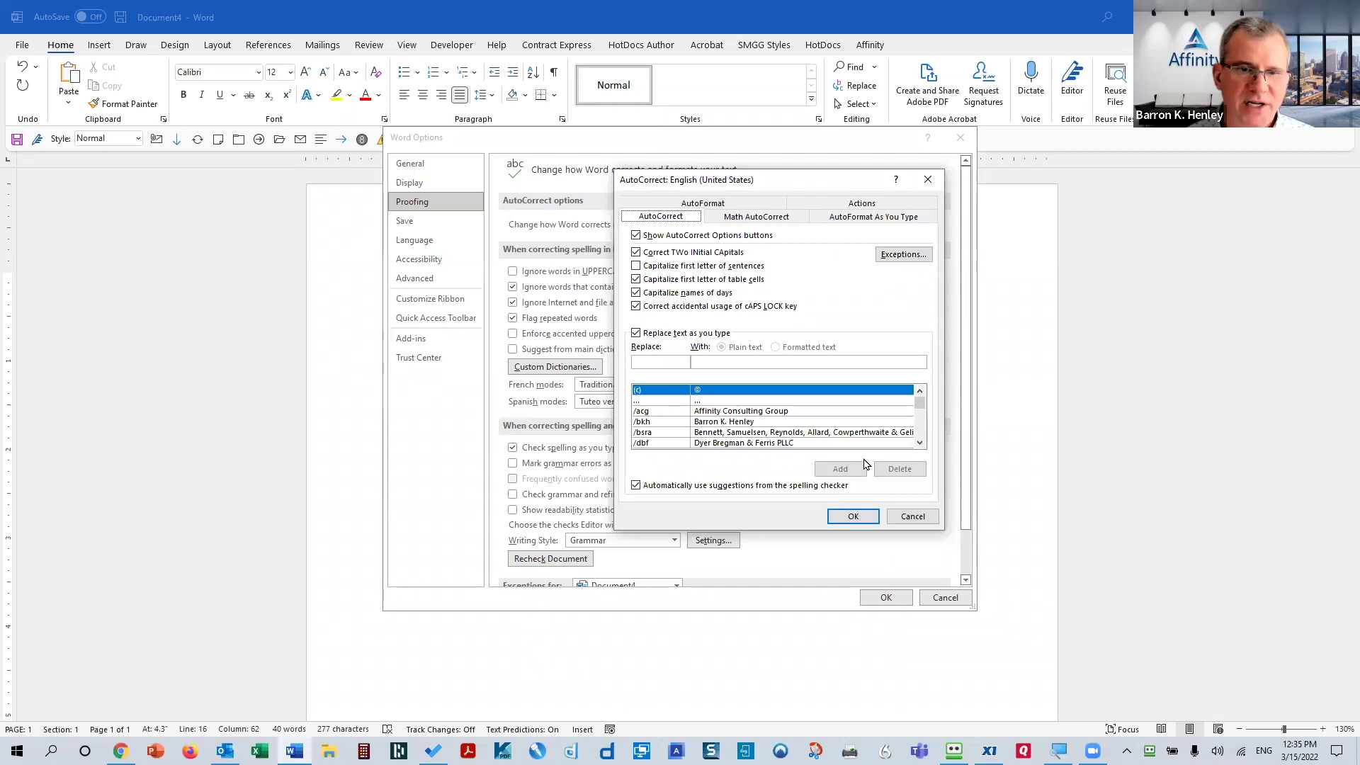
- Delete the (c) → © entry, then review the /acg, /dbf and /irc replacement entries
{"action": "left_click", "coordinate": [797, 394]}
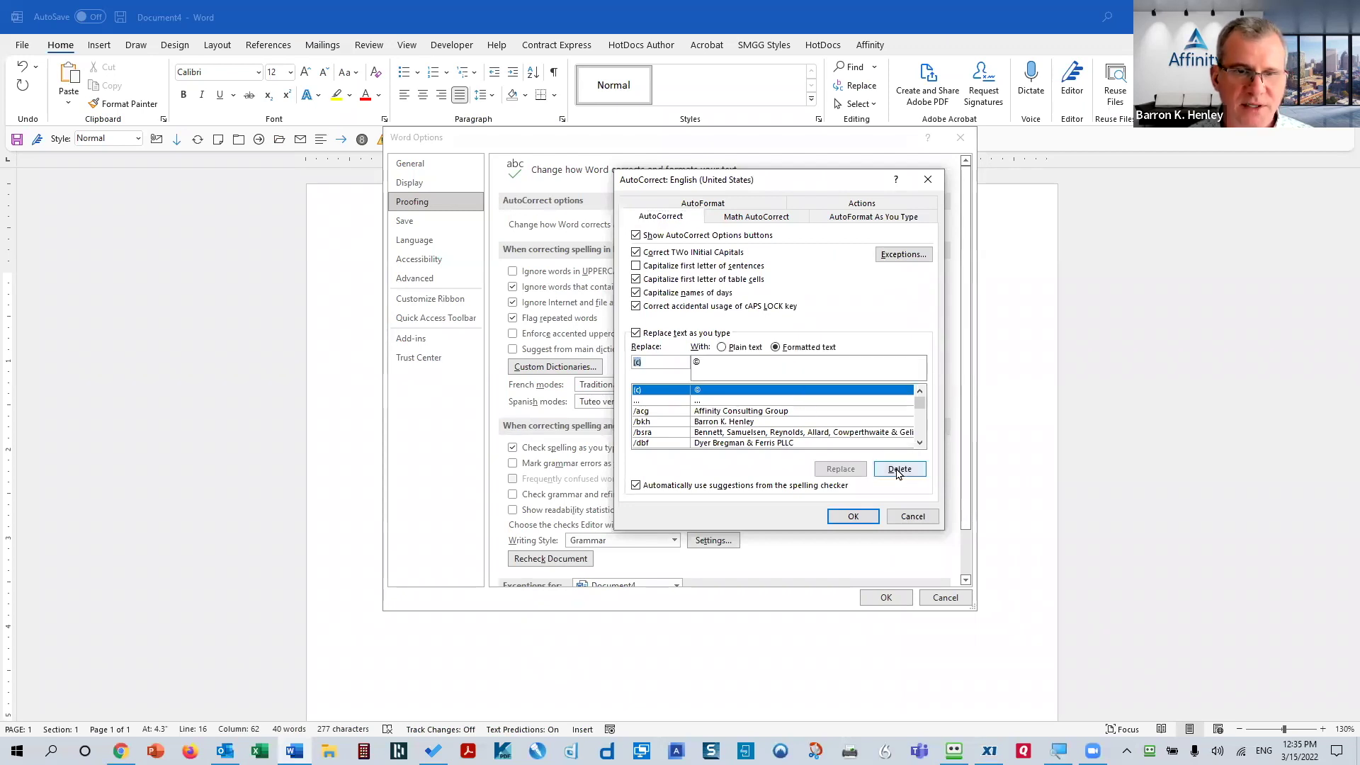
{"action": "left_click", "coordinate": [899, 469]}
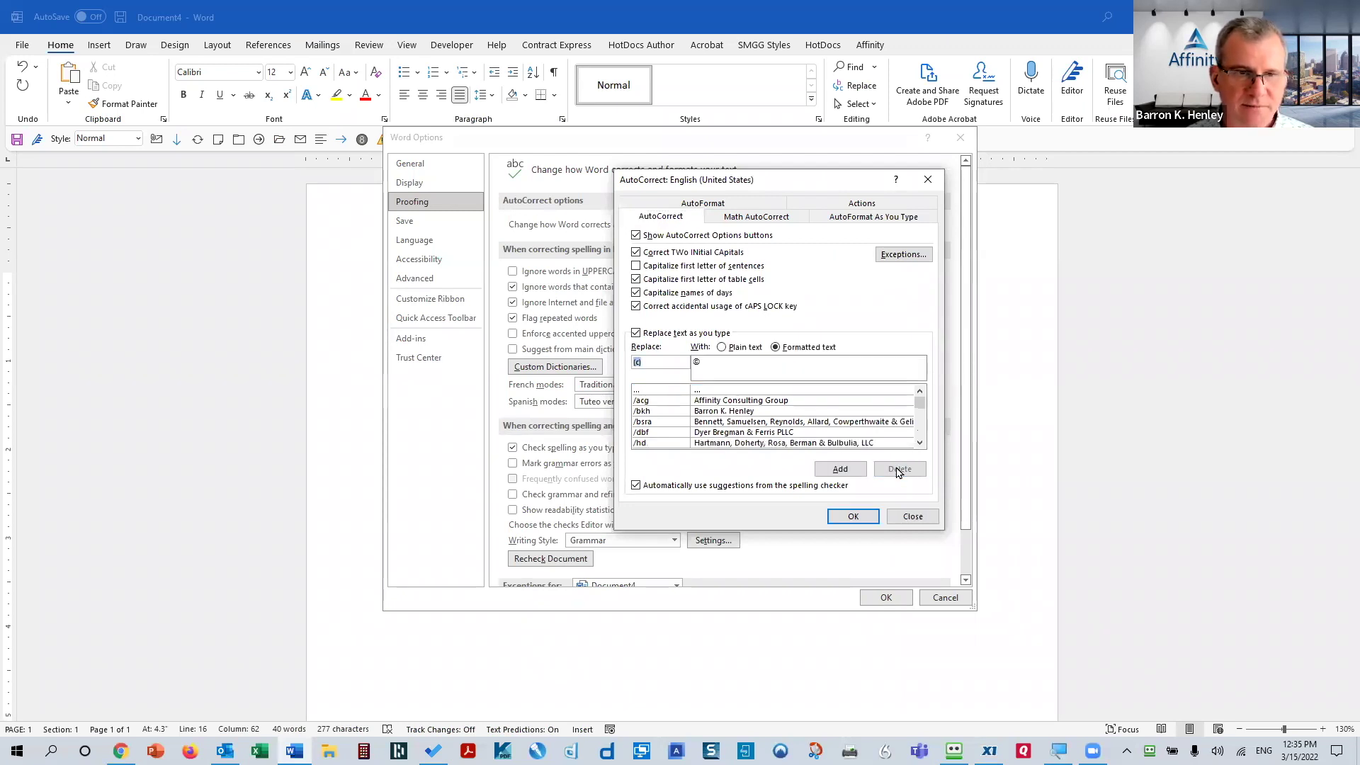
{"action": "left_click", "coordinate": [717, 406]}
{"action": "scroll", "coordinate": [719, 408], "scroll_direction": "down", "scroll_amount": 1}
{"action": "left_click", "coordinate": [722, 407]}
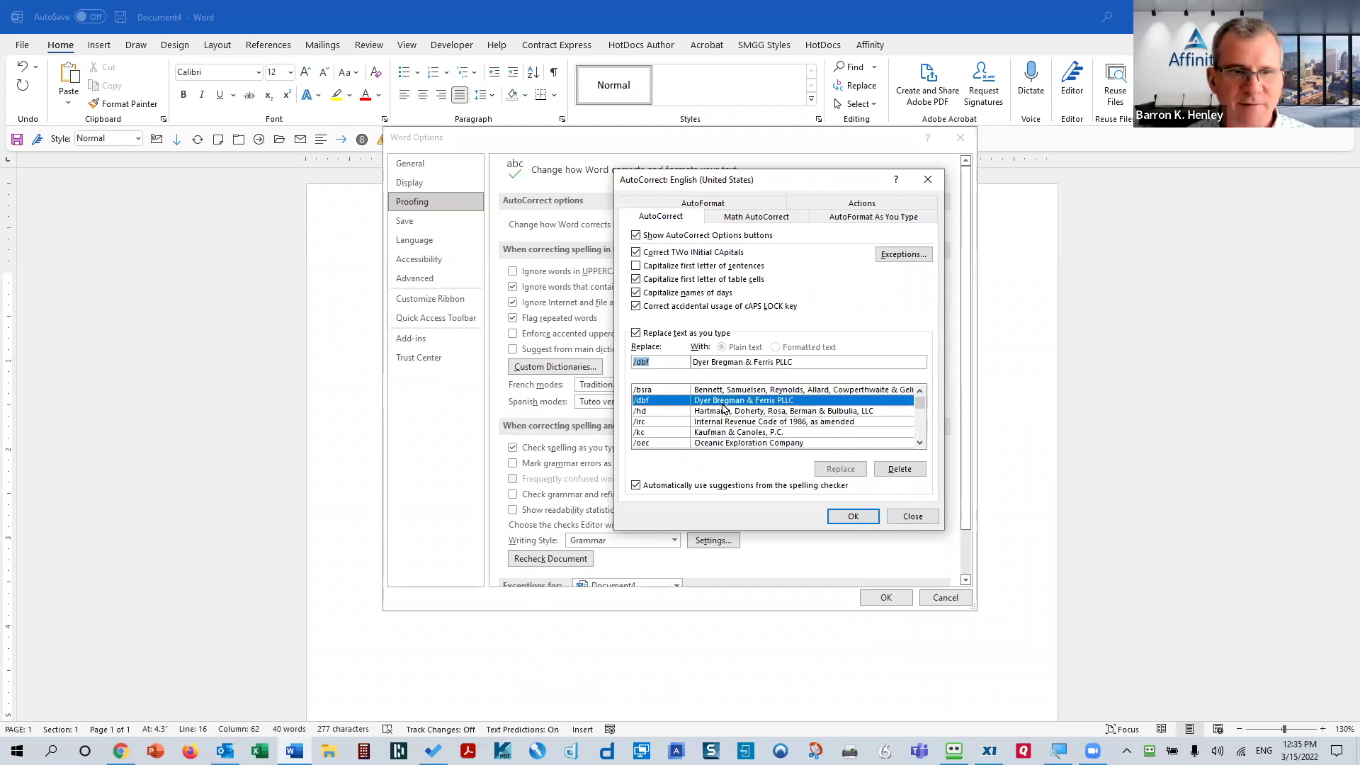
{"action": "scroll", "coordinate": [731, 423], "scroll_direction": "down", "scroll_amount": 2}
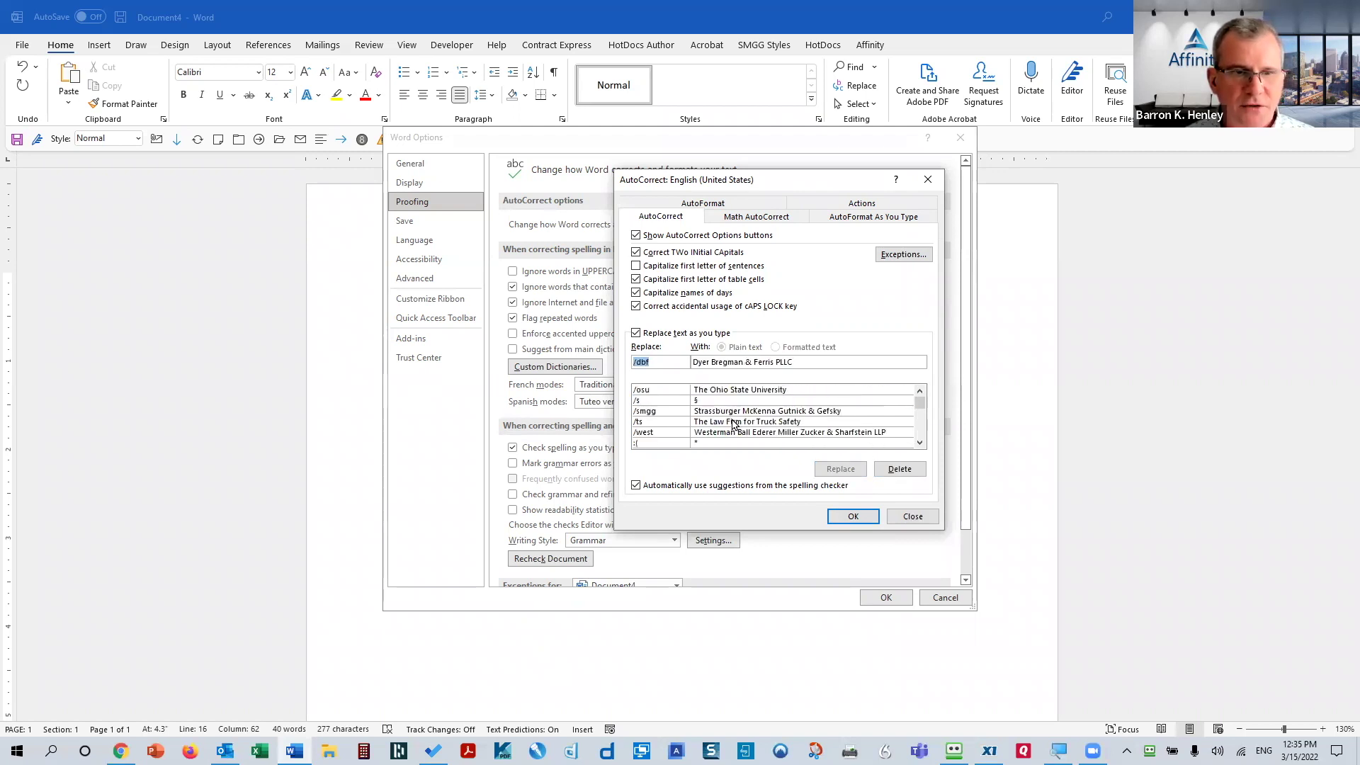
{"action": "scroll", "coordinate": [737, 425], "scroll_direction": "up", "scroll_amount": 1}
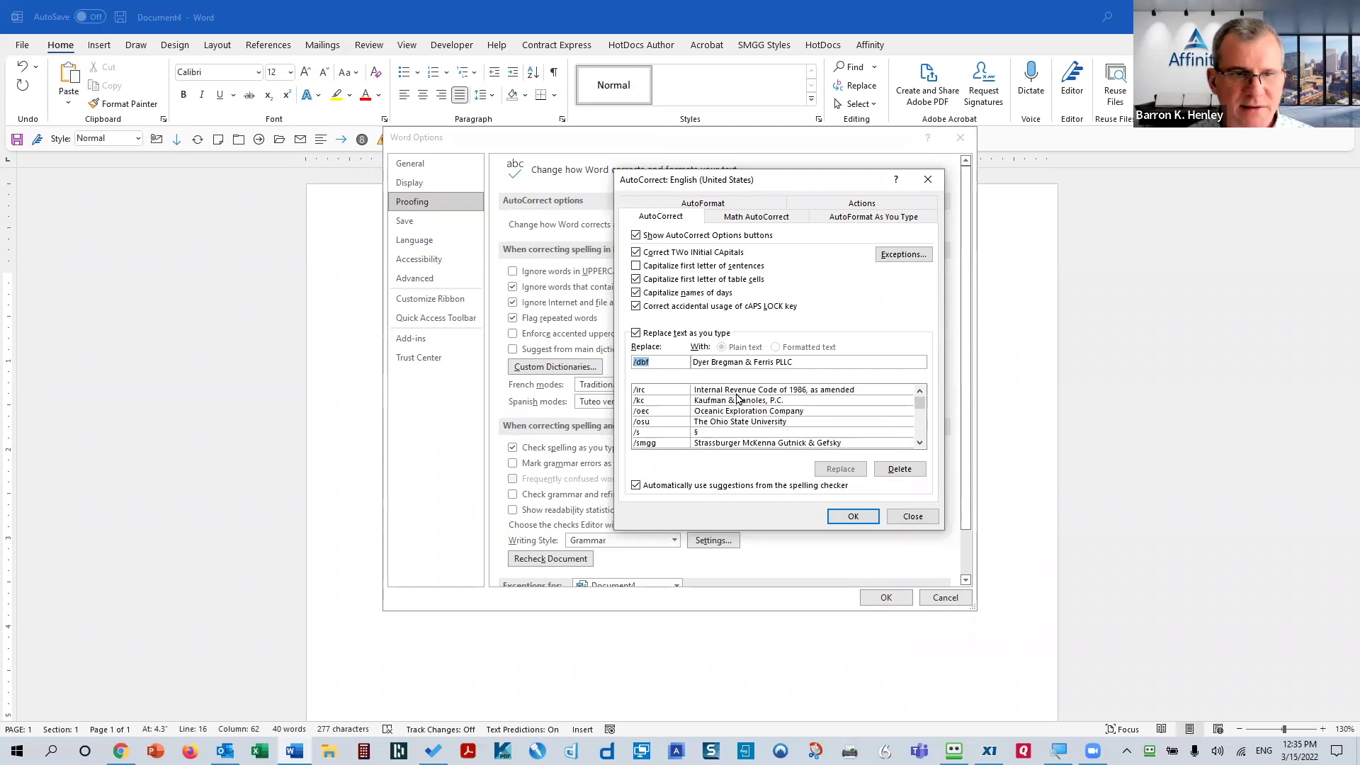
{"action": "left_click", "coordinate": [736, 391]}
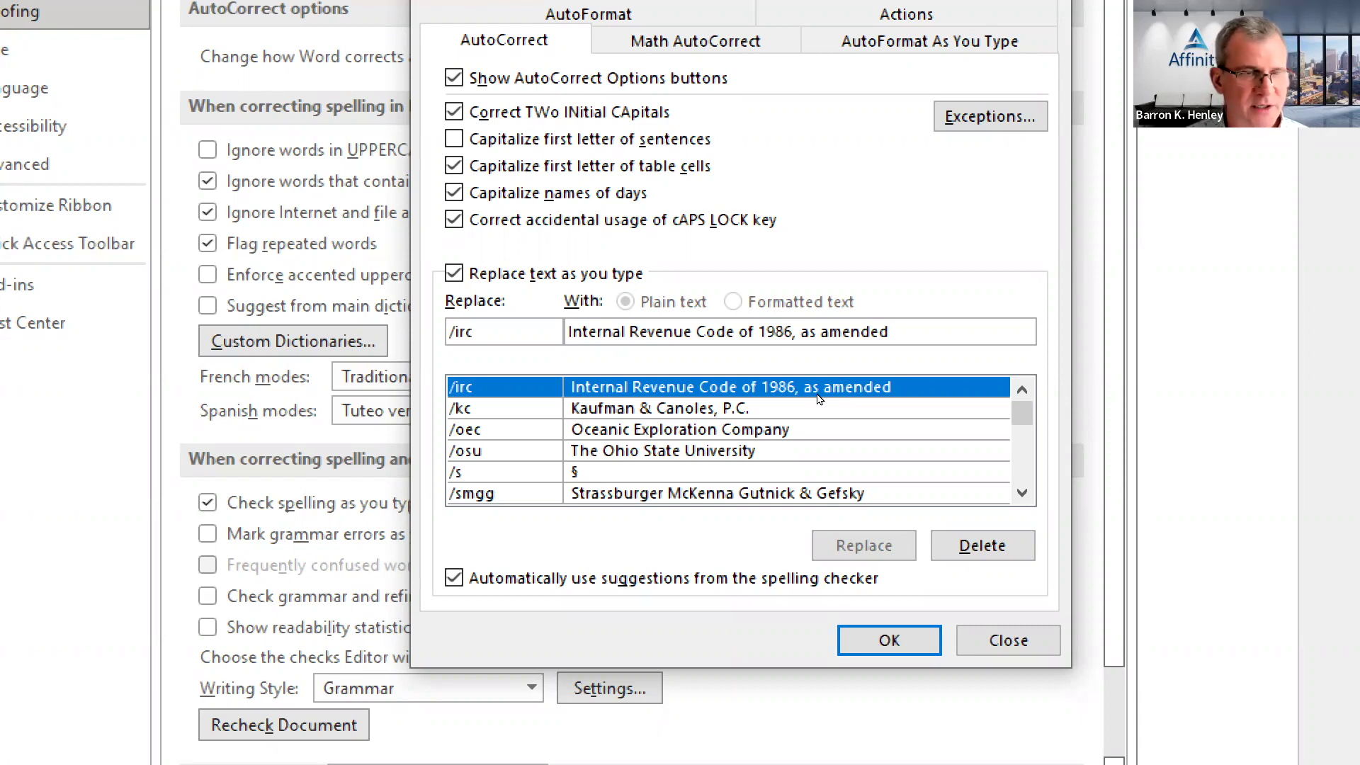
- Inspect the /irc replacement text and the :( entry, then close the AutoCorrect dialog
{"action": "left_click", "coordinate": [629, 333]}
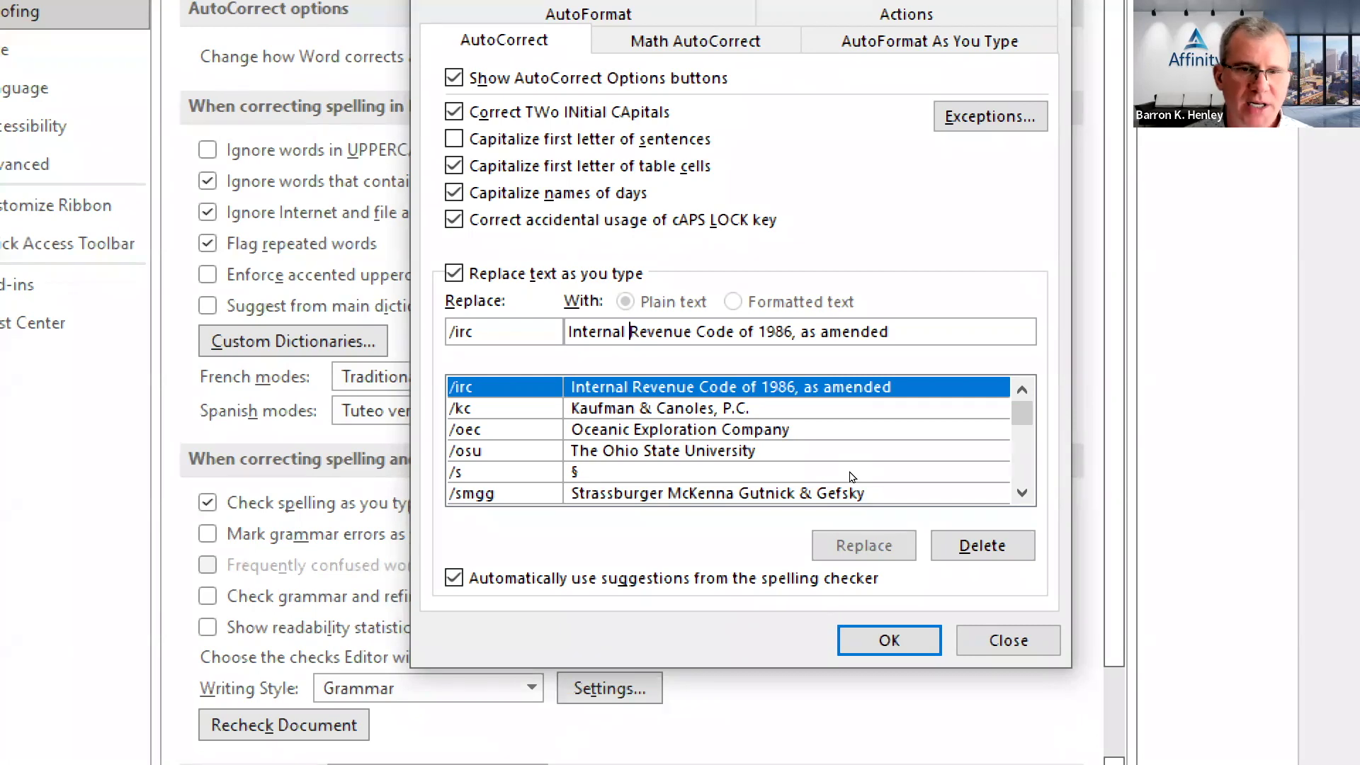
{"action": "scroll", "coordinate": [919, 438], "scroll_direction": "down", "scroll_amount": 2}
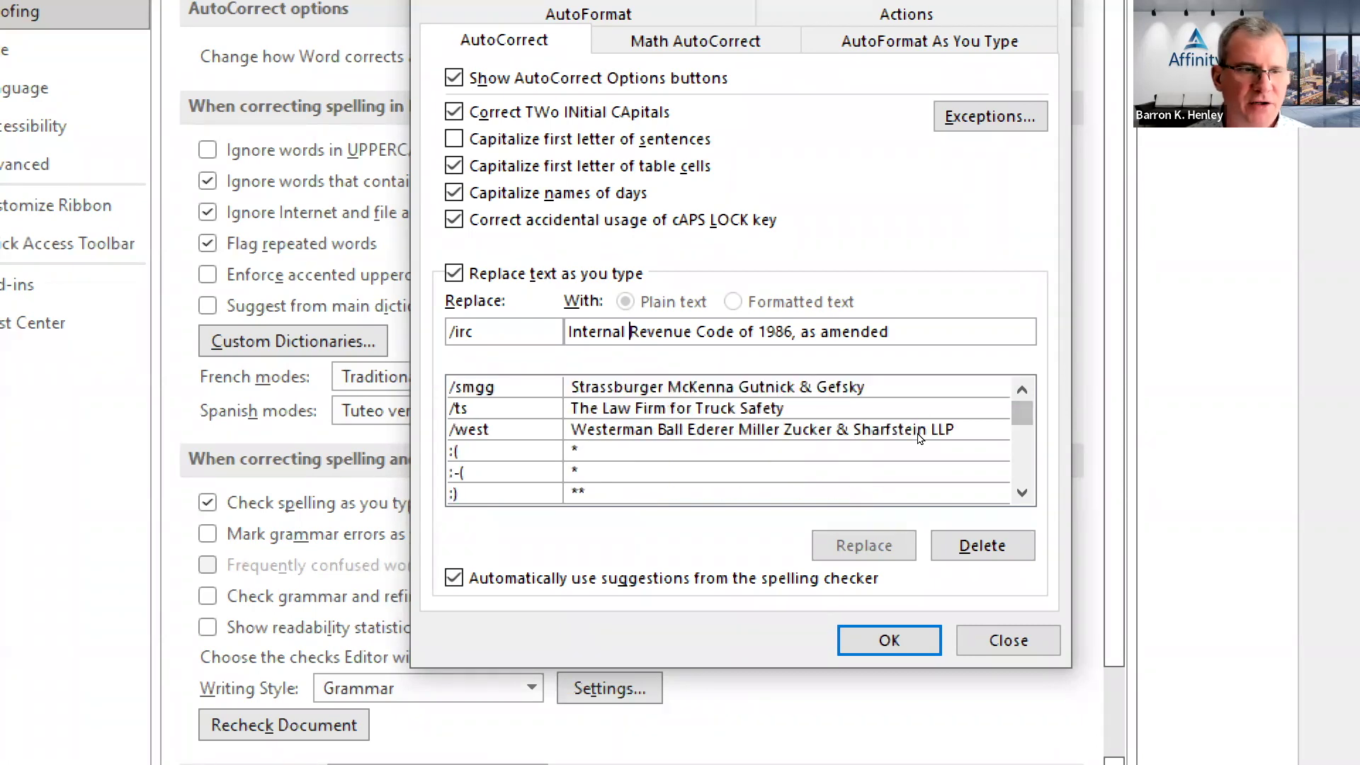
{"action": "left_click", "coordinate": [684, 451]}
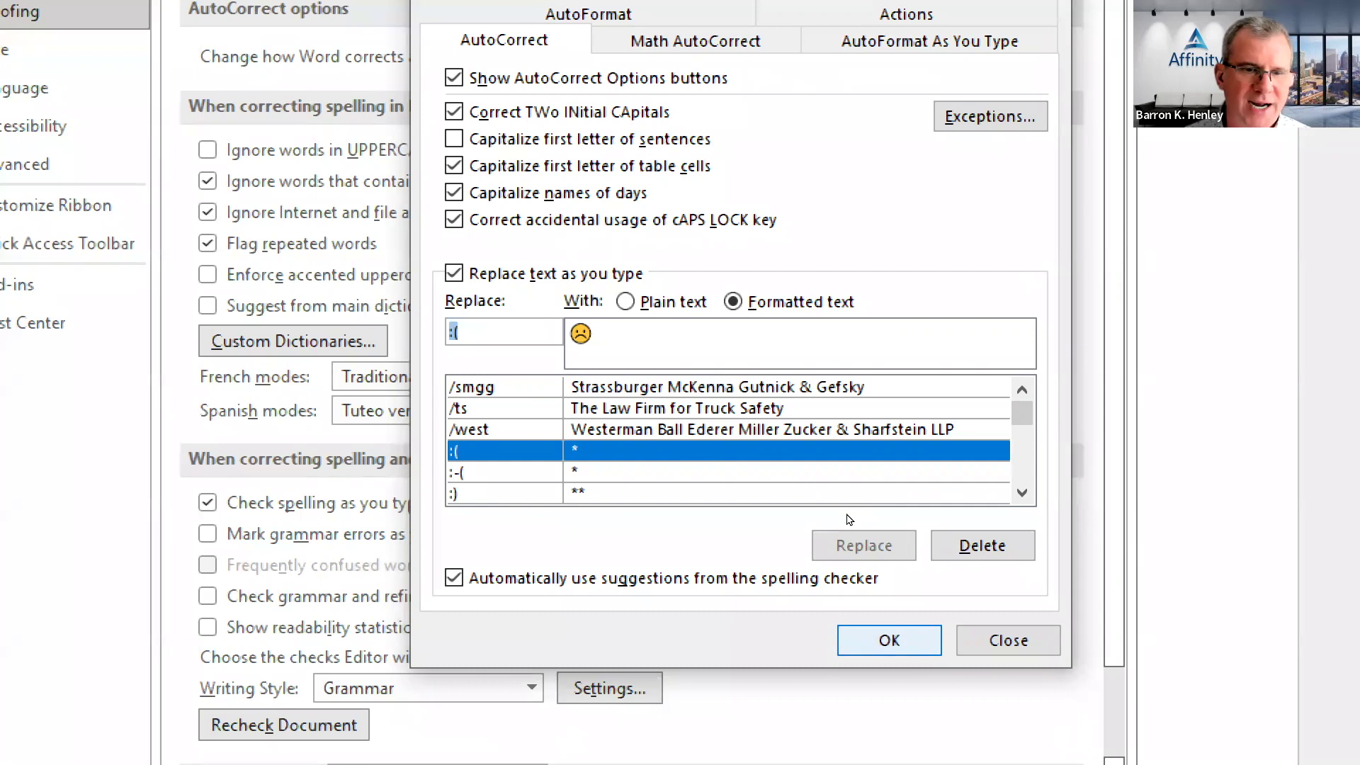
{"action": "key", "text": "Return"}
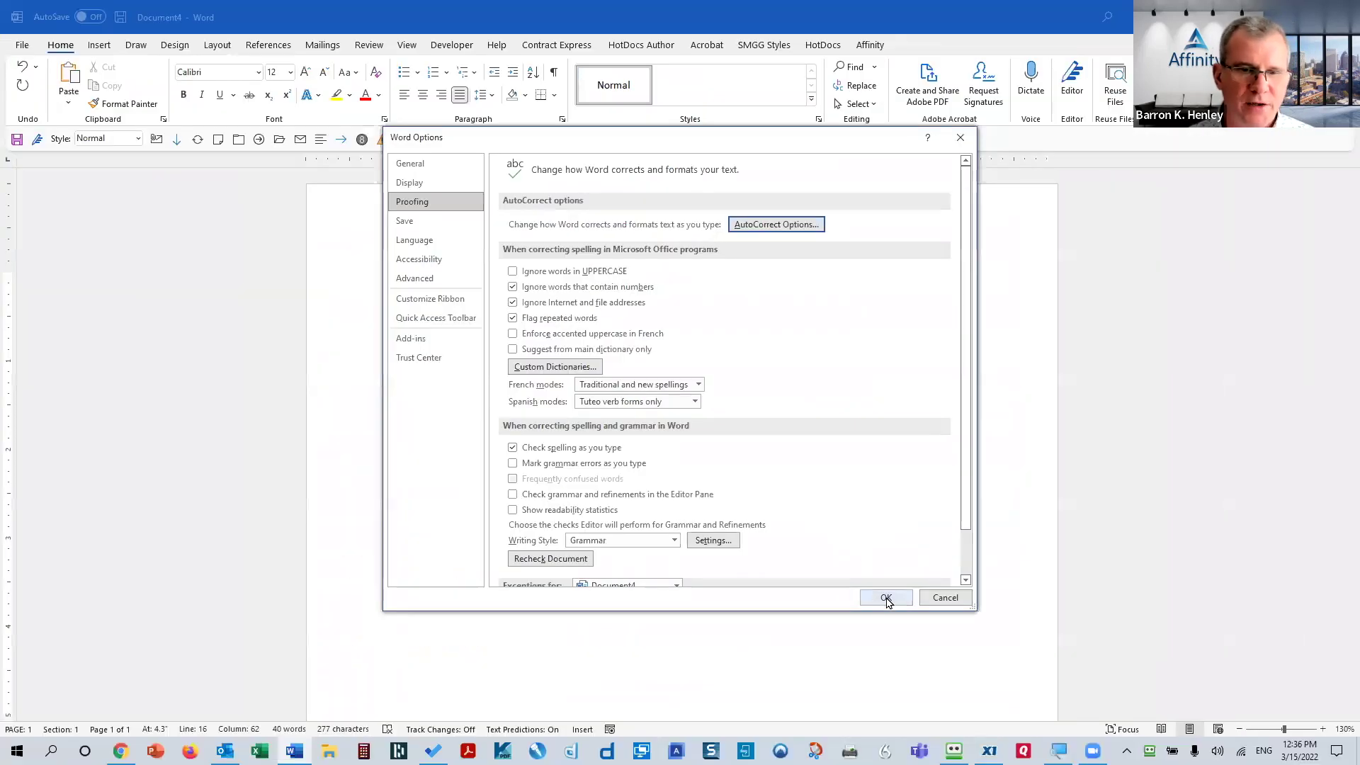
- Back in the document, type 'untied' on a new line and undo its AutoCorrect change to 'united'
{"action": "left_click", "coordinate": [886, 599]}
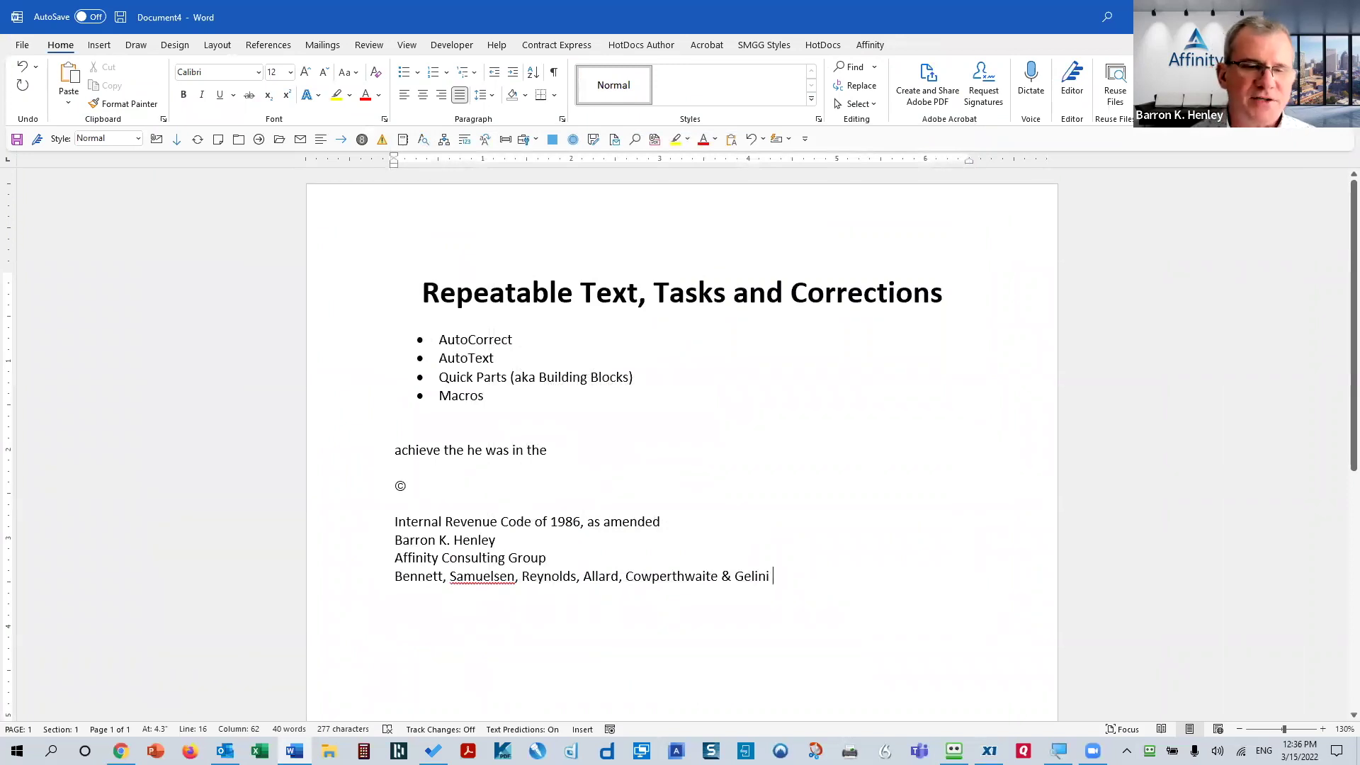
{"action": "key", "text": "Return"}
{"action": "key", "text": "Return"}
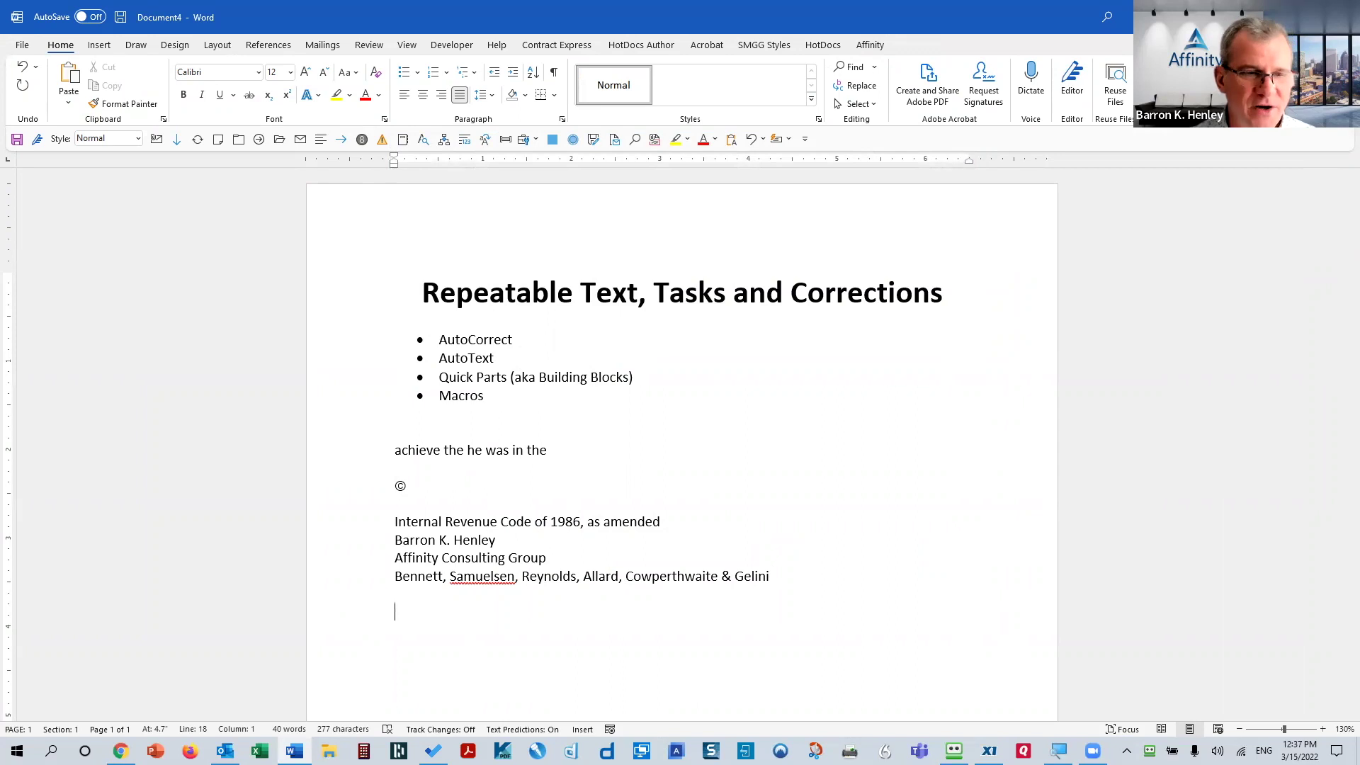
{"action": "type", "text": "untied"}
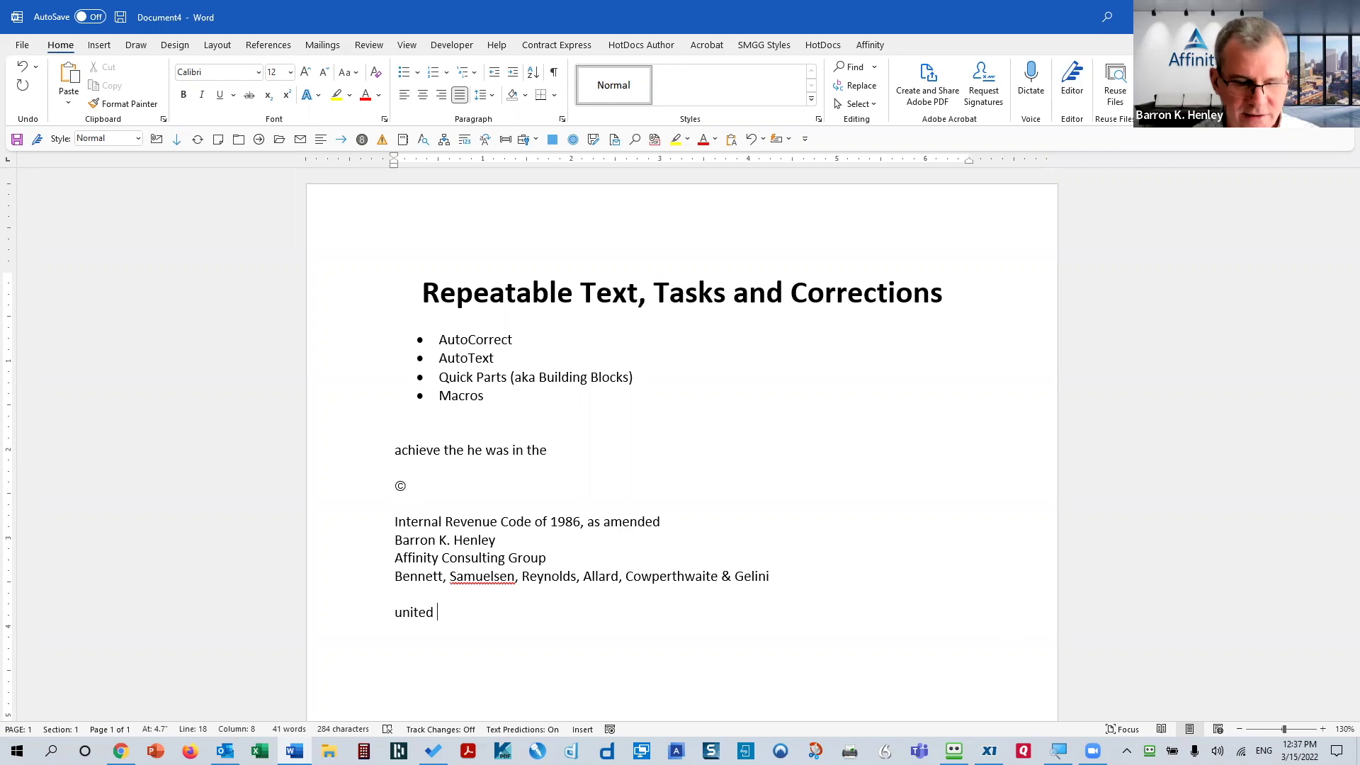
{"action": "key", "text": "ctrl+z"}
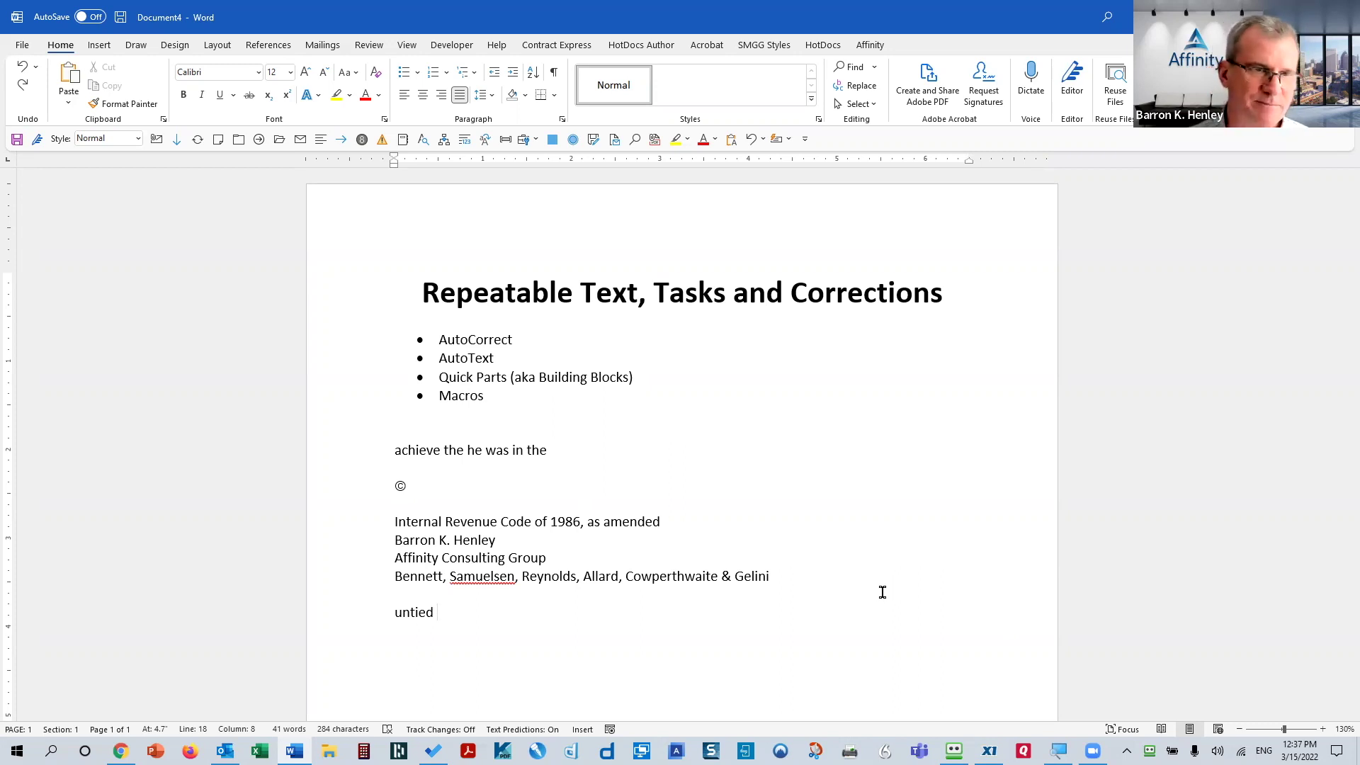
- Highlight the AutoText bullet line, then create the new blank document Document5 with Ctrl+N
{"action": "left_click", "coordinate": [546, 358]}
{"action": "left_click", "coordinate": [389, 357]}
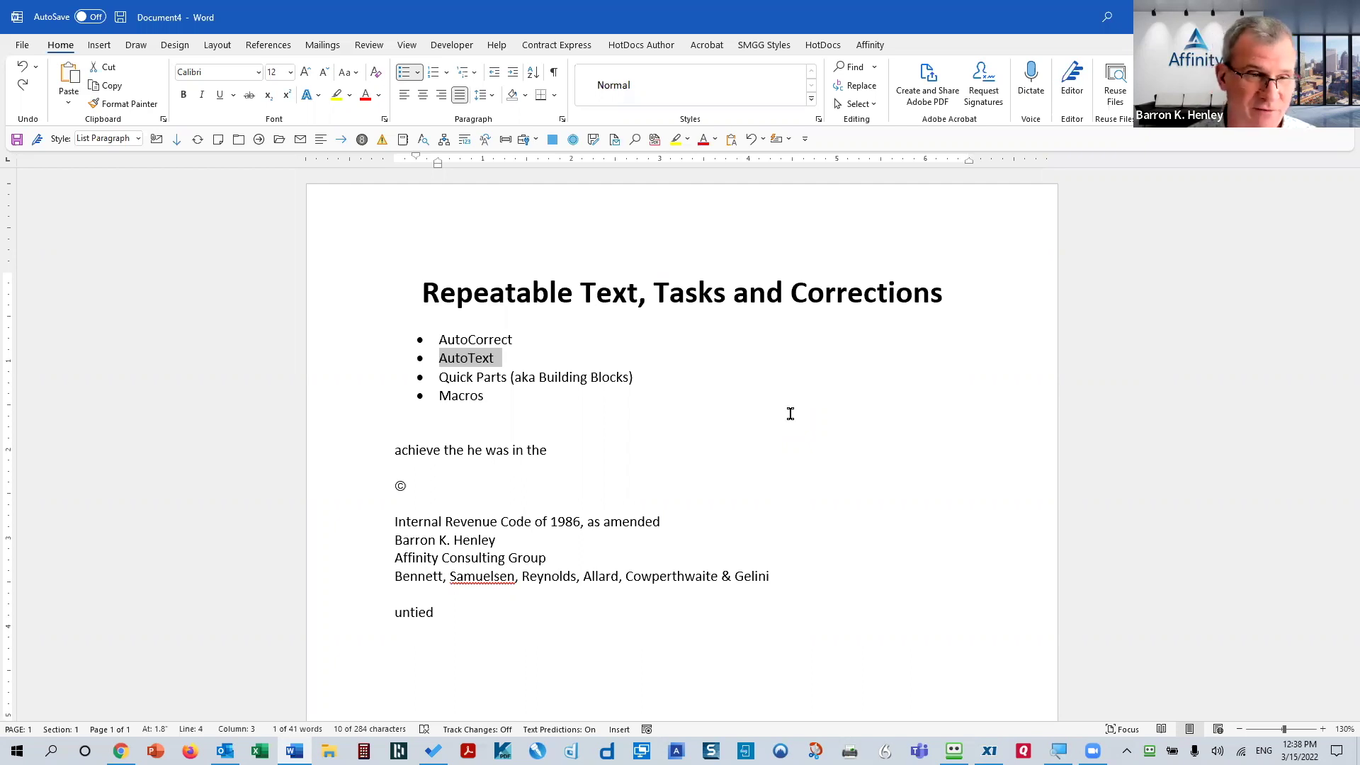
{"action": "left_click", "coordinate": [589, 470]}
{"action": "scroll", "coordinate": [758, 492], "scroll_direction": "down", "scroll_amount": 2}
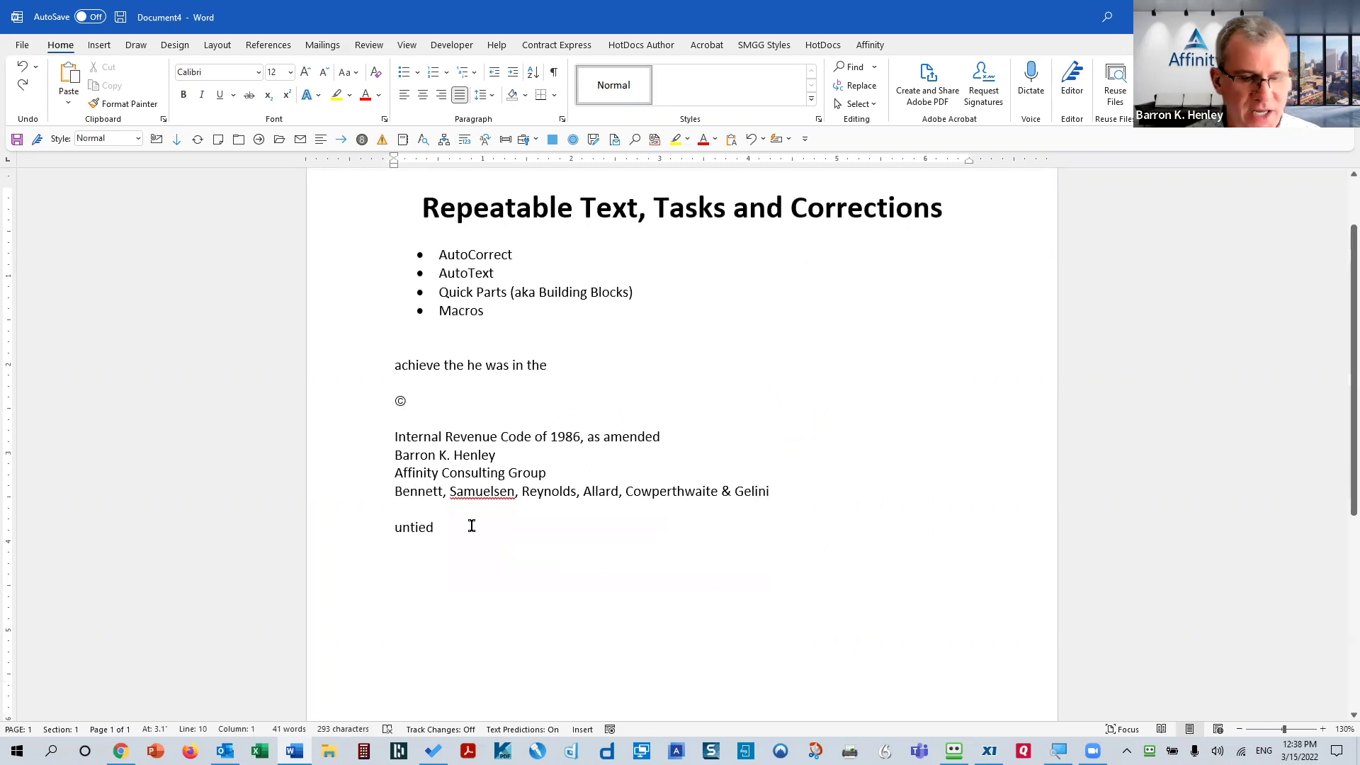
{"action": "key", "text": "ctrl+n"}
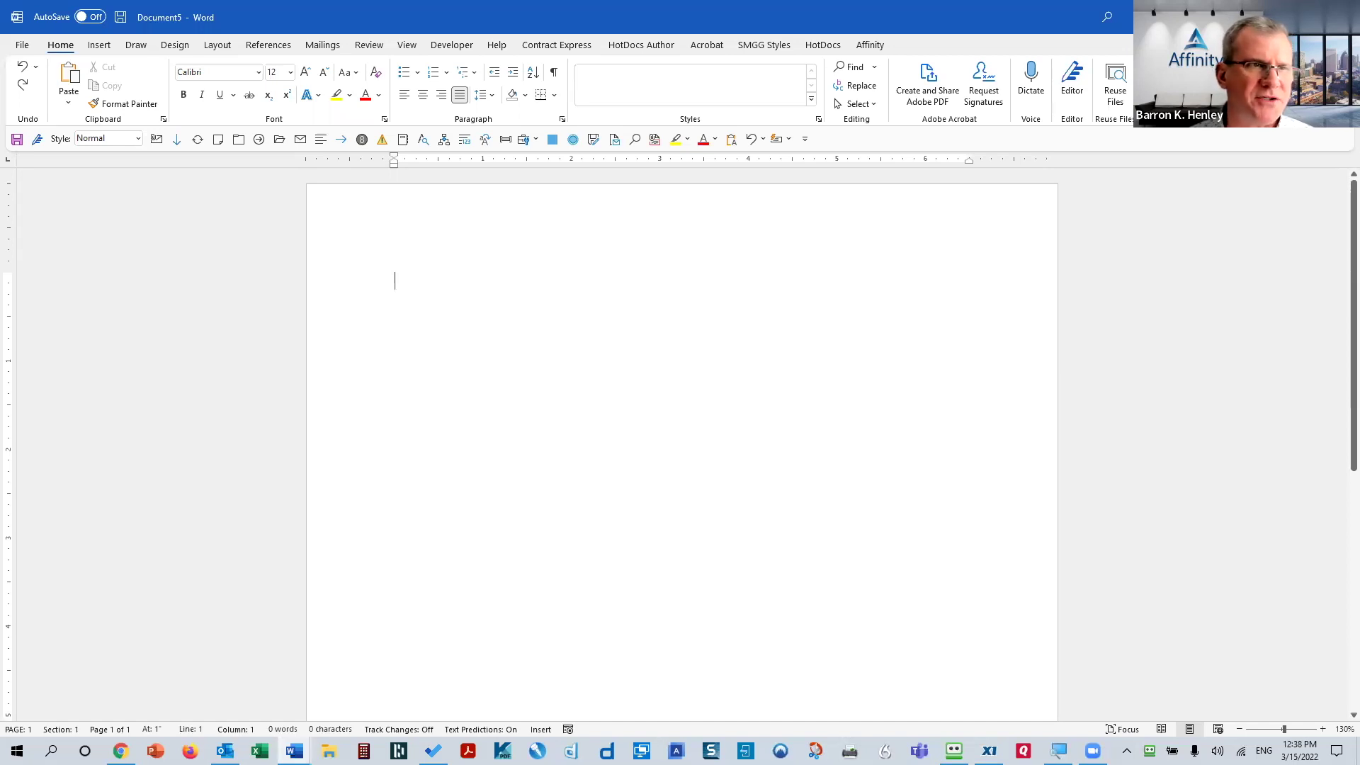
- Insert the Acknowledgment AutoText notary block from Quick Parts and select the whole block
{"action": "left_click", "coordinate": [95, 47]}
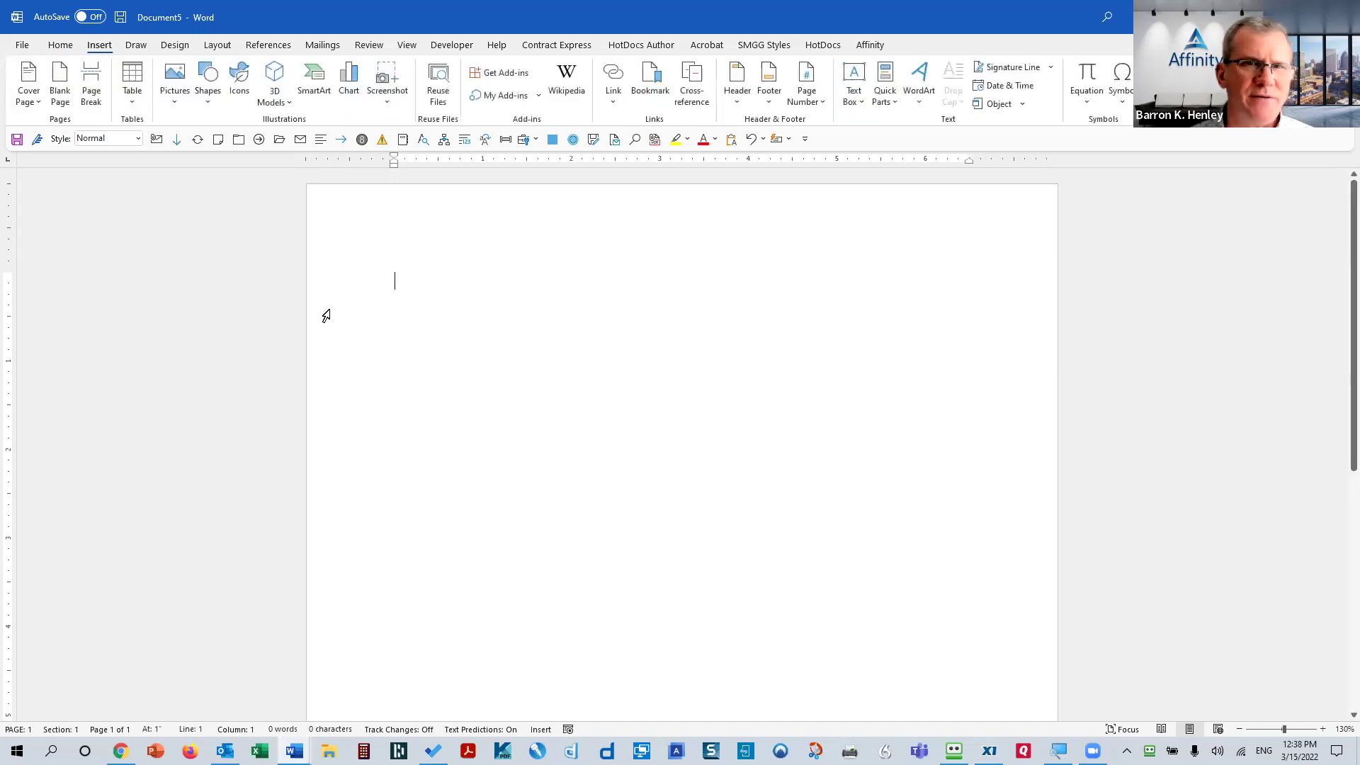
{"action": "left_click", "coordinate": [886, 101]}
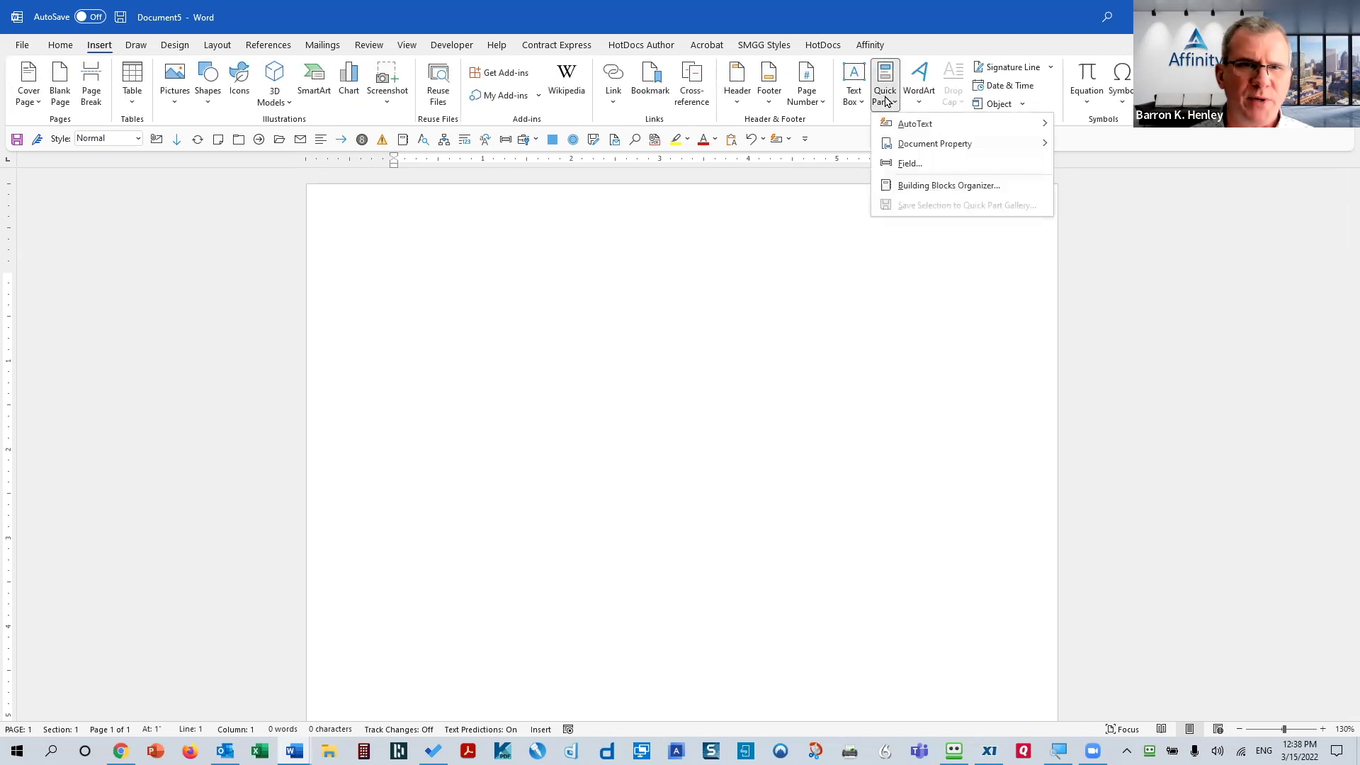
{"action": "mouse_move", "coordinate": [895, 125]}
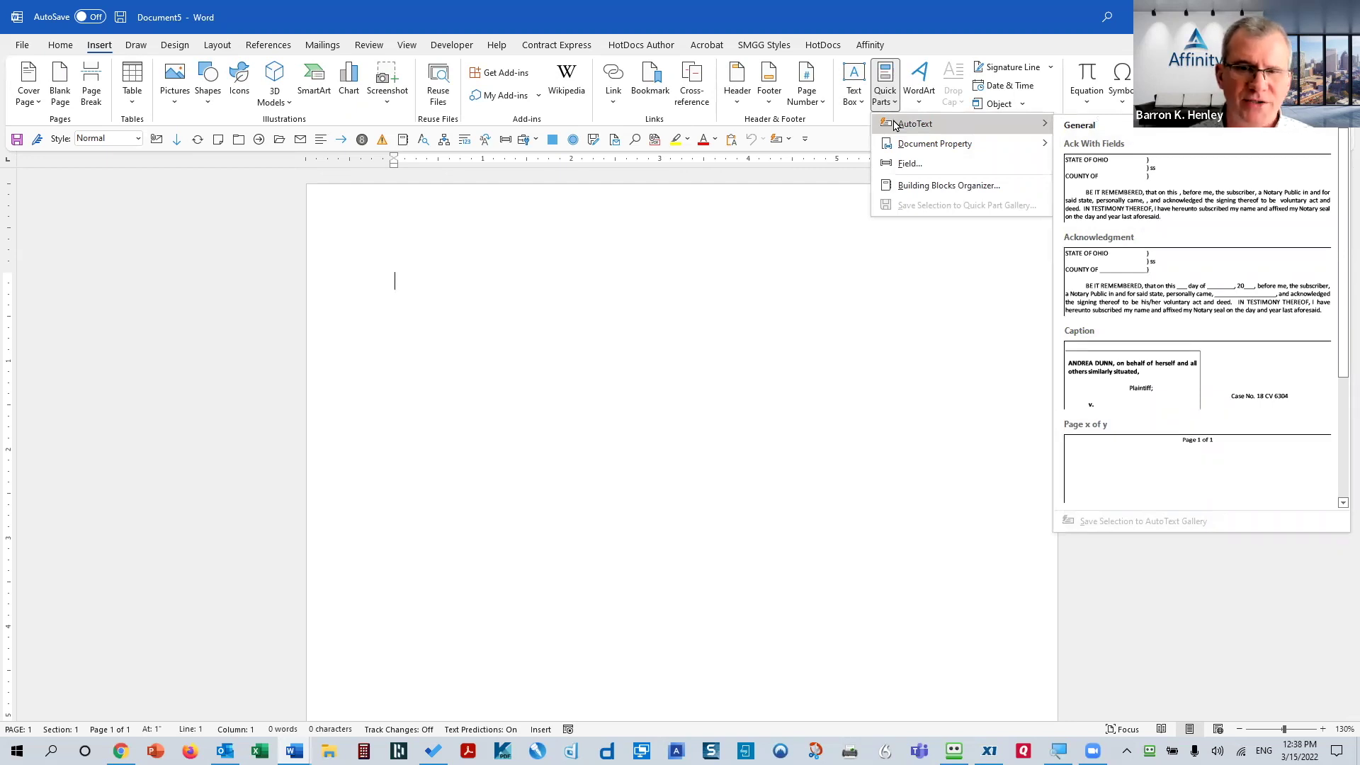
{"action": "scroll", "coordinate": [1186, 358], "scroll_direction": "down", "scroll_amount": 3}
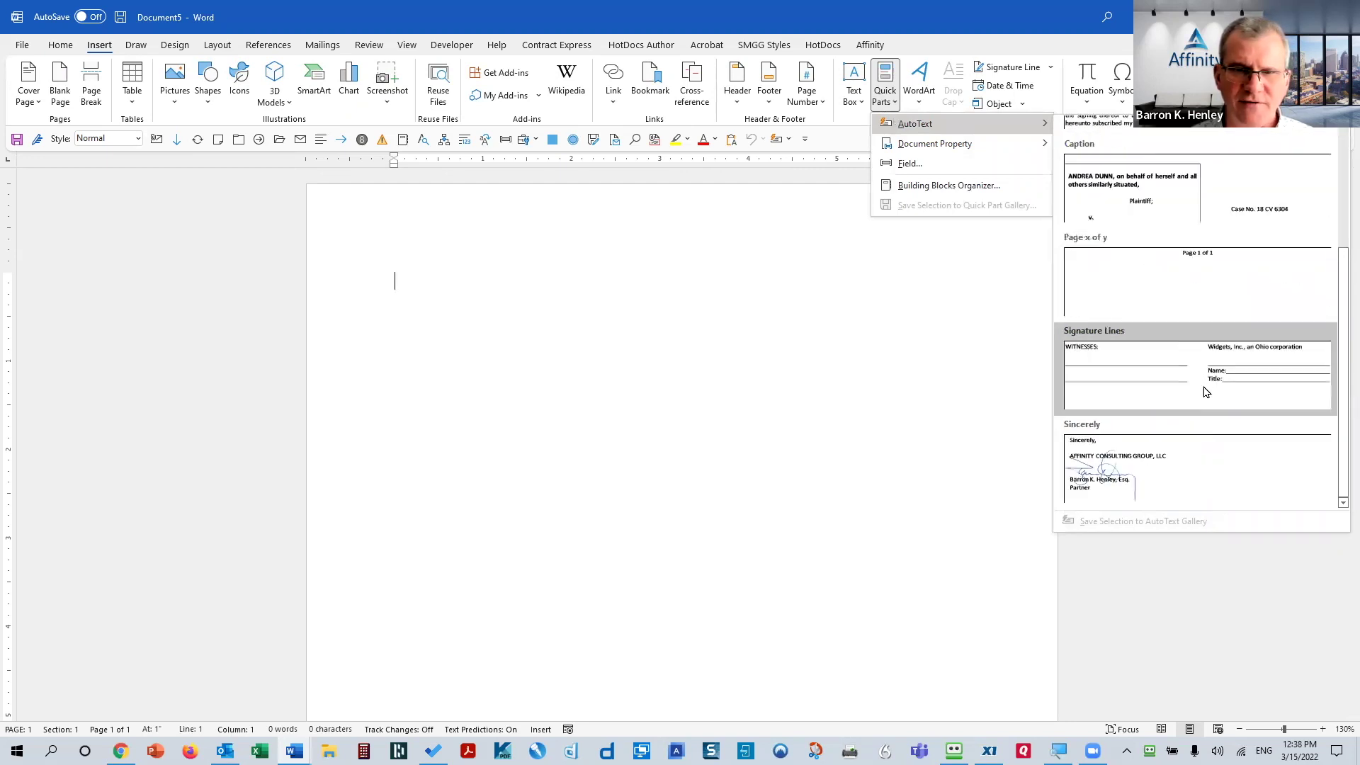
{"action": "scroll", "coordinate": [1206, 389], "scroll_direction": "up", "scroll_amount": 4}
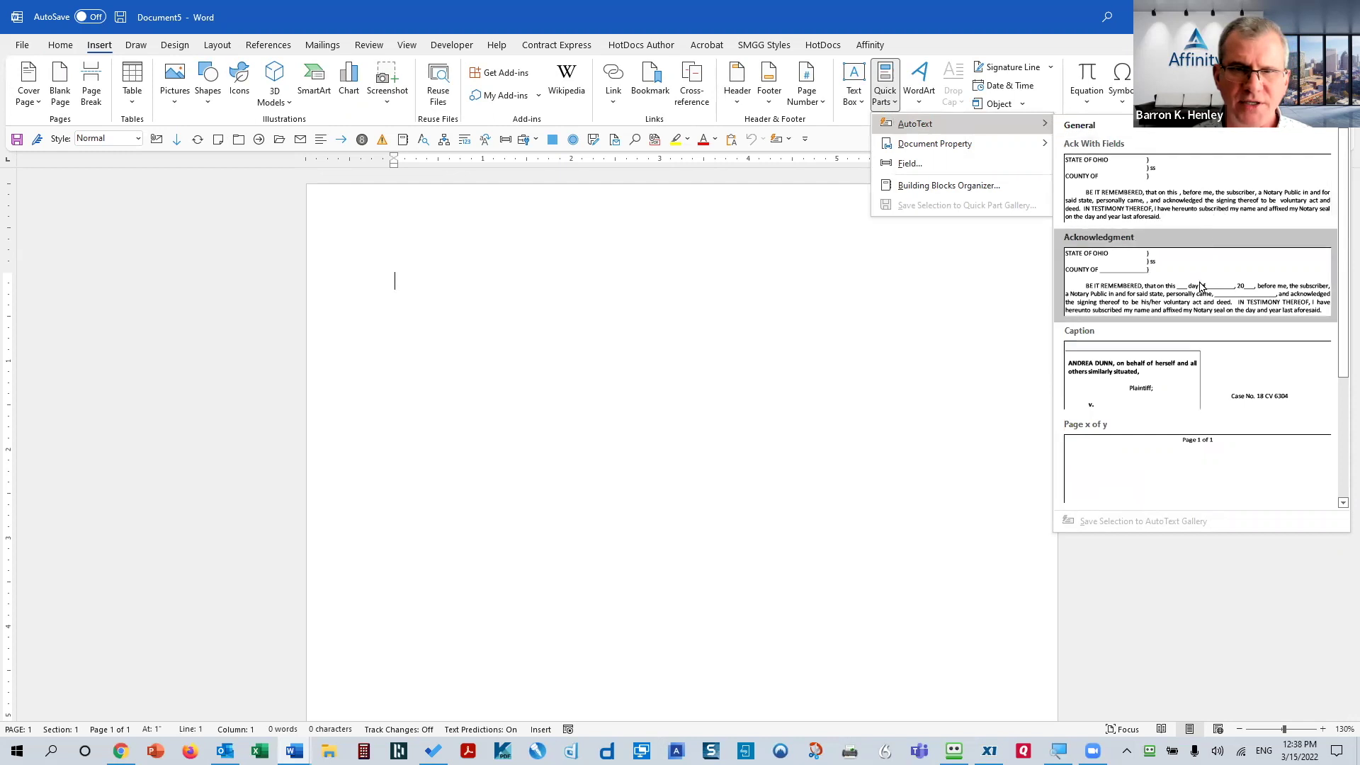
{"action": "left_click", "coordinate": [1202, 286]}
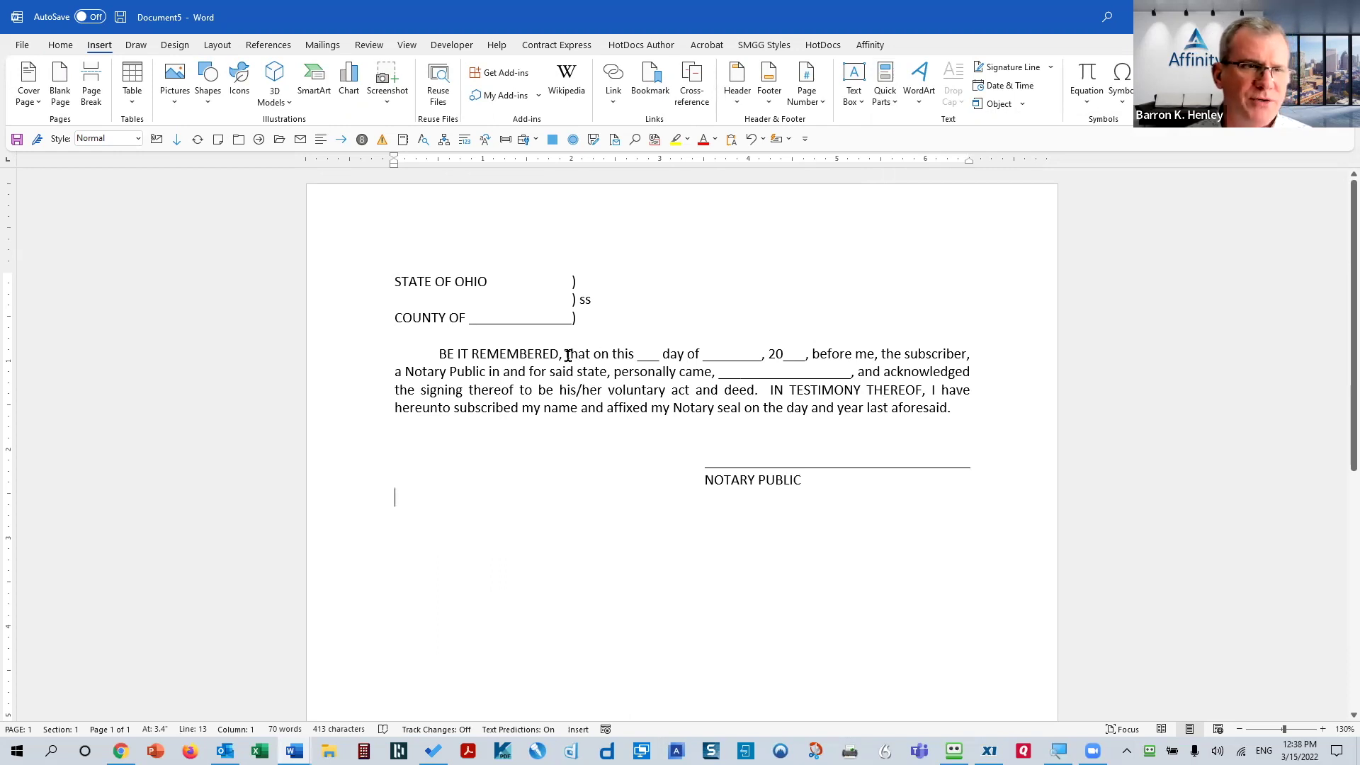
{"action": "left_click_drag", "start_coordinate": [357, 288], "coordinate": [364, 480]}
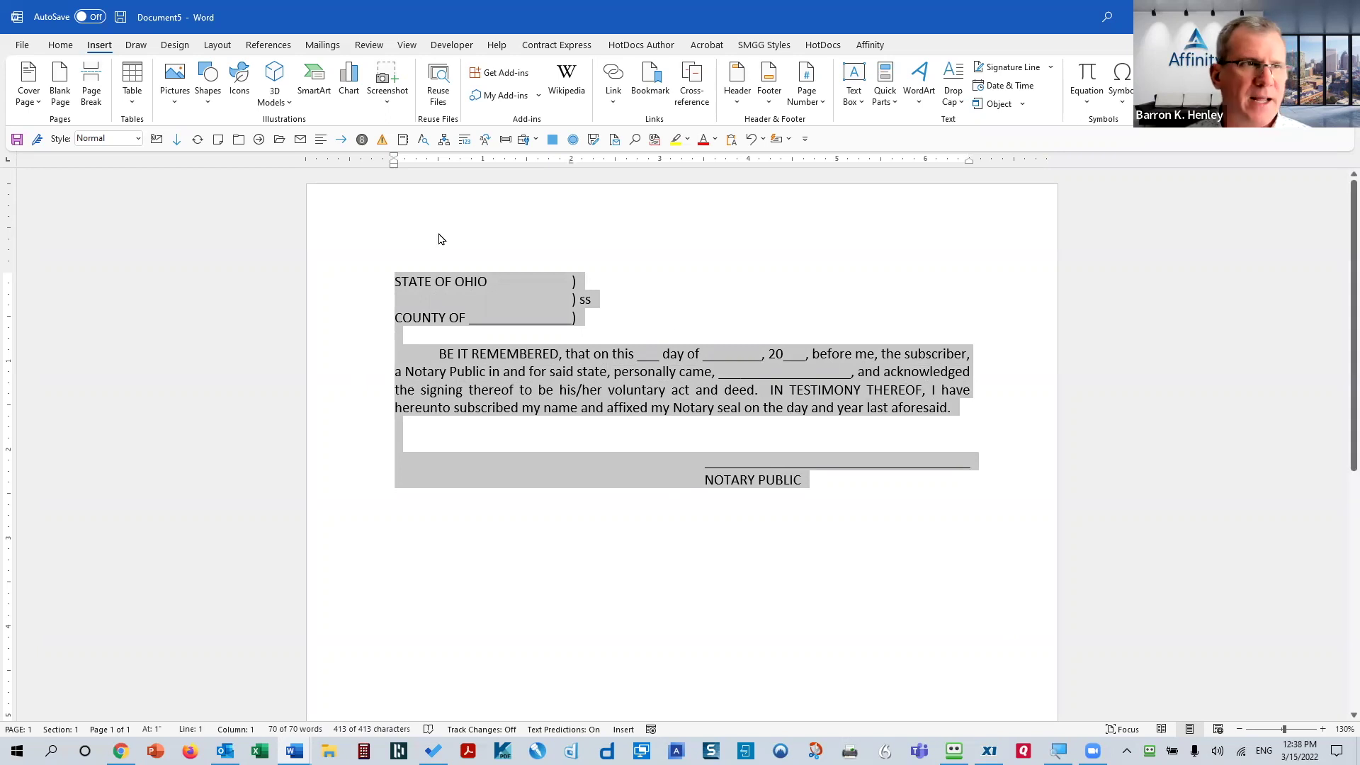
- Save the selection to the AutoText gallery as 'Acknowledgment', redefining the existing entry
{"action": "left_click", "coordinate": [884, 107]}
{"action": "mouse_move", "coordinate": [903, 121]}
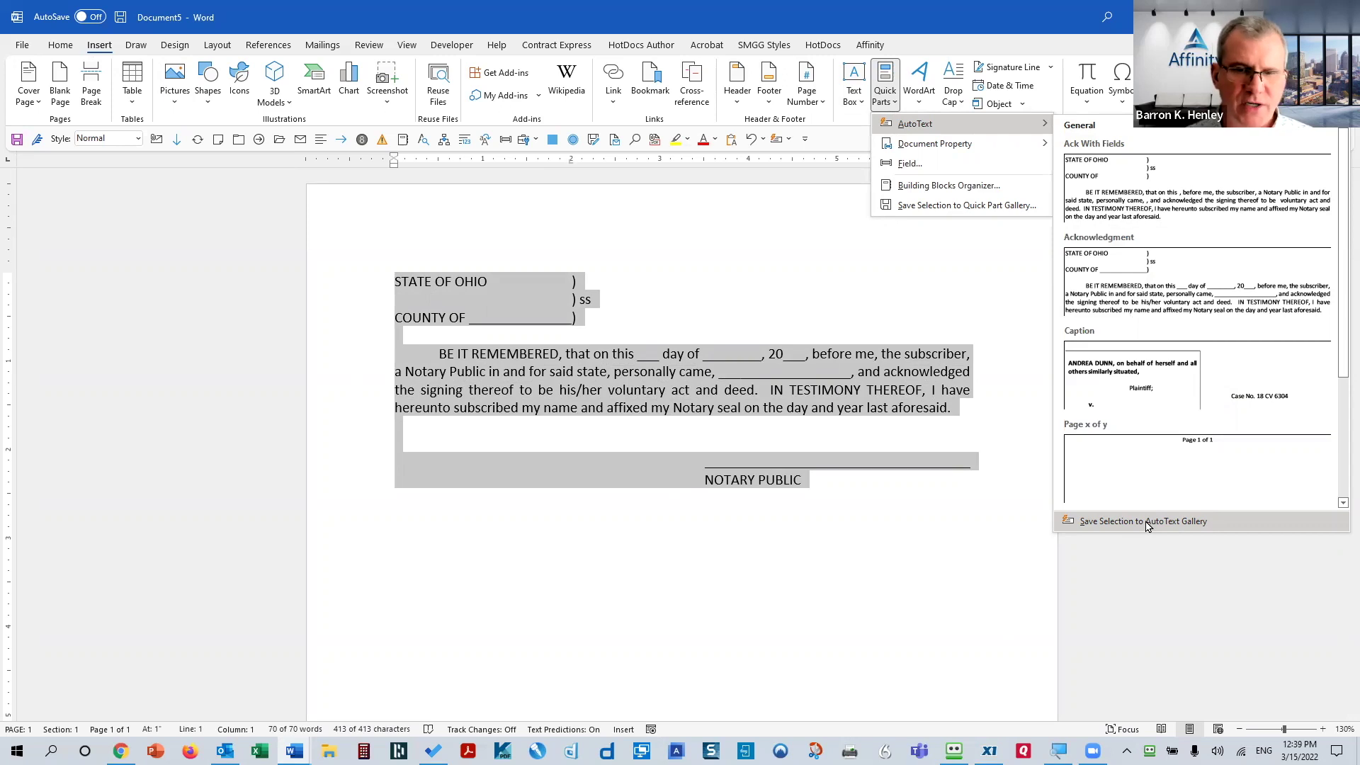
{"action": "left_click", "coordinate": [1144, 522]}
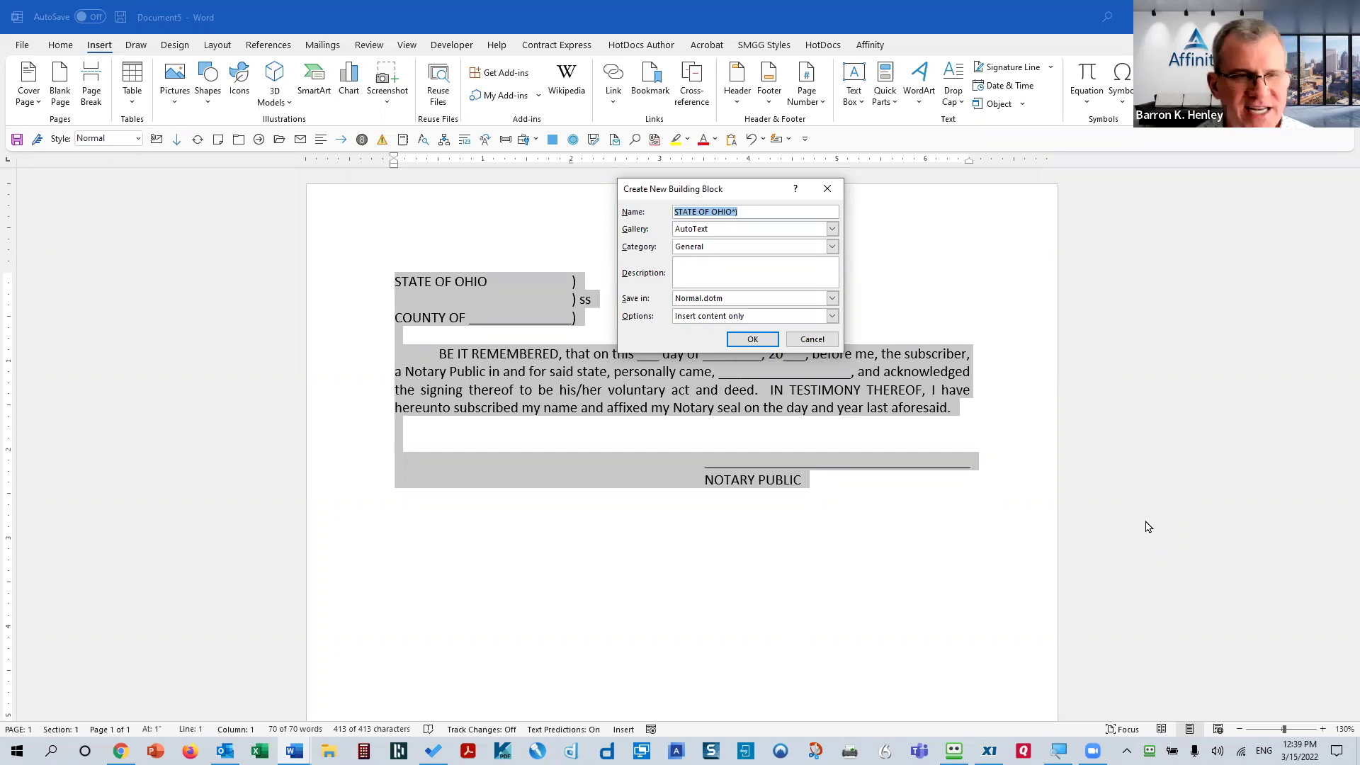
{"action": "type", "text": "Acknowledgment"}
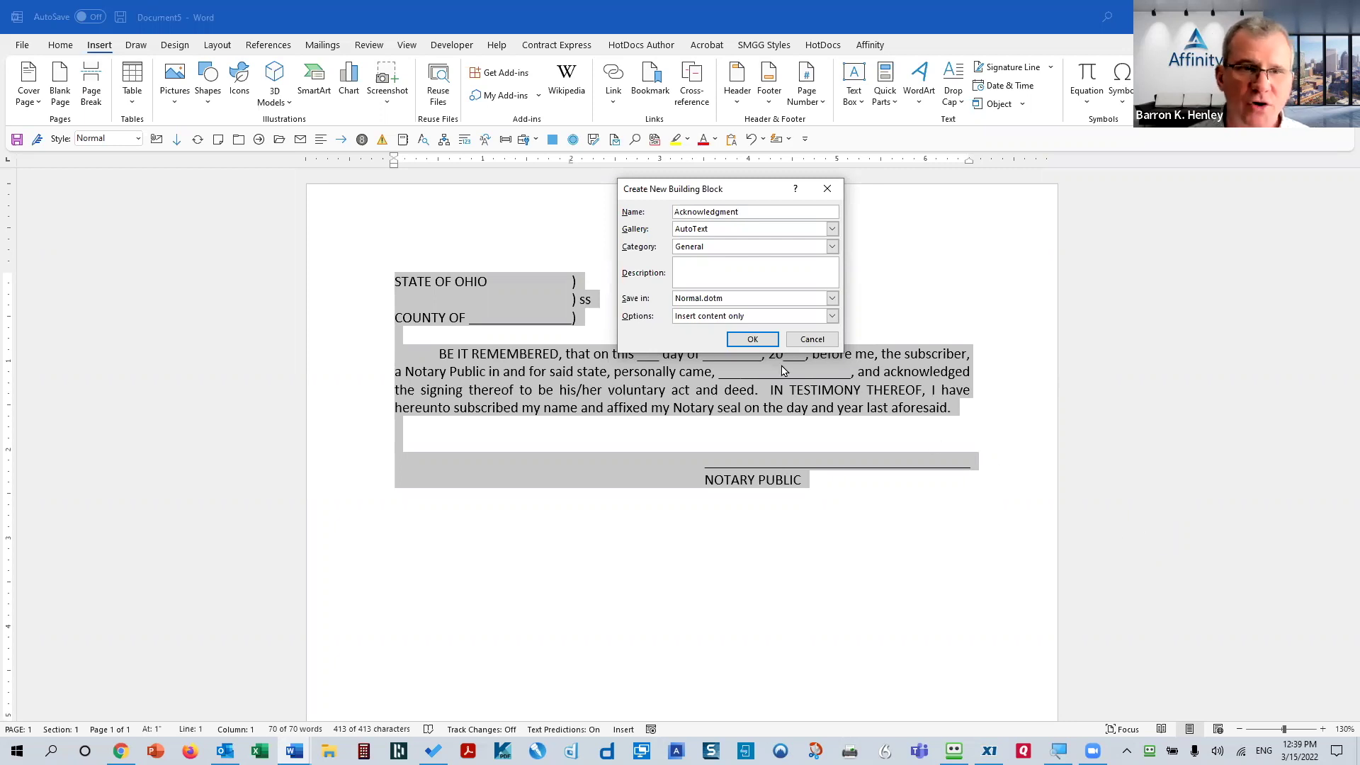
{"action": "left_click", "coordinate": [752, 341]}
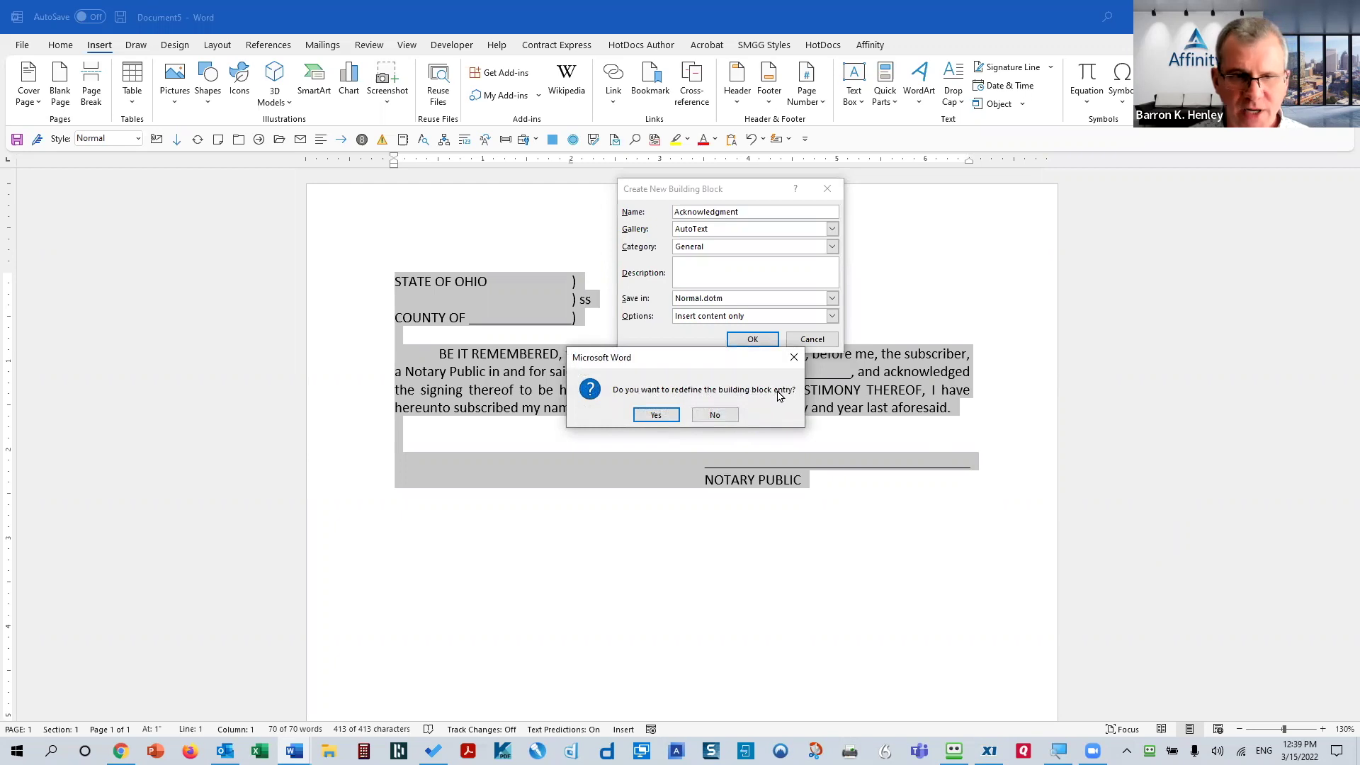
{"action": "left_click", "coordinate": [674, 416]}
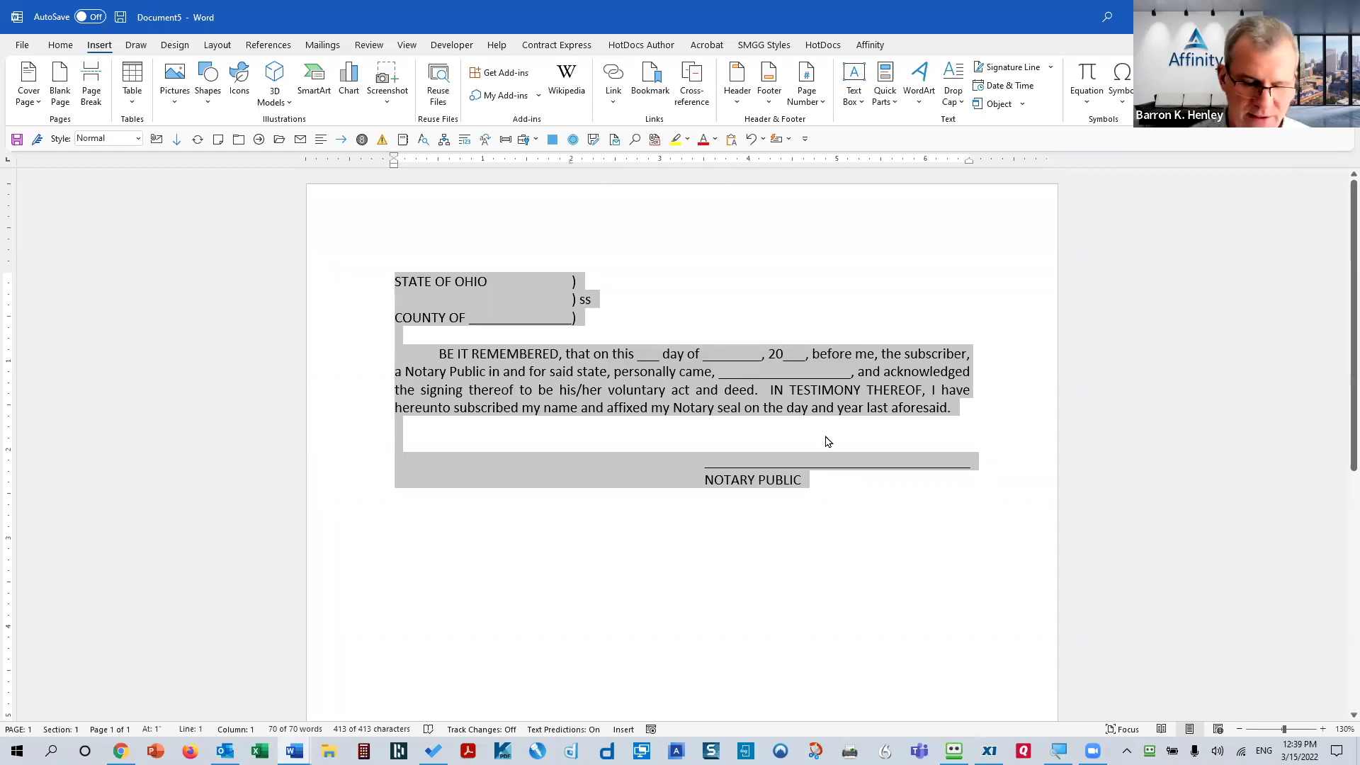
- Delete the block, reinsert the updated Acknowledgment AutoText, then select all and delete it
{"action": "key", "text": "Delete"}
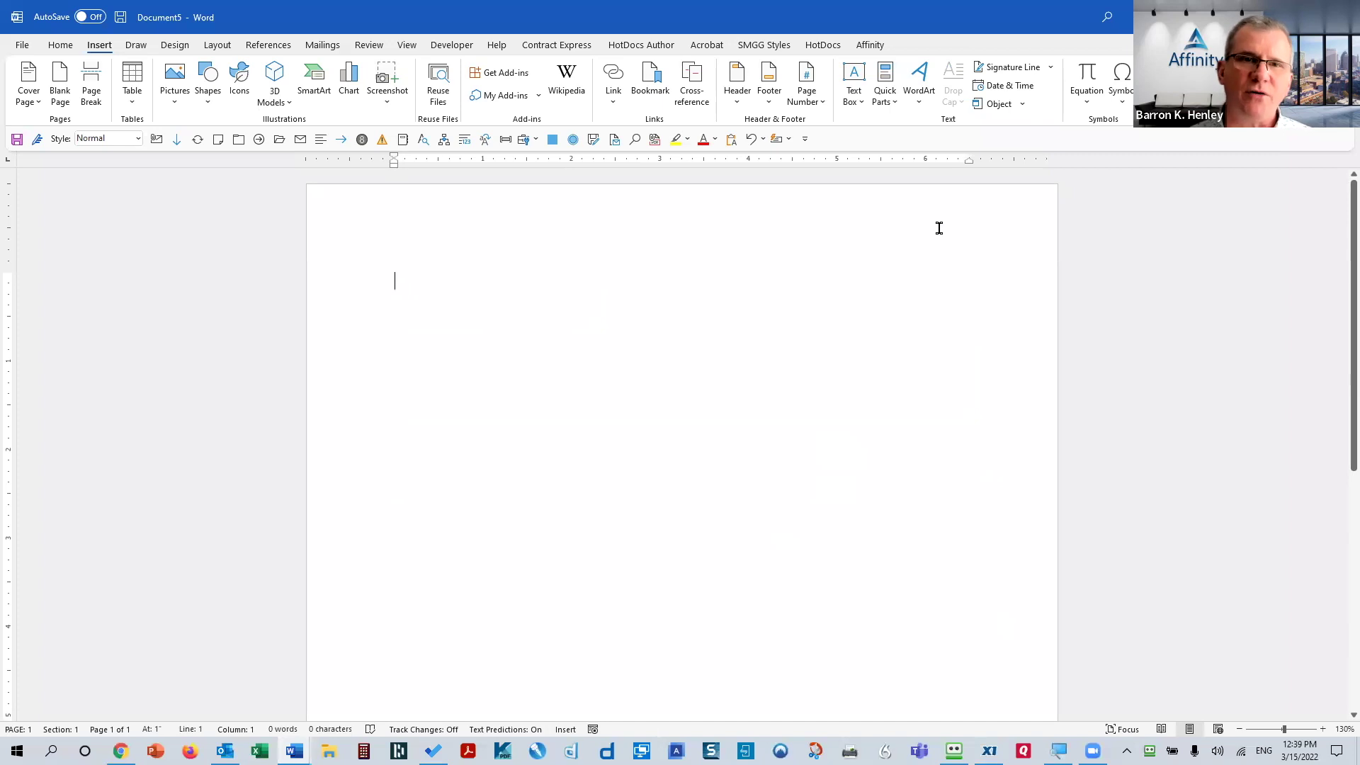
{"action": "left_click", "coordinate": [891, 102]}
{"action": "mouse_move", "coordinate": [894, 124]}
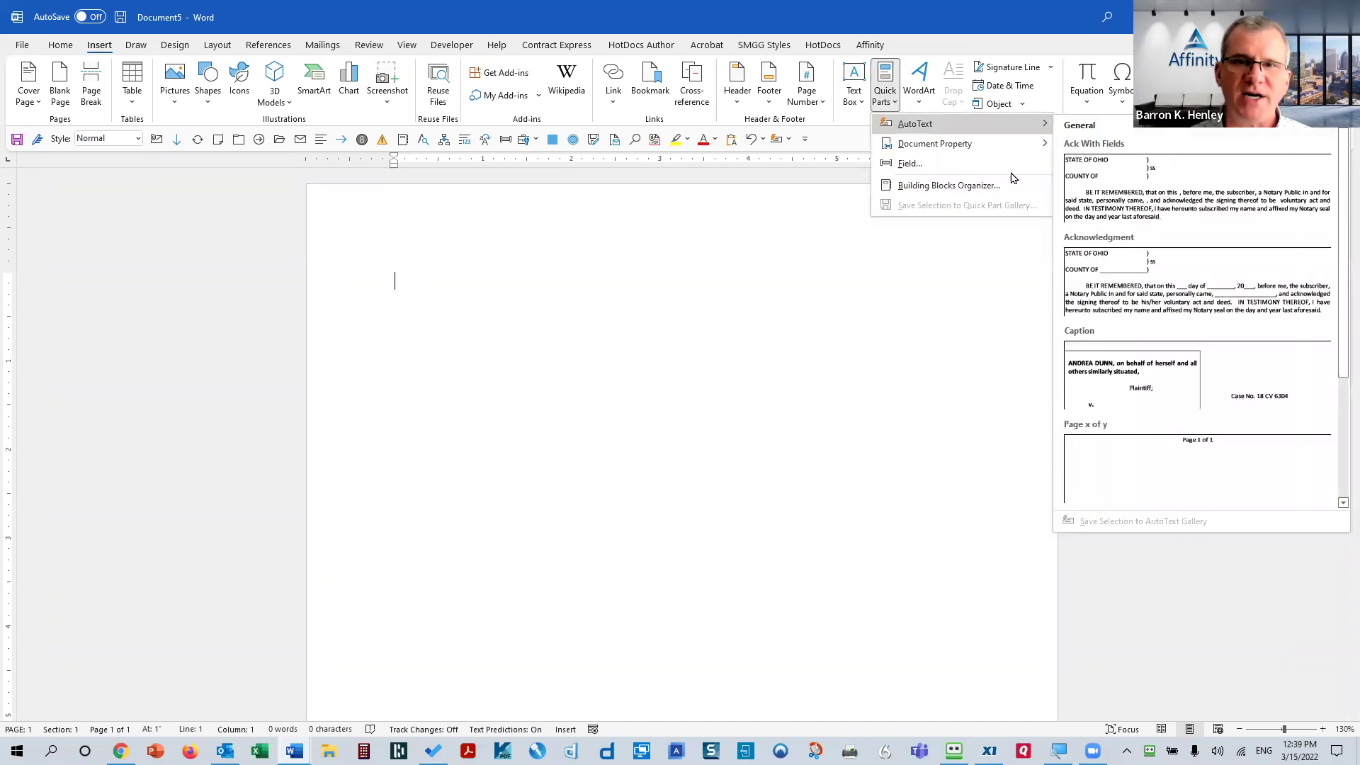
{"action": "left_click", "coordinate": [1133, 290]}
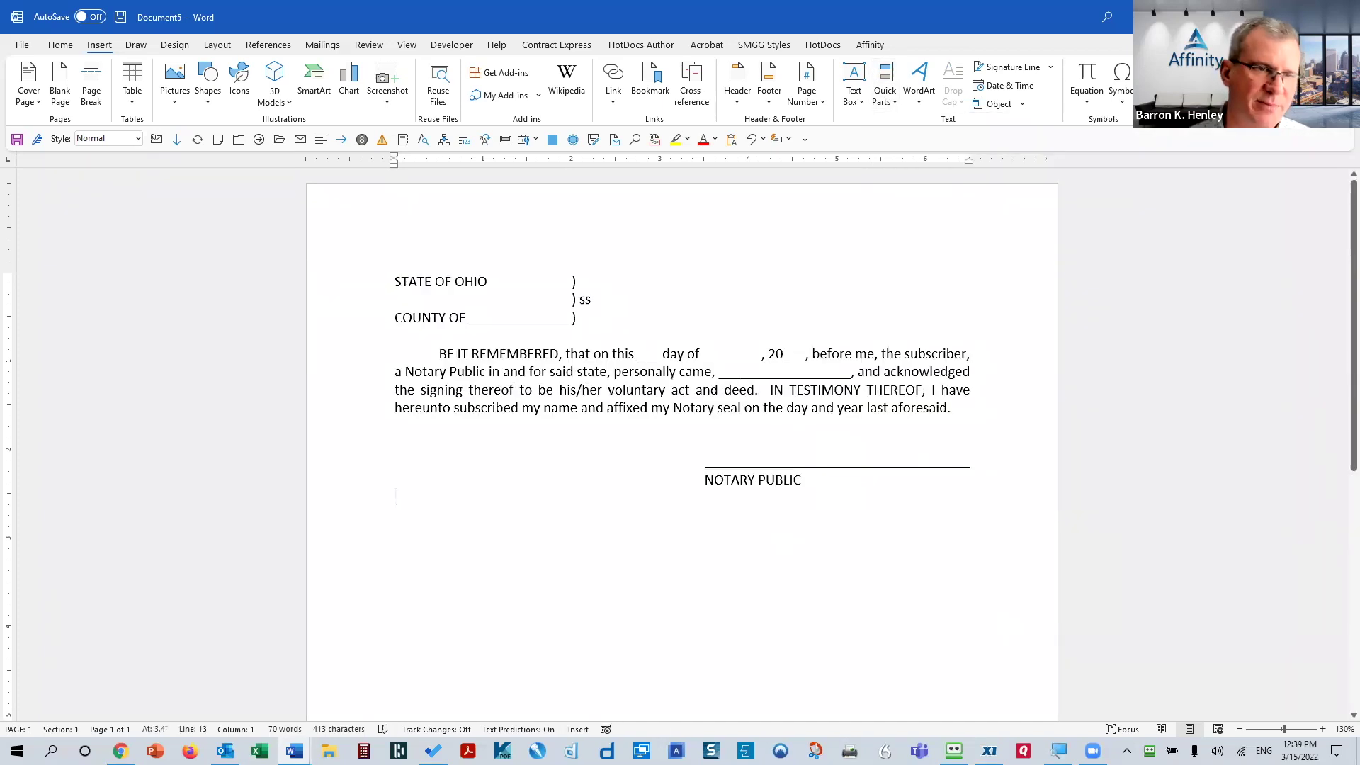
{"action": "key", "text": "ctrl+a"}
{"action": "key", "text": "Delete"}
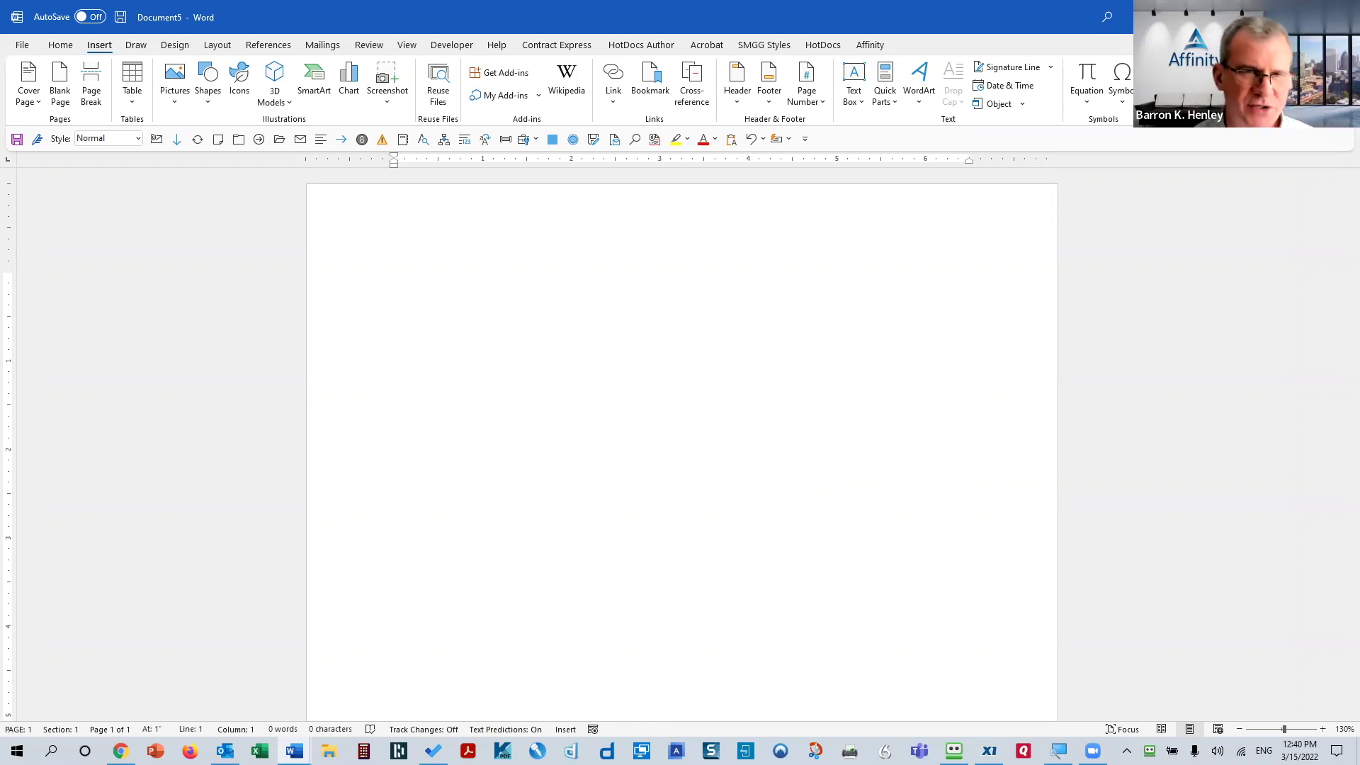
{"action": "type", "text": "Ackn"}
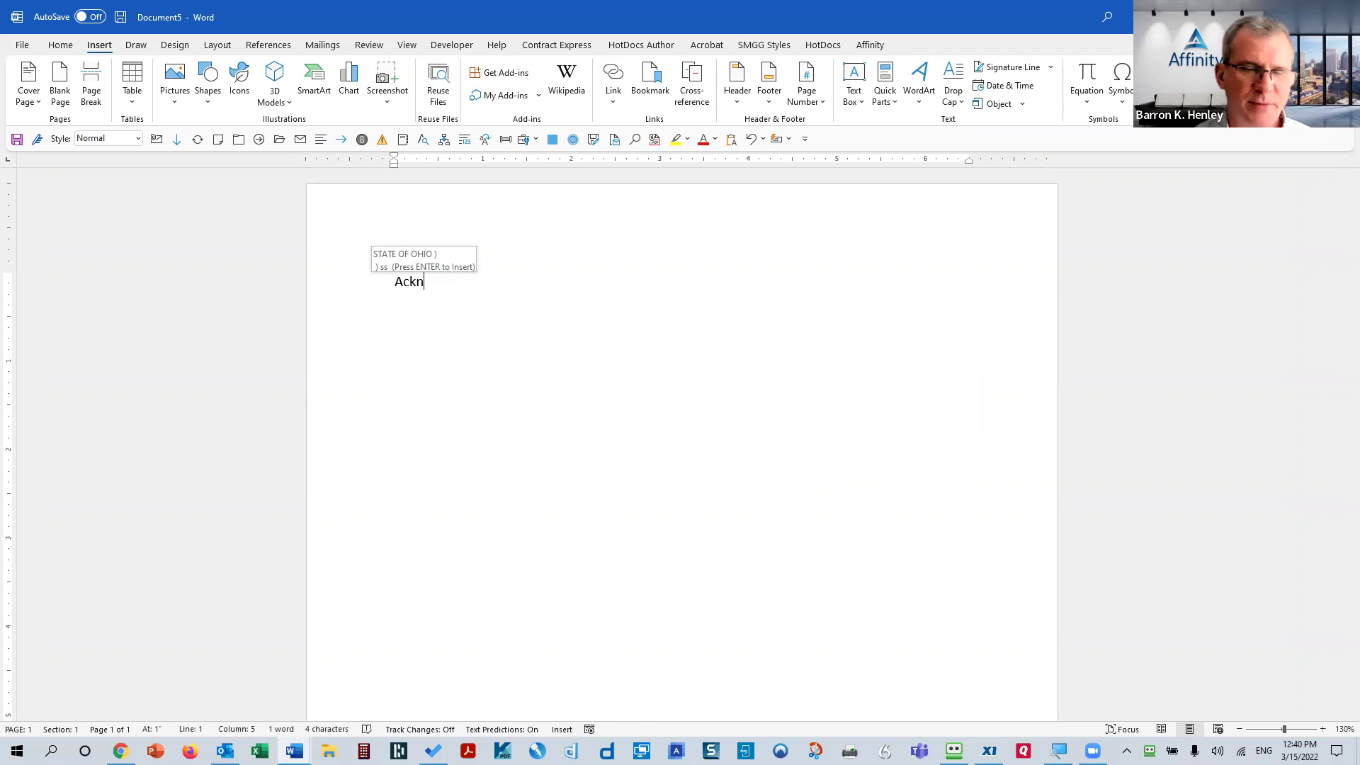
{"action": "key", "text": "Return"}
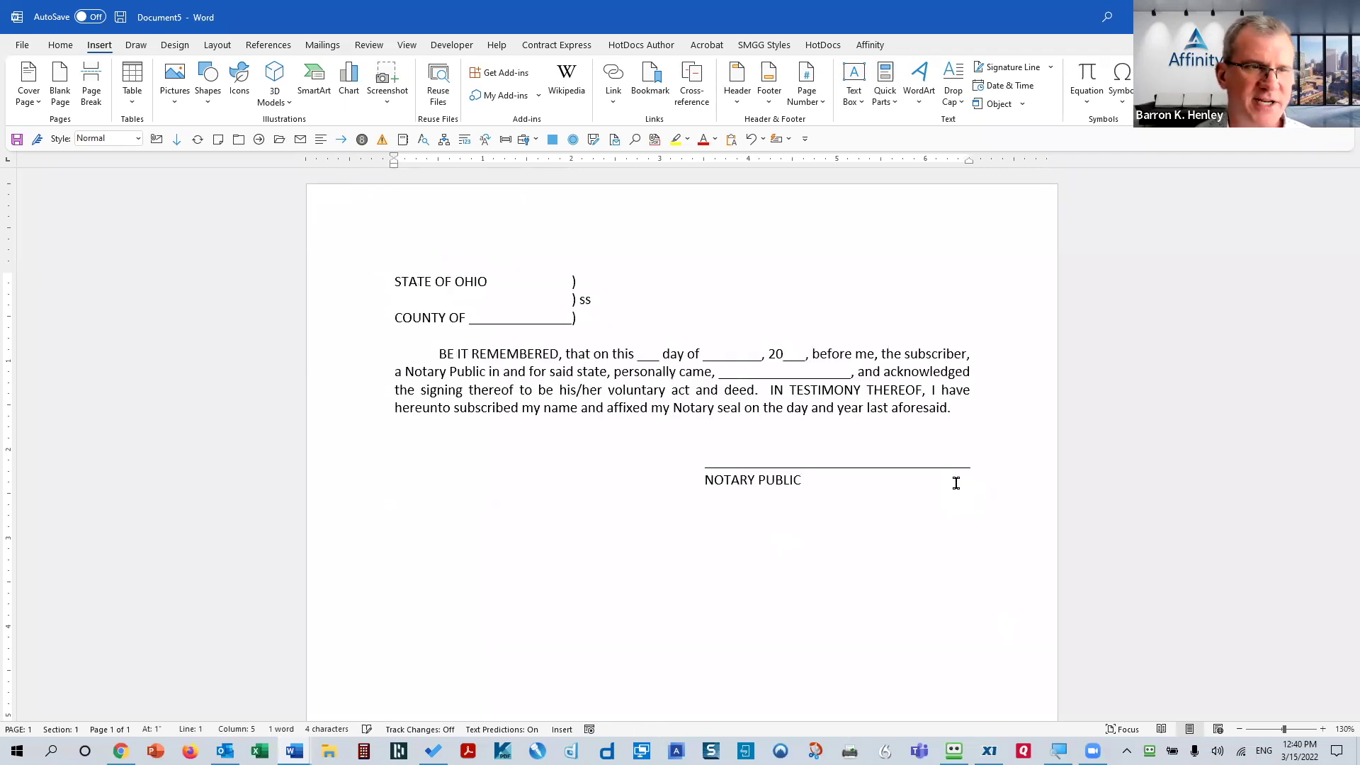
{"action": "key", "text": "ctrl+z"}
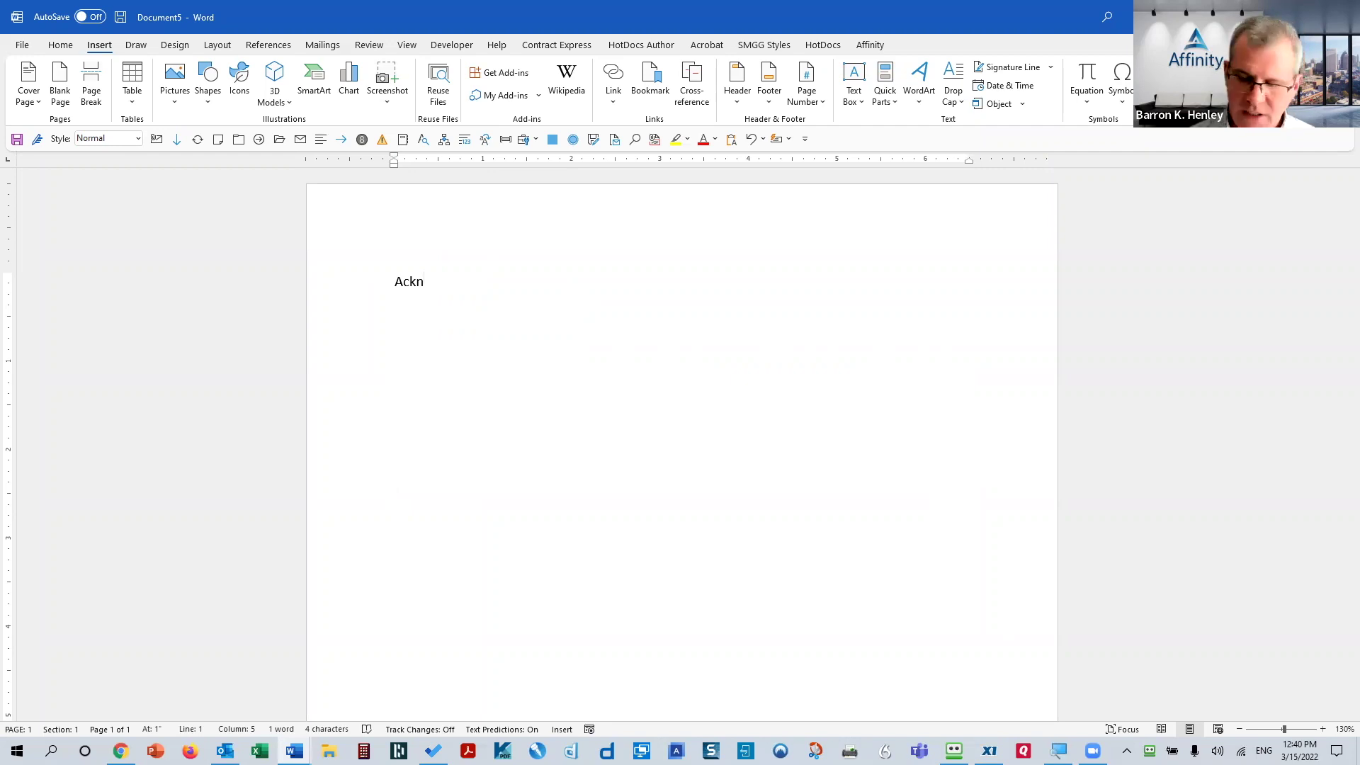
{"action": "key", "text": "shift+Home"}
{"action": "key", "text": "BackSpace"}
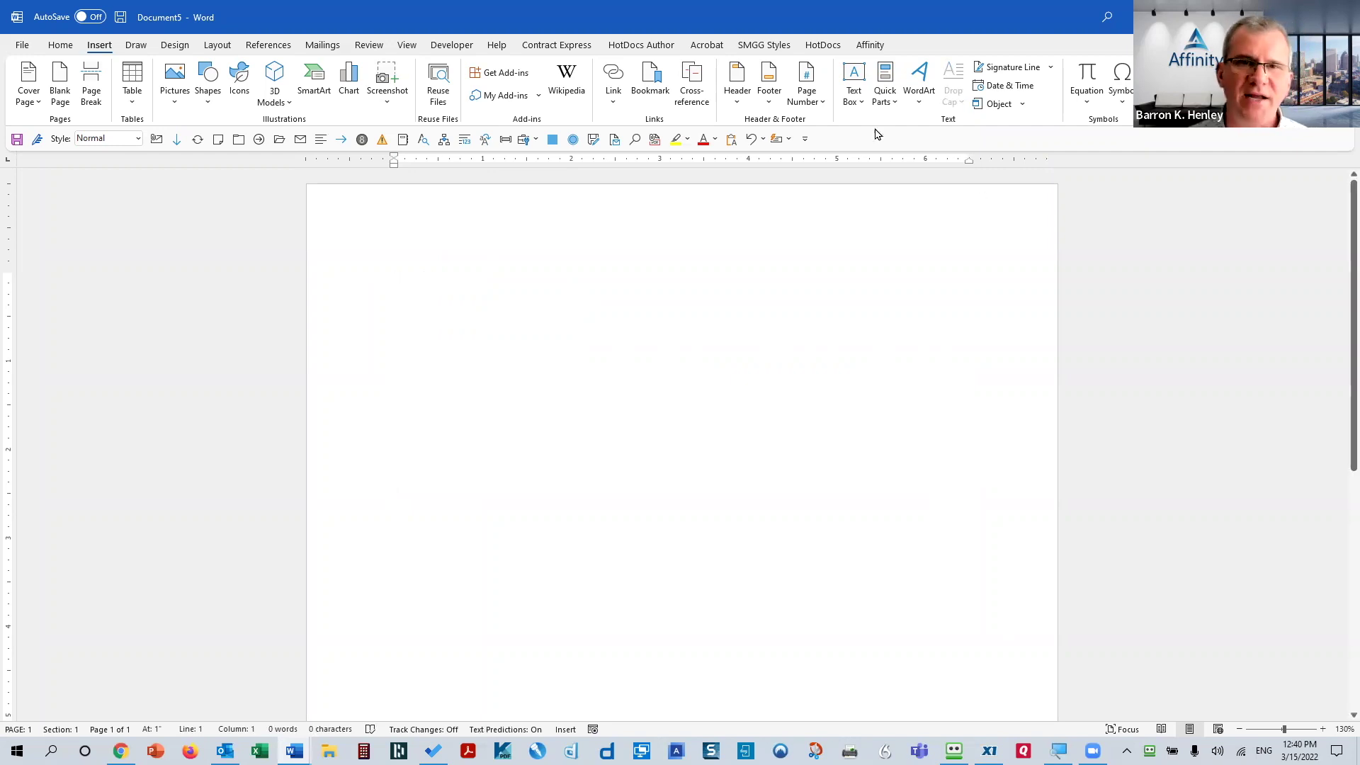
- Insert the Sincerely signature block from Quick Parts and reposition its signature picture
{"action": "left_click", "coordinate": [884, 92]}
{"action": "mouse_move", "coordinate": [921, 123]}
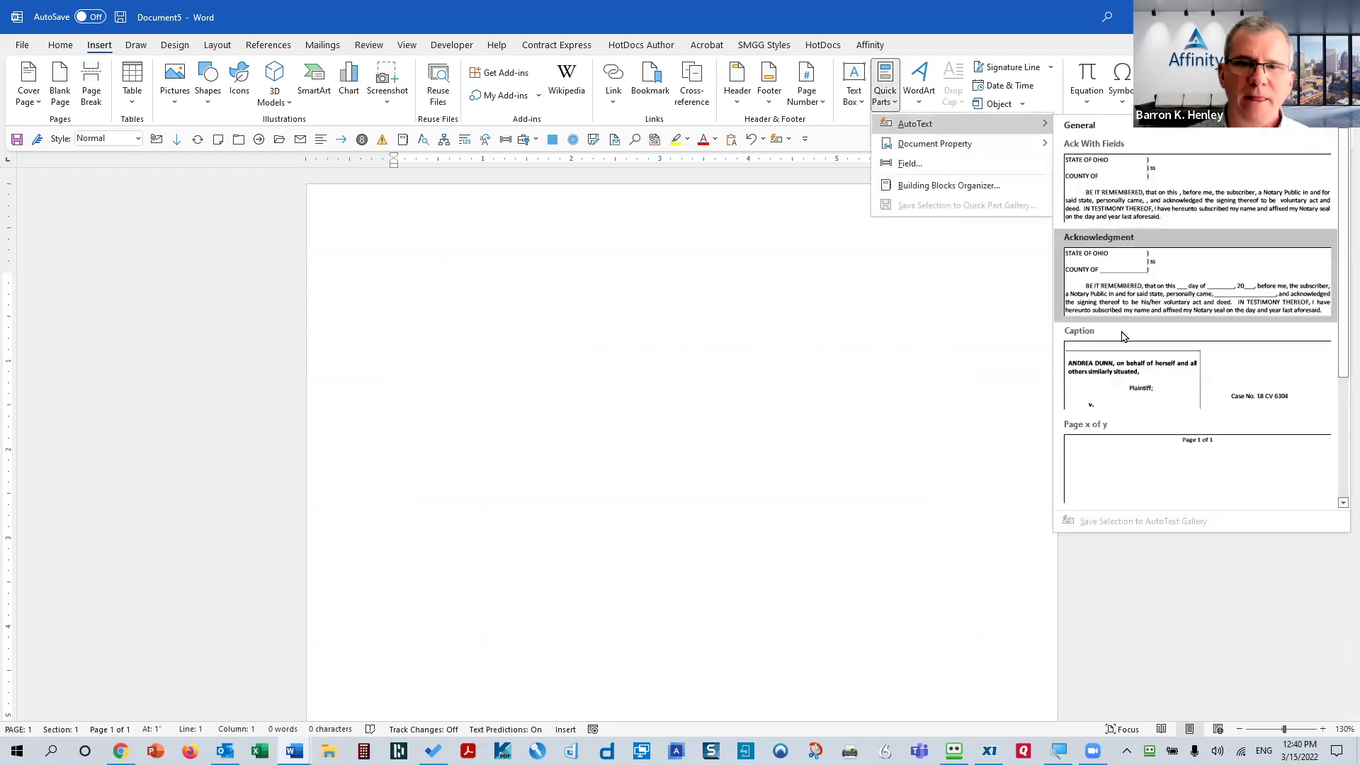
{"action": "left_click", "coordinate": [1153, 470]}
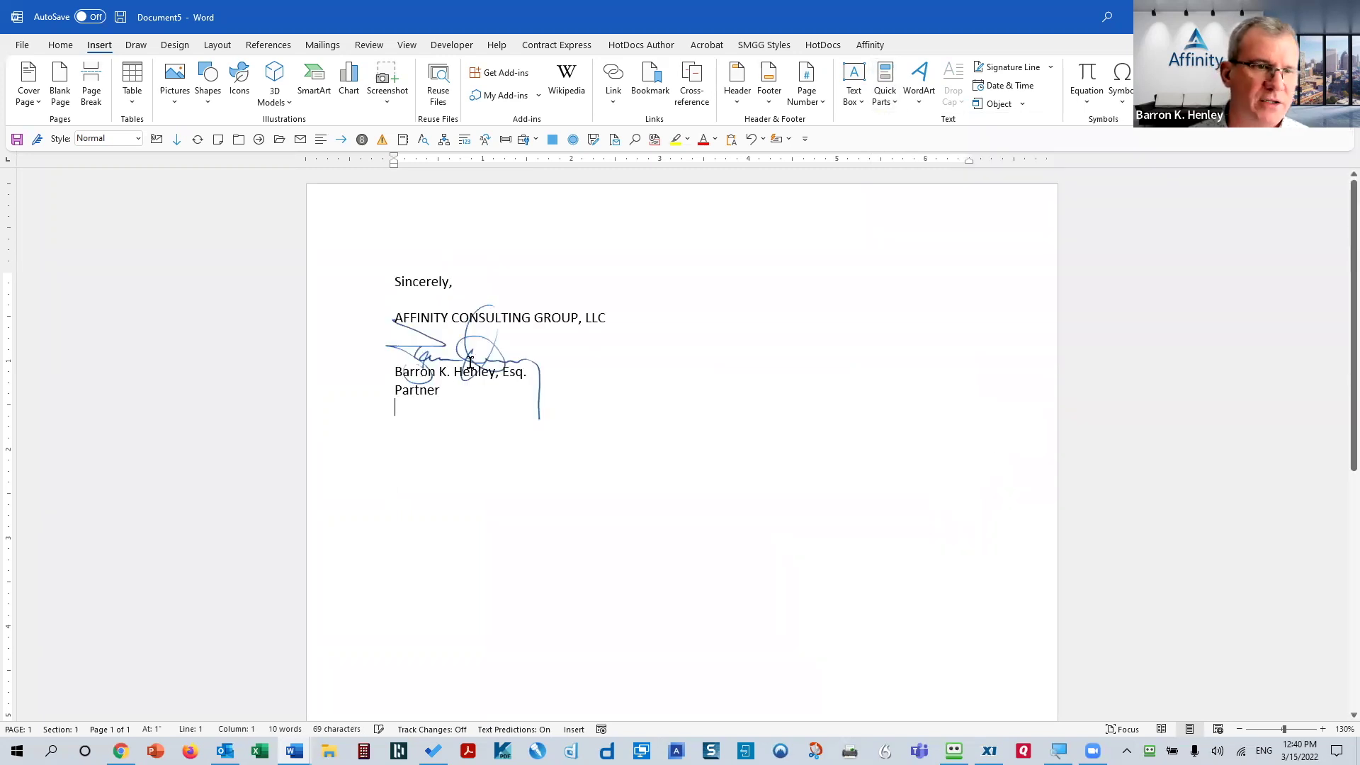
{"action": "left_click", "coordinate": [498, 362]}
{"action": "left_click_drag", "start_coordinate": [499, 363], "coordinate": [637, 401]}
{"action": "left_click", "coordinate": [486, 343]}
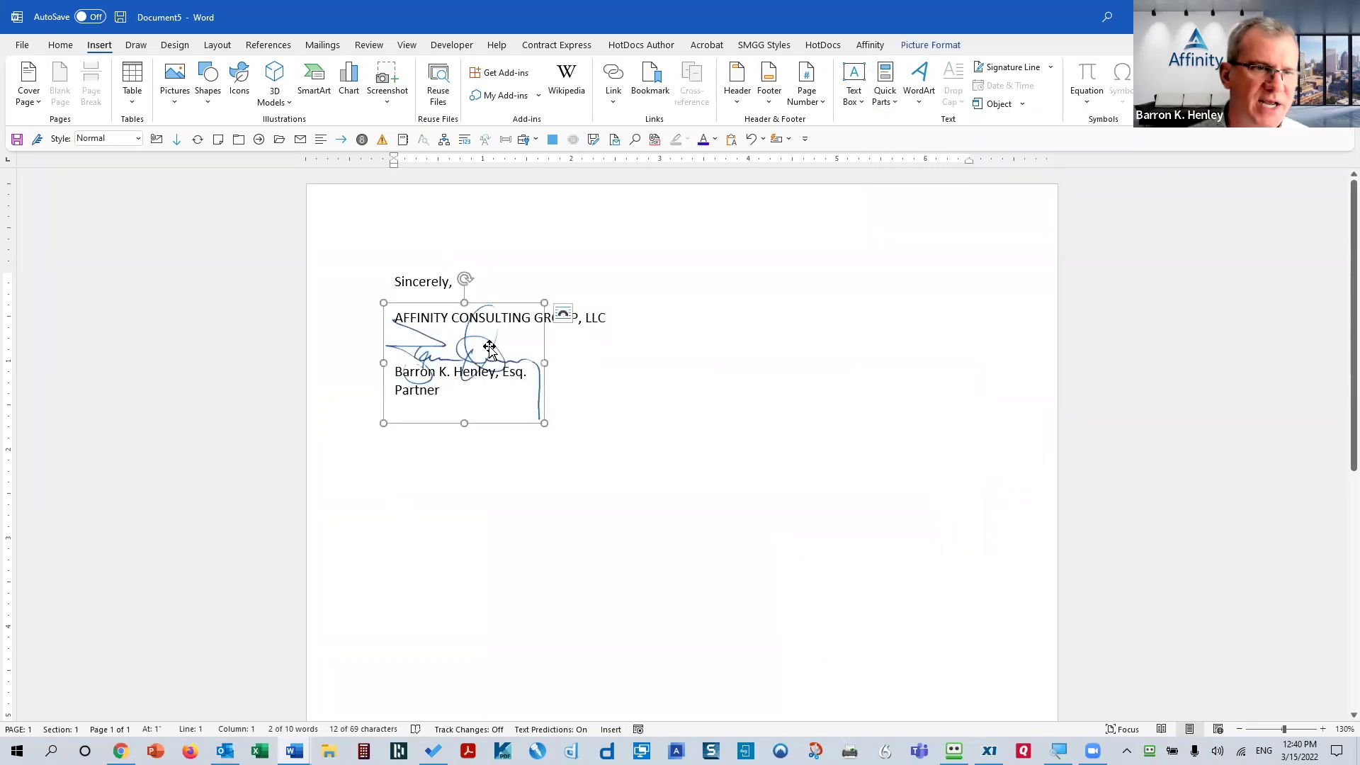
{"action": "mouse_move", "coordinate": [485, 343]}
{"action": "left_mouse_down"}
{"action": "mouse_move", "coordinate": [656, 392]}
{"action": "mouse_move", "coordinate": [486, 350]}
{"action": "left_mouse_up"}
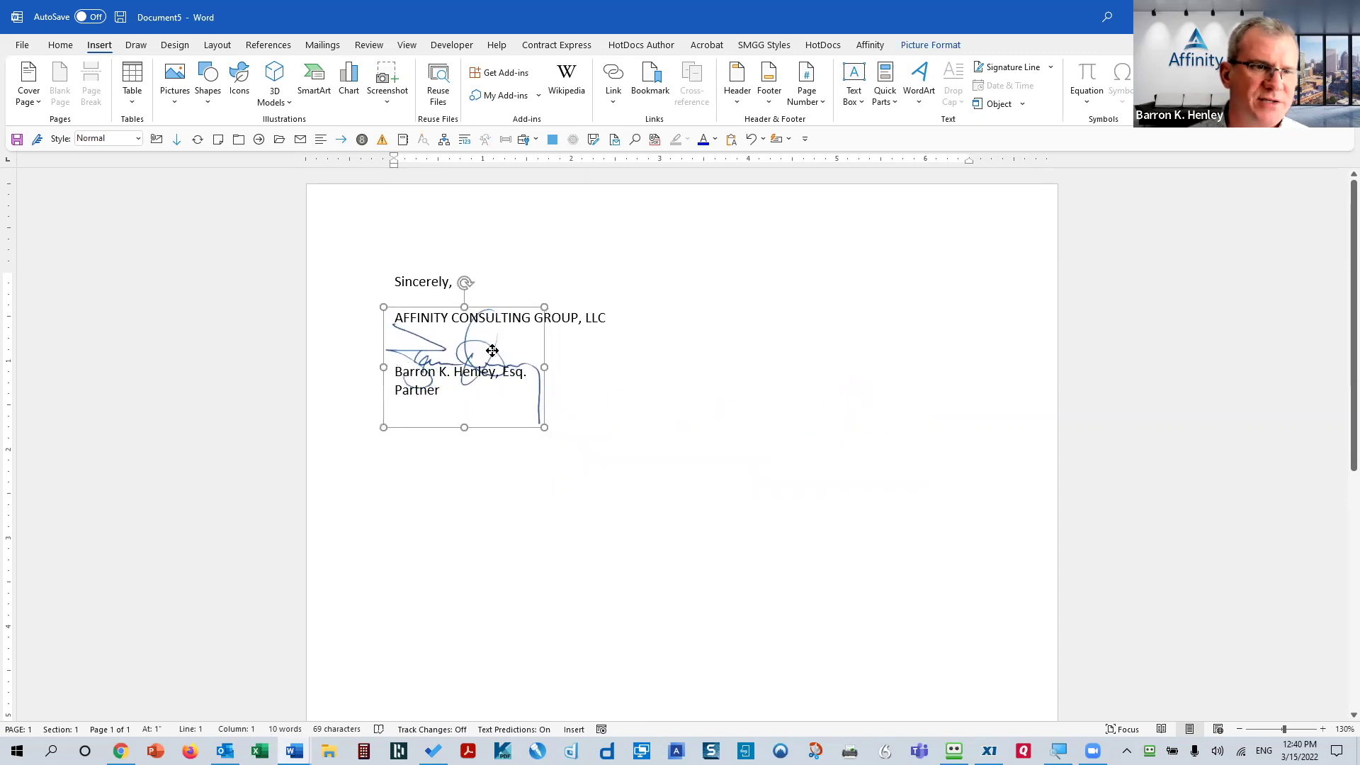
{"action": "left_click", "coordinate": [634, 382]}
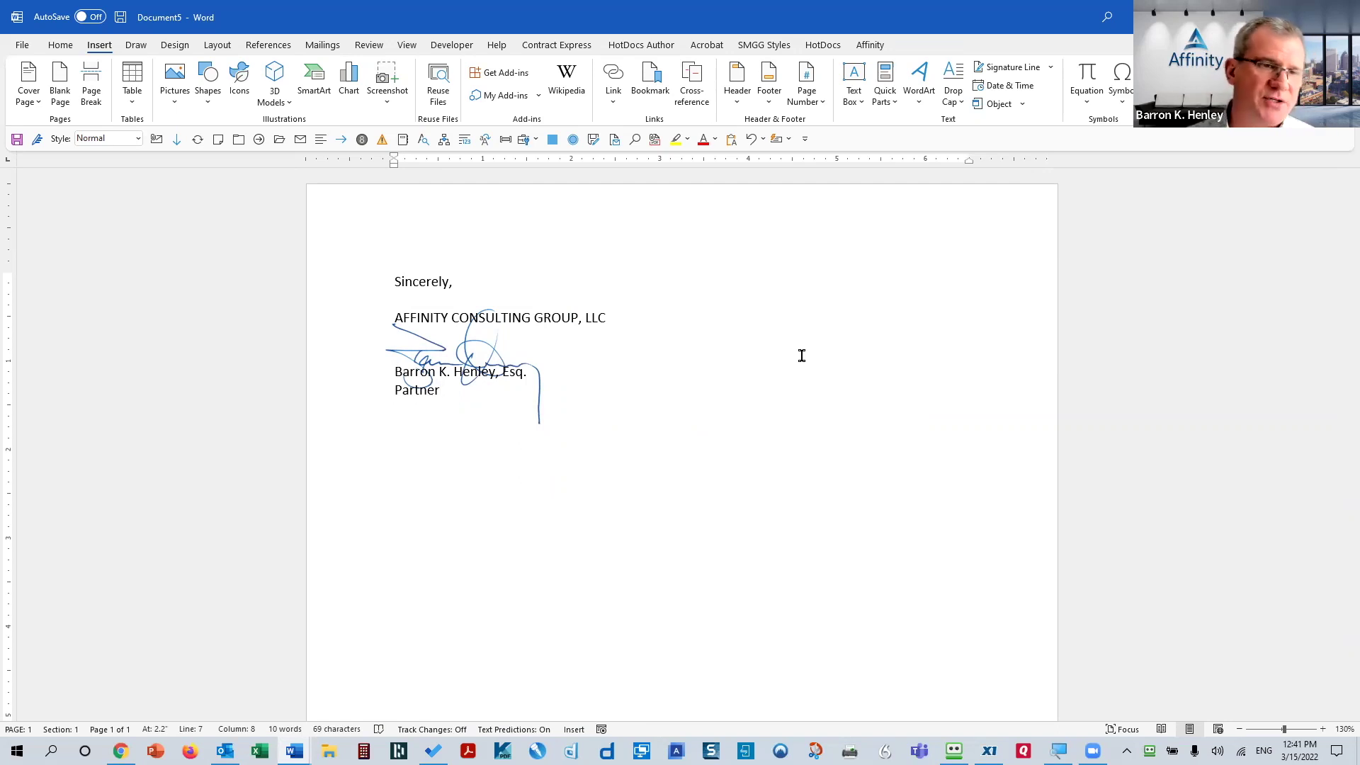
- Move the signature image aside and back, then delete all the letter text and signature
{"action": "left_click_drag", "start_coordinate": [489, 347], "coordinate": [878, 449]}
{"action": "mouse_move", "coordinate": [780, 416]}
{"action": "left_mouse_down"}
{"action": "mouse_move", "coordinate": [465, 340]}
{"action": "mouse_move", "coordinate": [495, 342]}
{"action": "left_mouse_up"}
{"action": "left_click", "coordinate": [828, 400]}
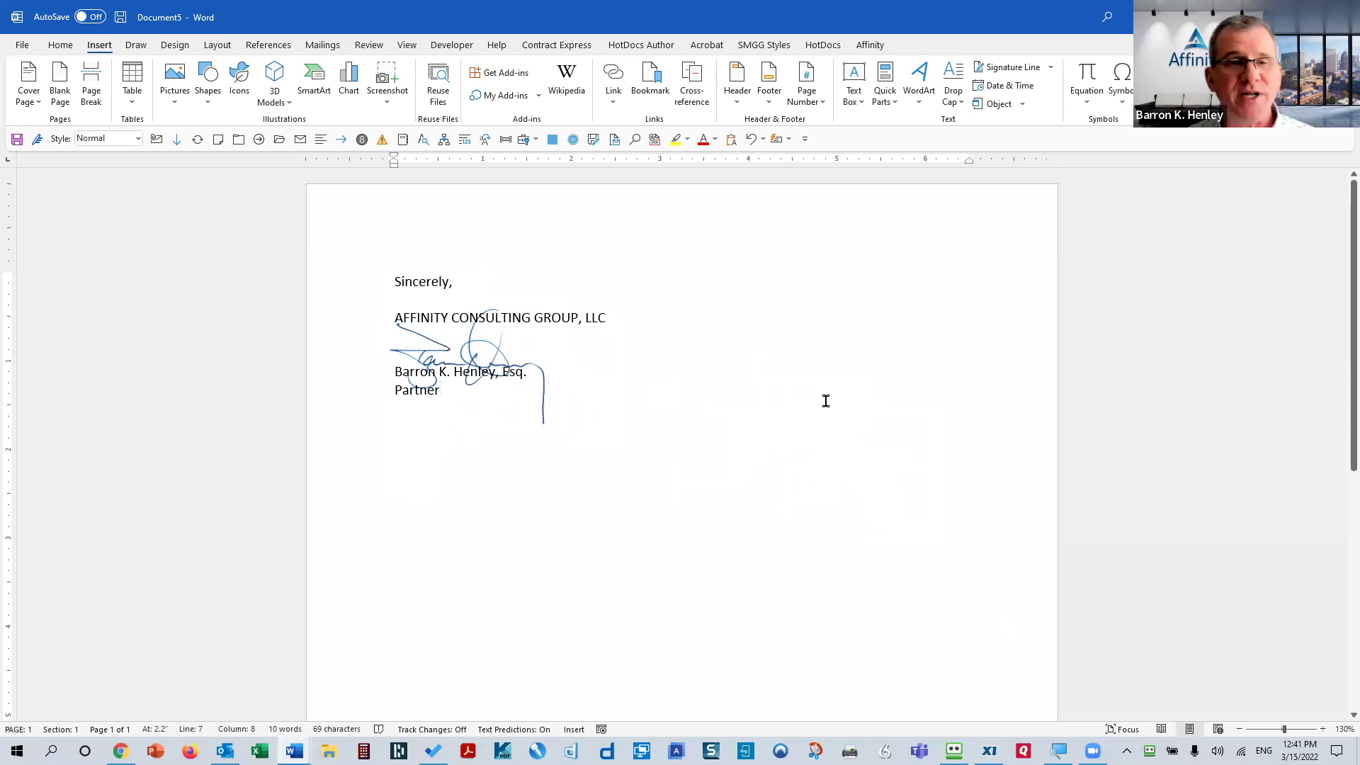
{"action": "left_click", "coordinate": [466, 345]}
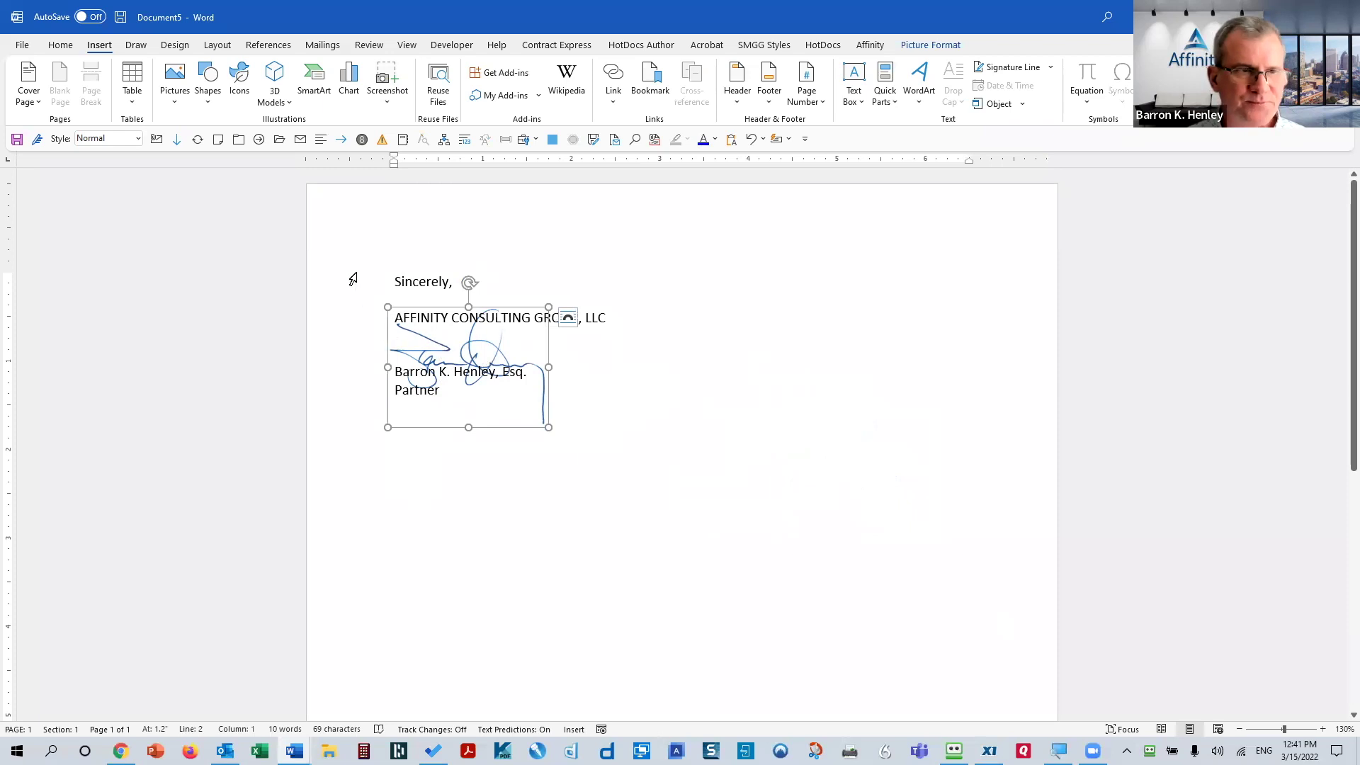
{"action": "left_click_drag", "start_coordinate": [353, 279], "coordinate": [367, 465]}
{"action": "key", "text": "Delete"}
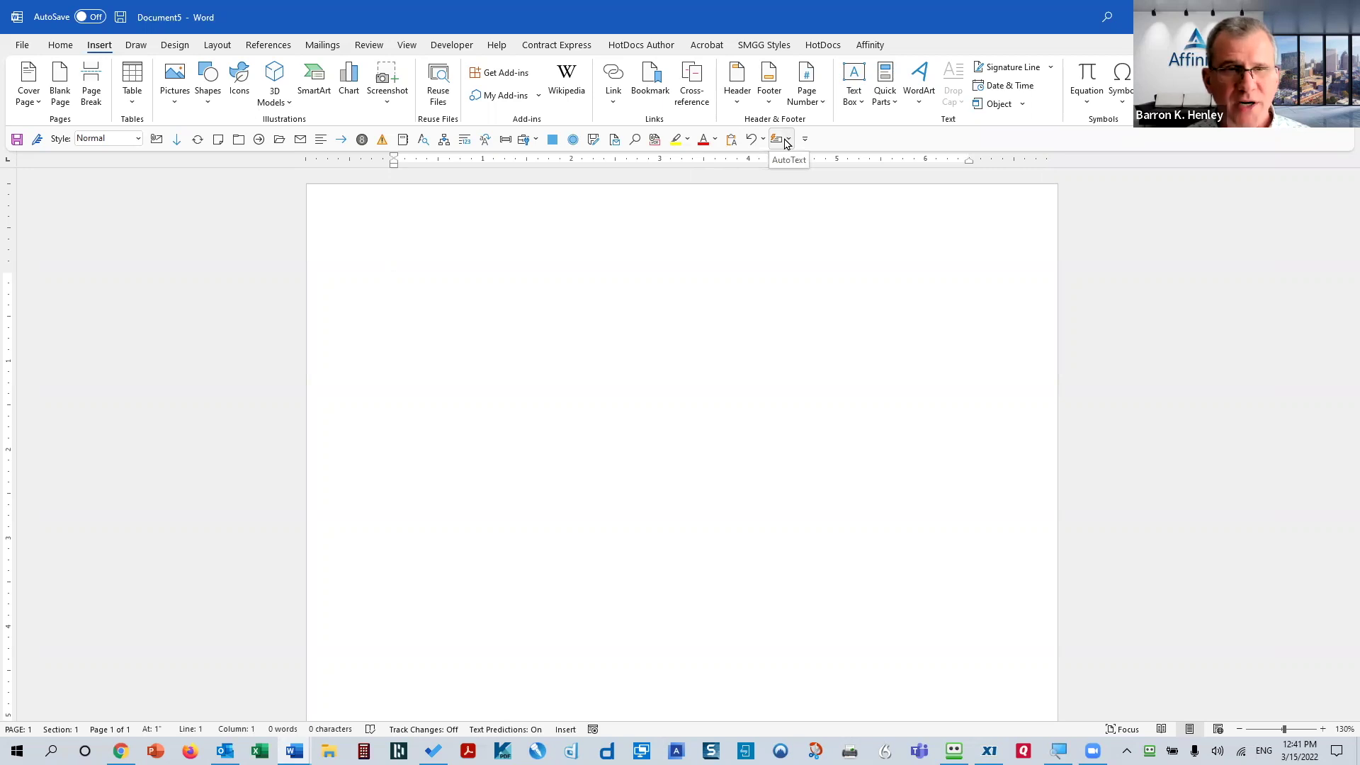
{"action": "left_click", "coordinate": [785, 141]}
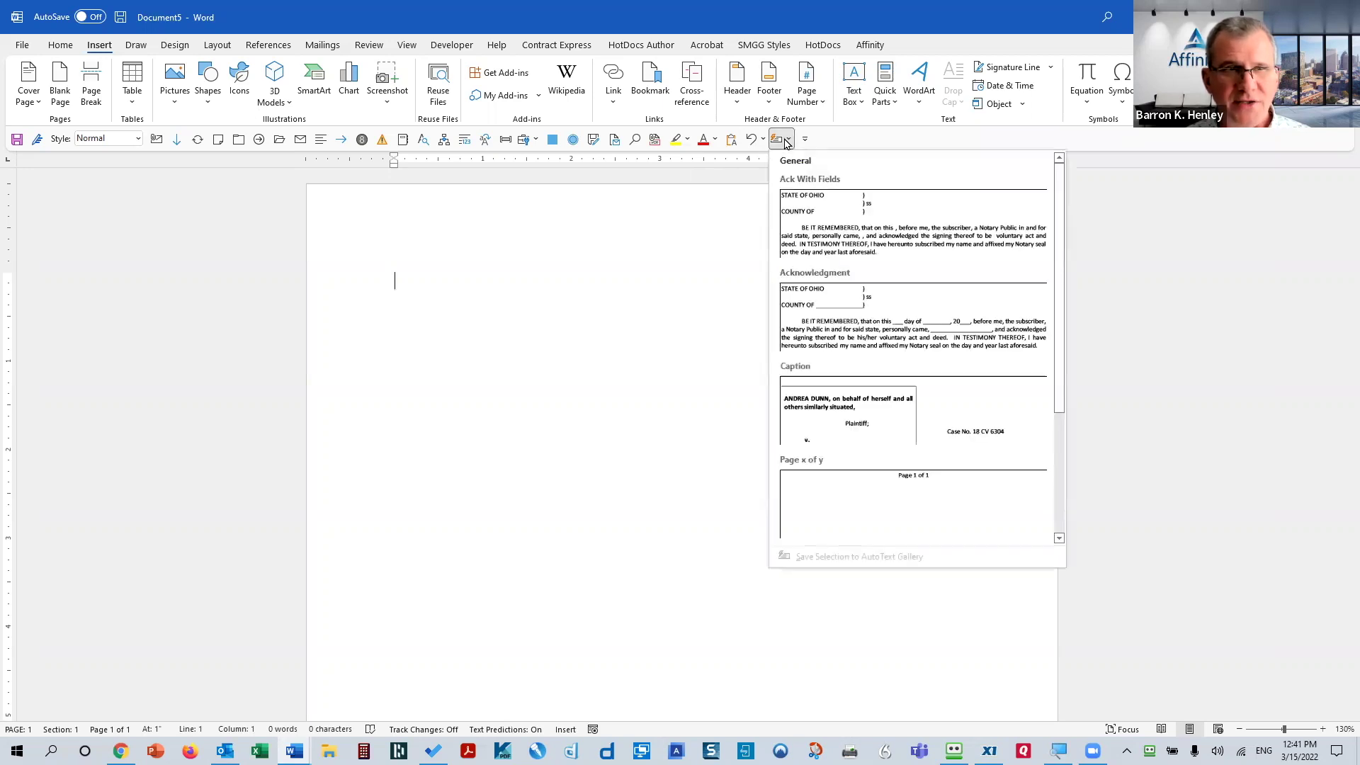
{"action": "left_click", "coordinate": [785, 141]}
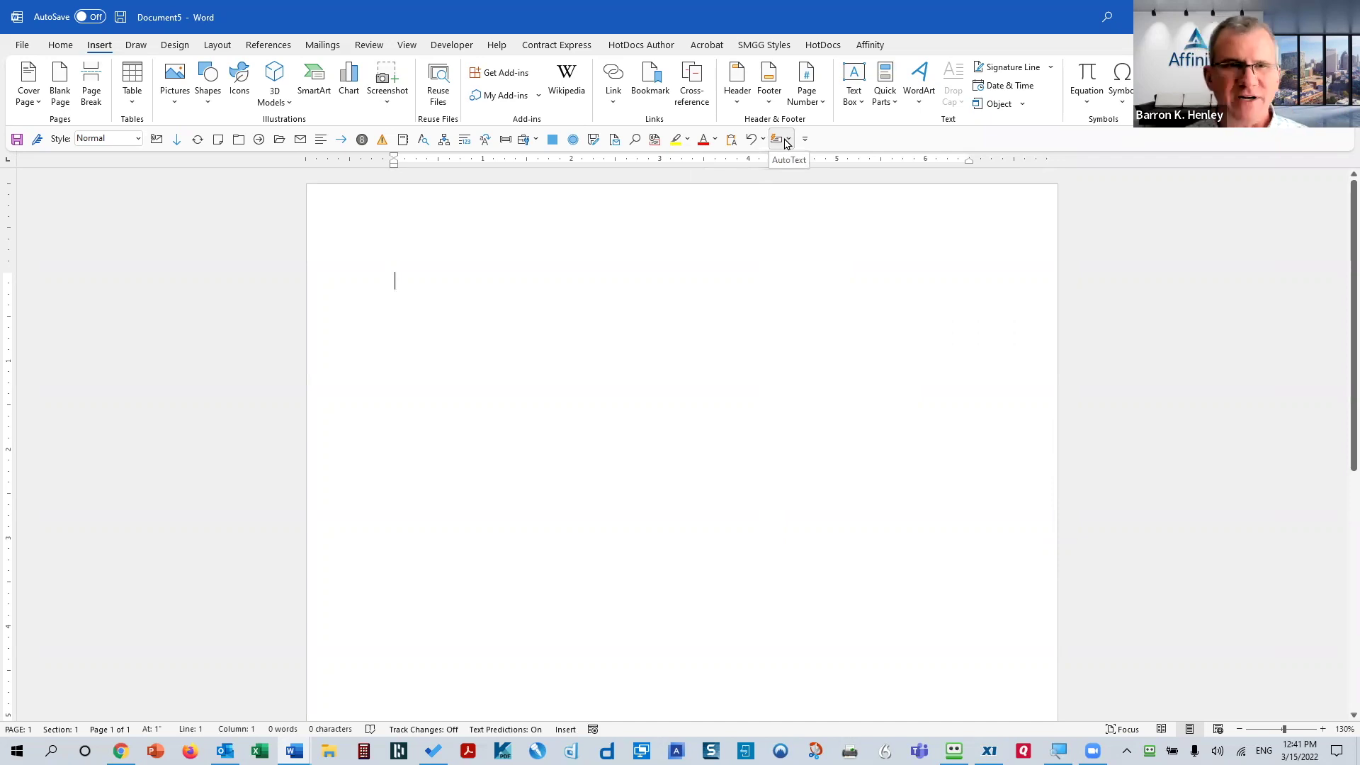
{"action": "right_click", "coordinate": [786, 141]}
{"action": "left_click", "coordinate": [815, 149]}
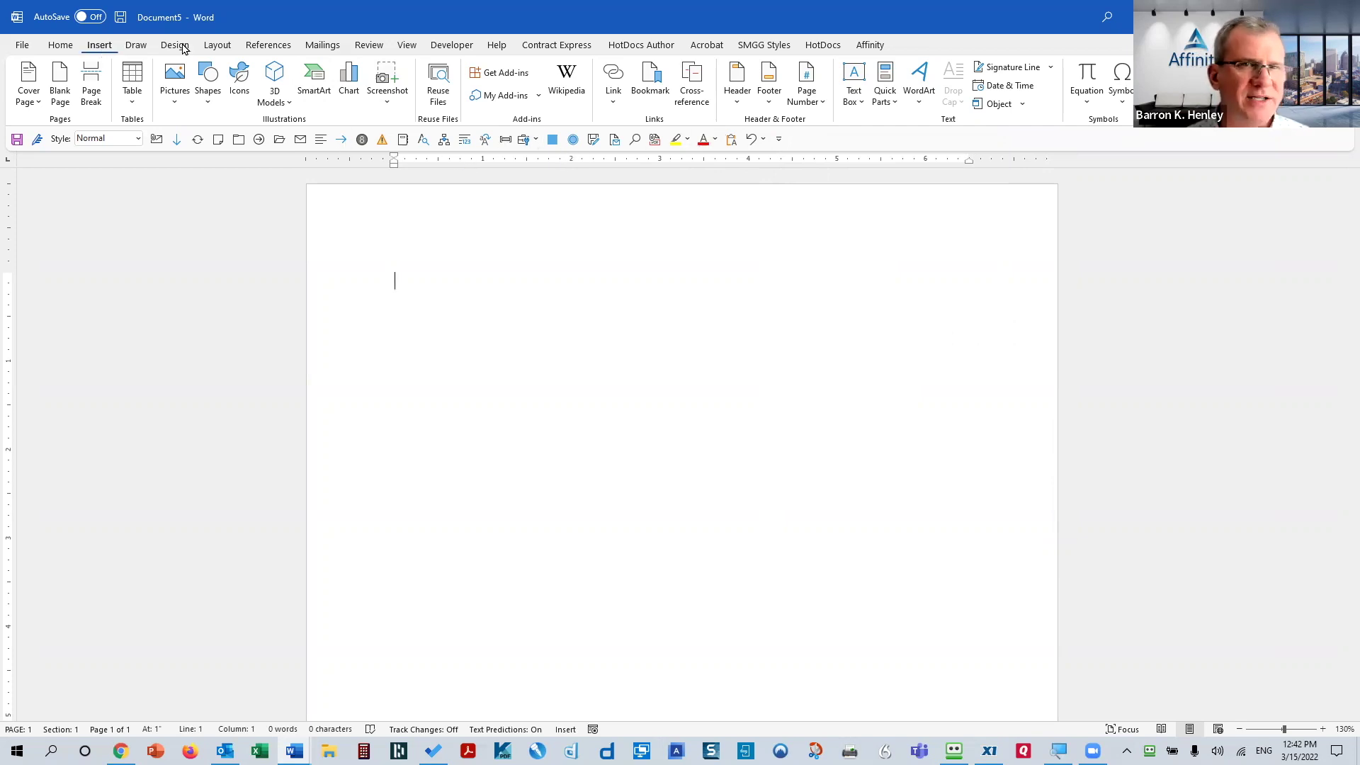
{"action": "left_click", "coordinate": [885, 88]}
{"action": "mouse_move", "coordinate": [916, 125]}
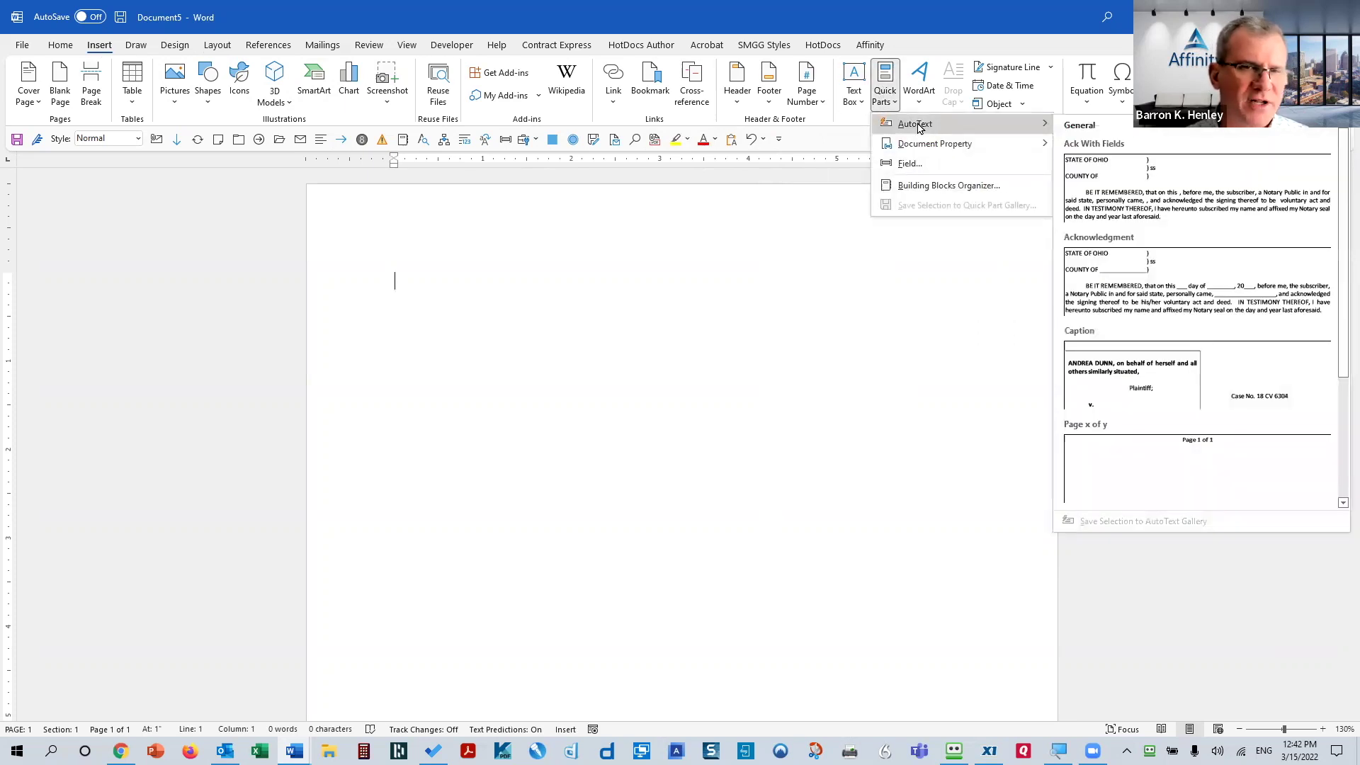
{"action": "right_click", "coordinate": [919, 126]}
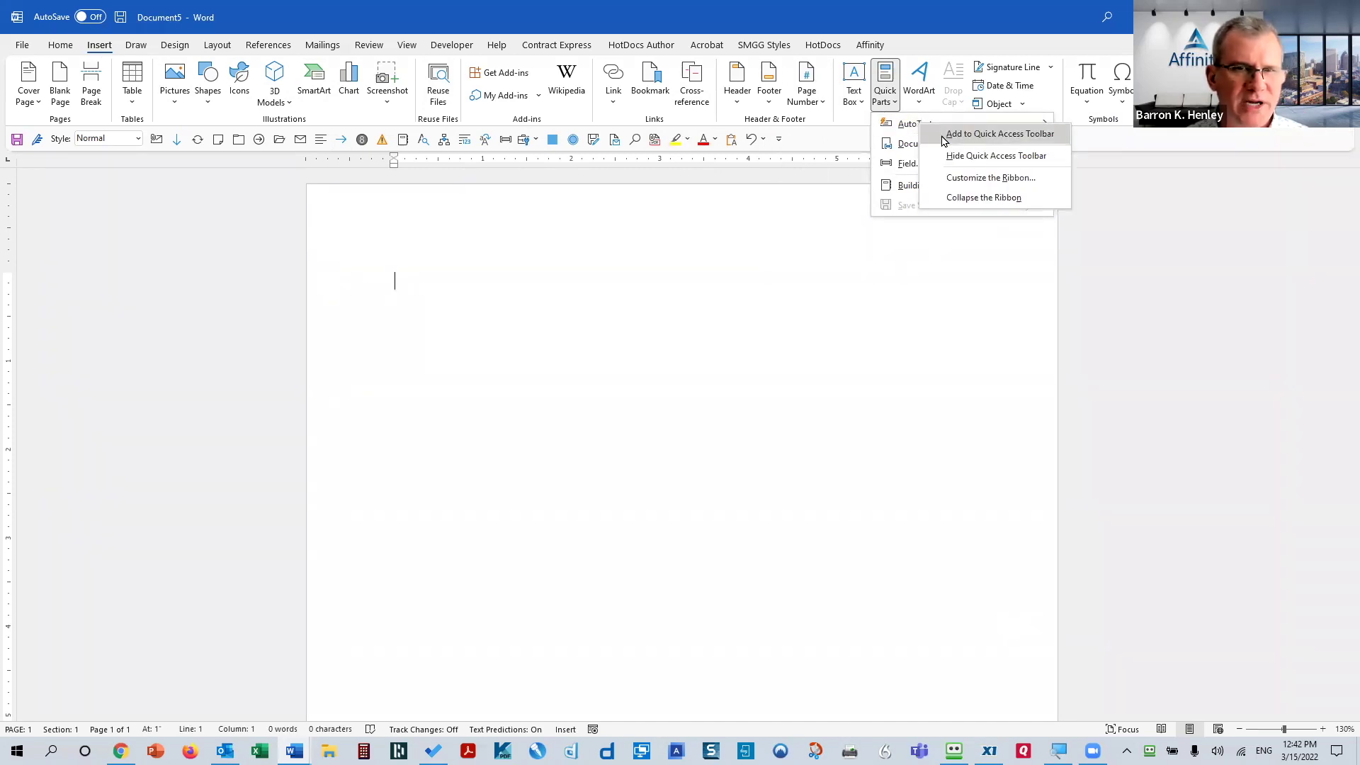
{"action": "left_click", "coordinate": [943, 134]}
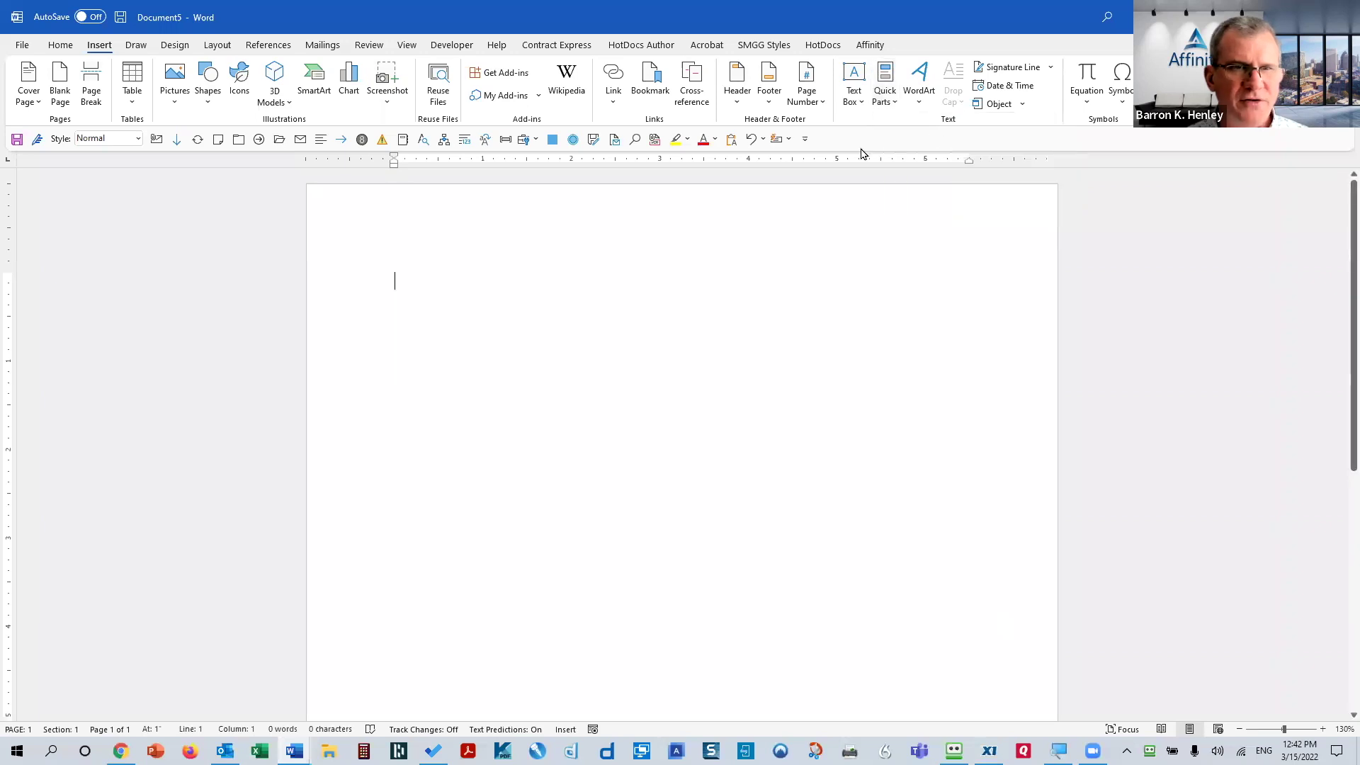
{"action": "left_click", "coordinate": [776, 139]}
- Close the AutoText gallery without inserting anything
{"action": "left_click", "coordinate": [777, 141]}
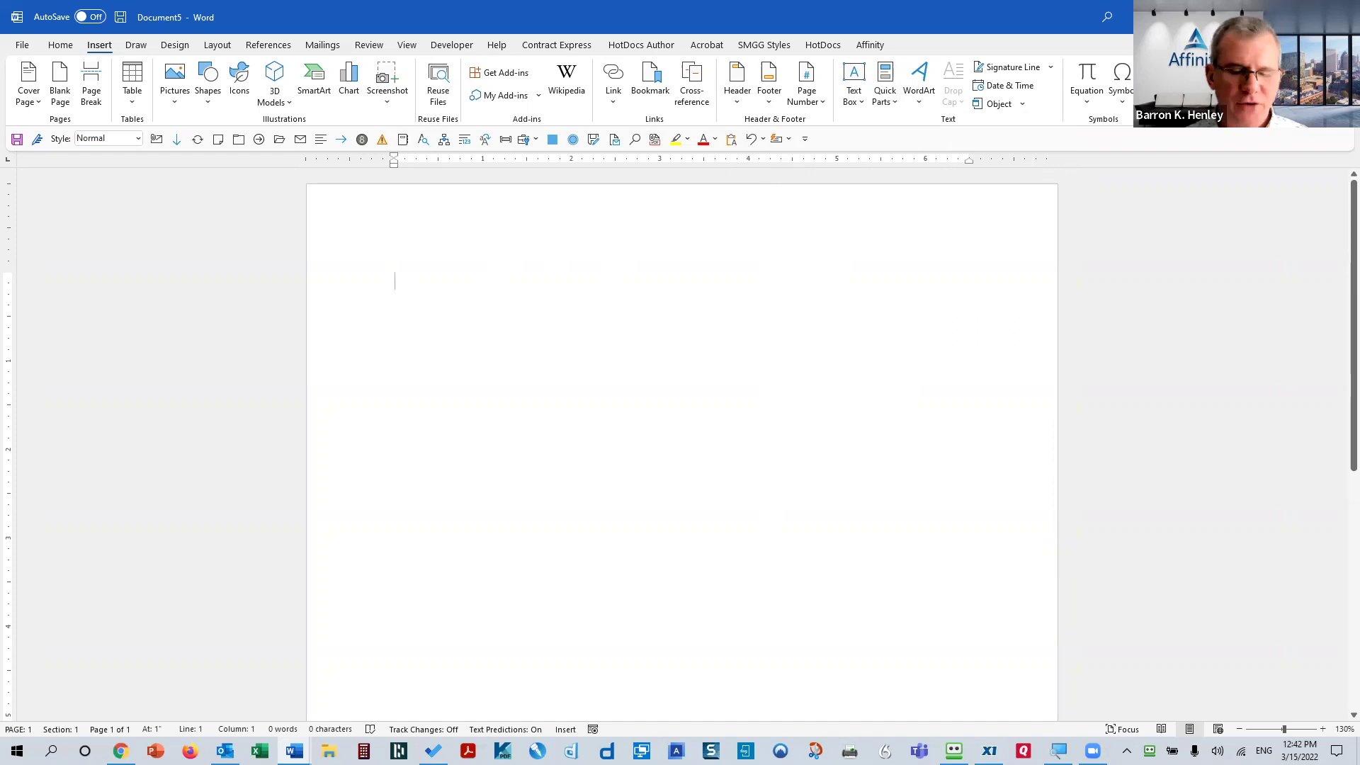
- Type 'Test', start saving it to the AutoText gallery but cancel, then delete the word
{"action": "type", "text": "Test"}
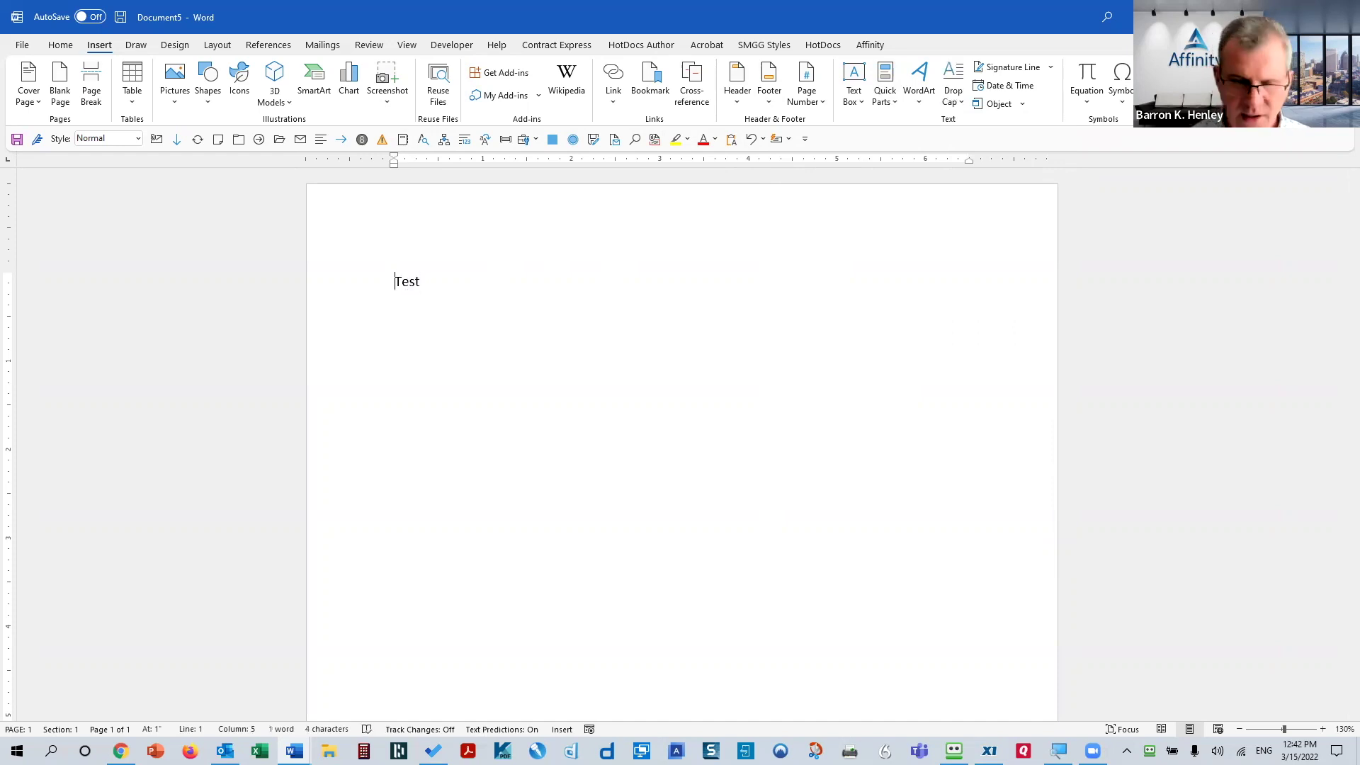
{"action": "triple_click", "coordinate": [395, 281]}
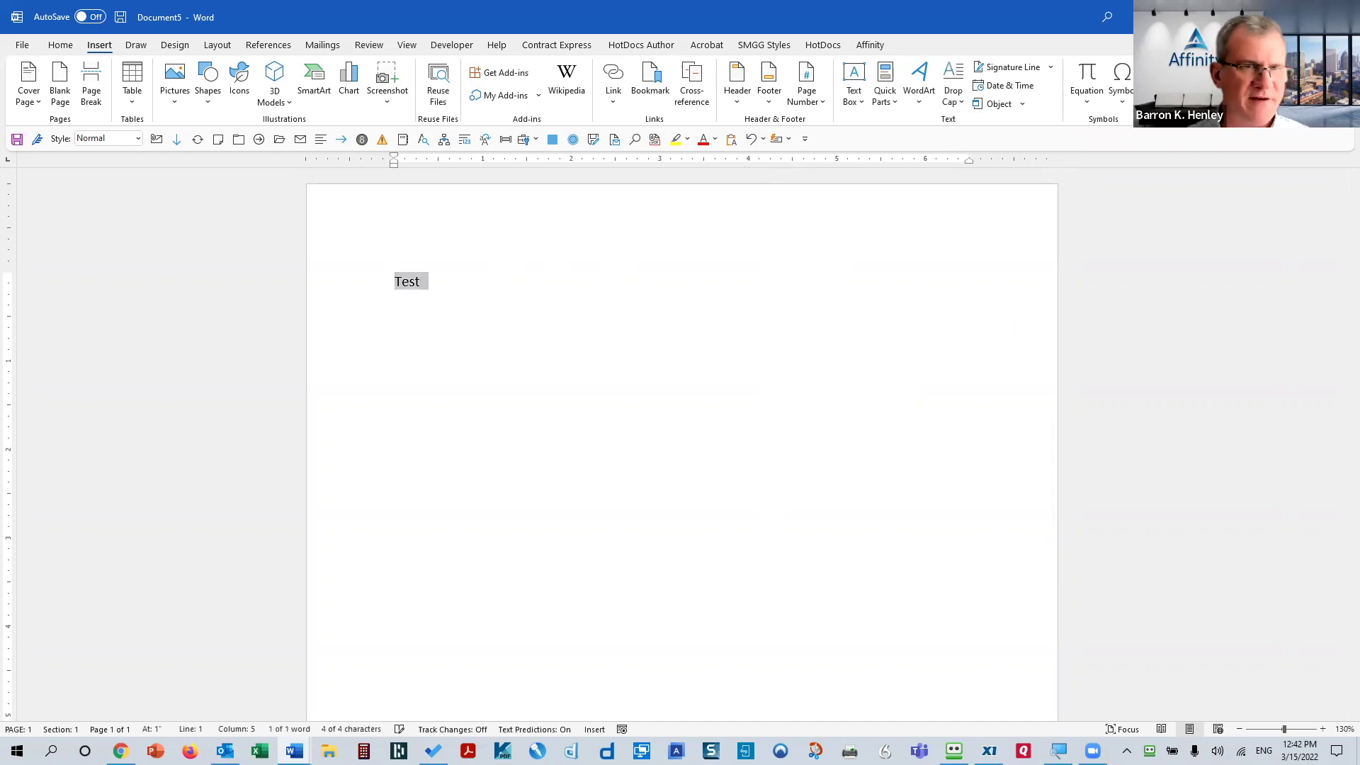
{"action": "left_click", "coordinate": [789, 140]}
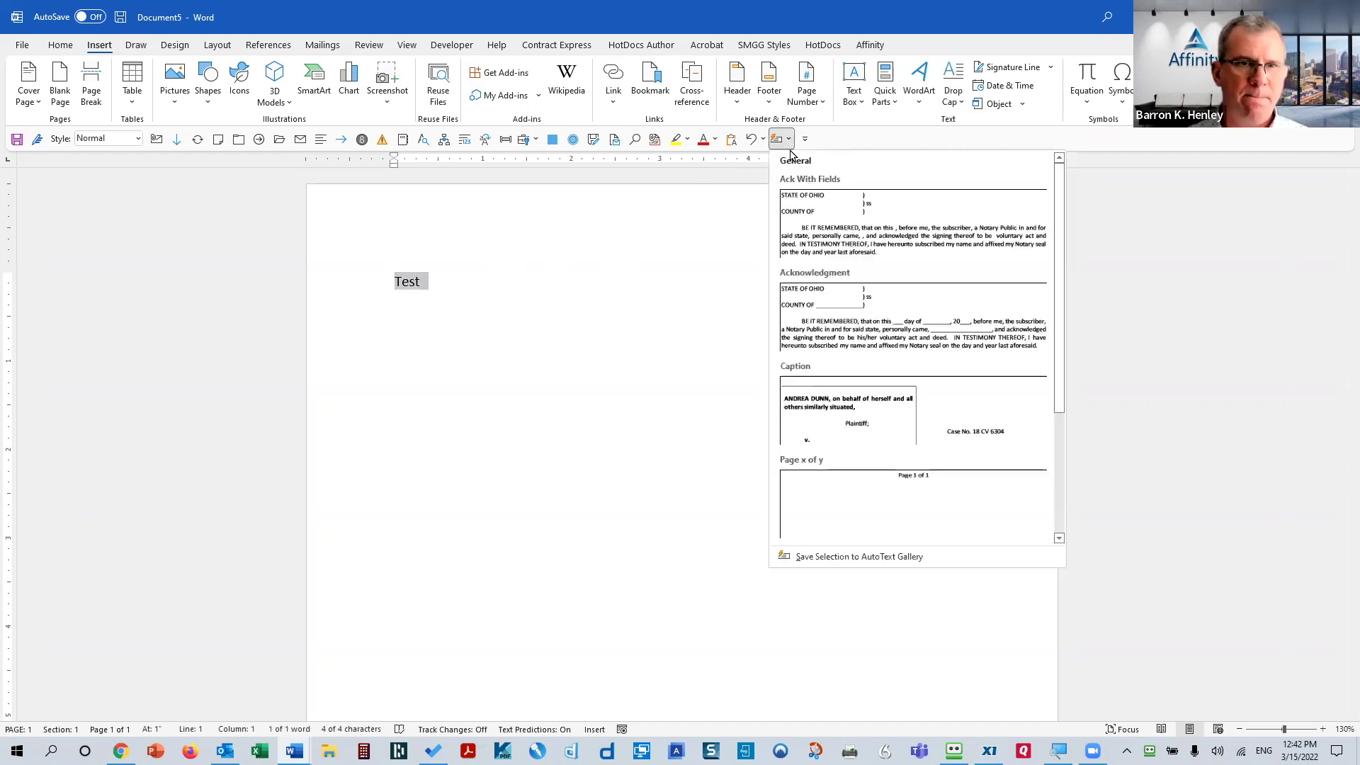
{"action": "left_click", "coordinate": [816, 557]}
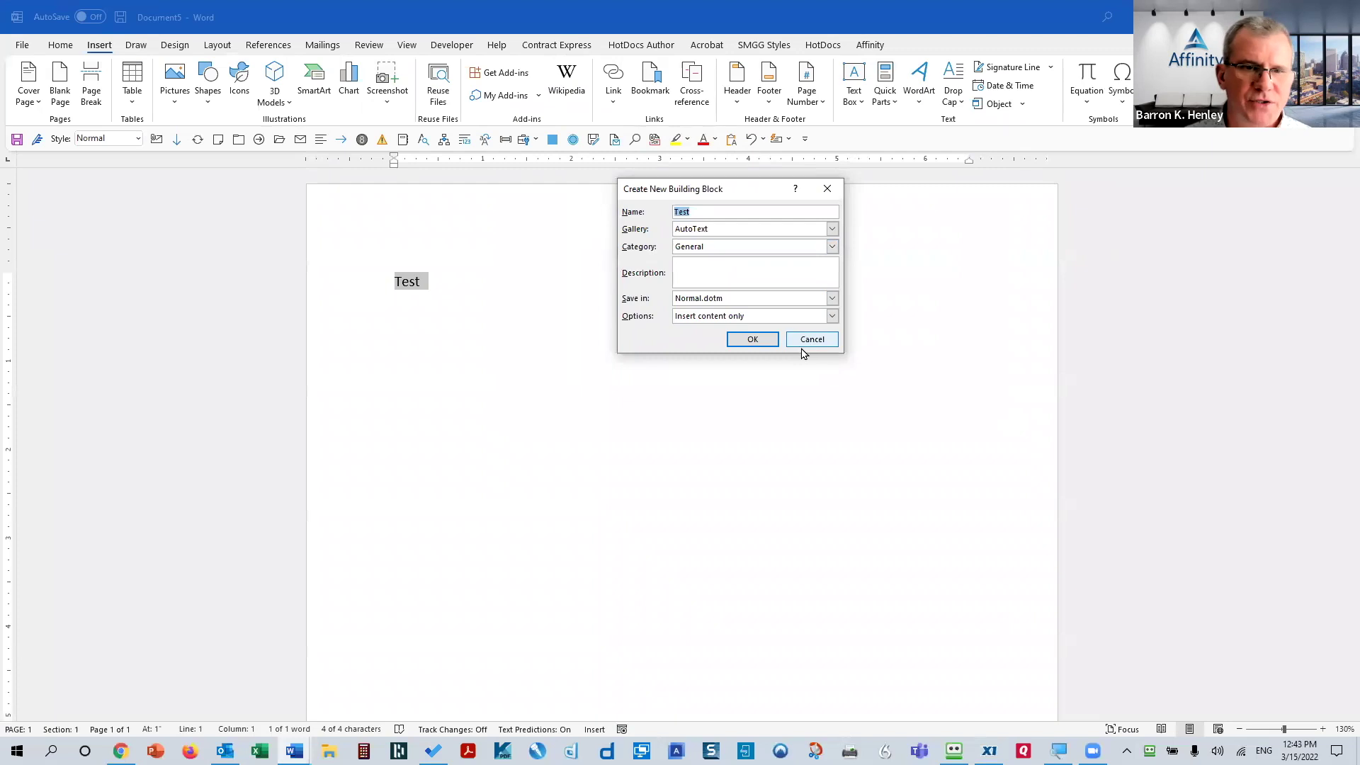
{"action": "left_click", "coordinate": [807, 345]}
{"action": "left_click", "coordinate": [359, 288]}
{"action": "key", "text": "Delete"}
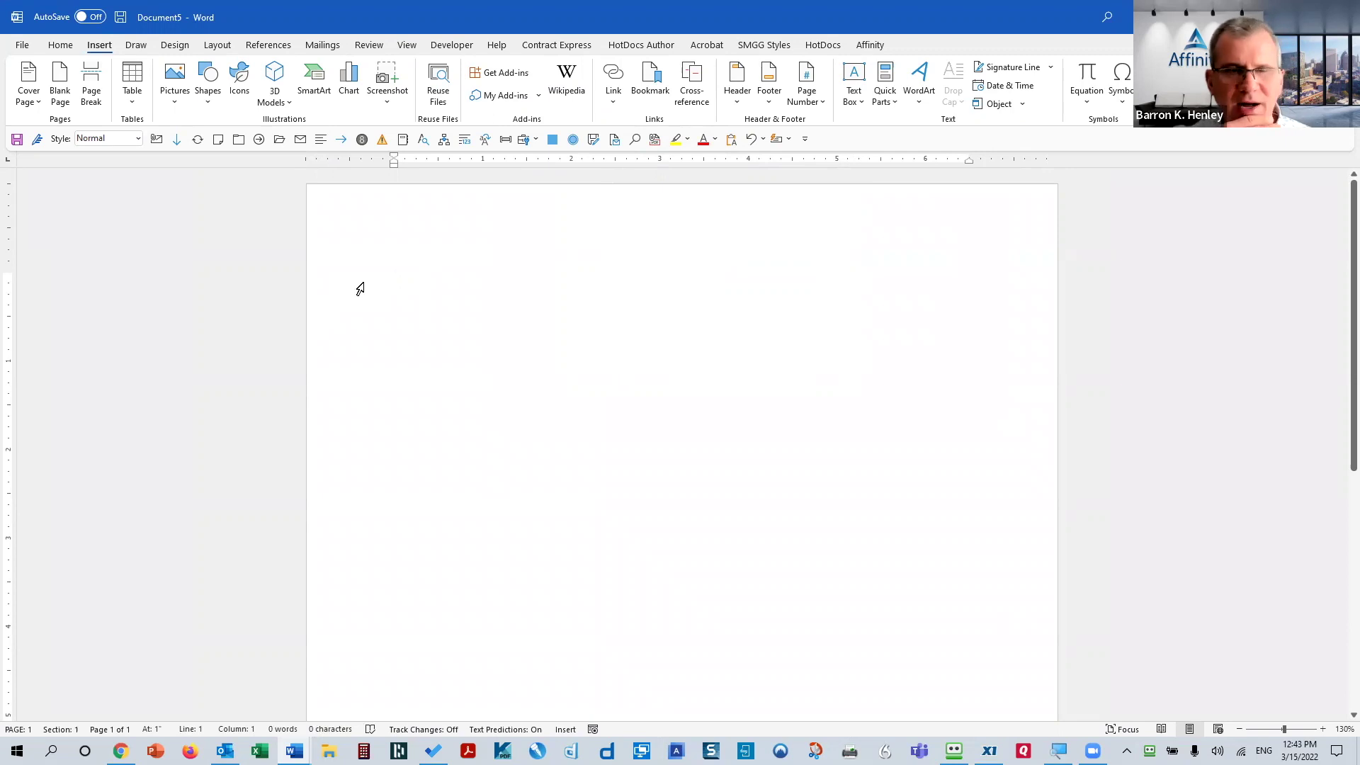
- Show the Quick Parts dropdown on the Insert tab with its AutoText and organizer options
{"action": "left_click", "coordinate": [885, 110]}
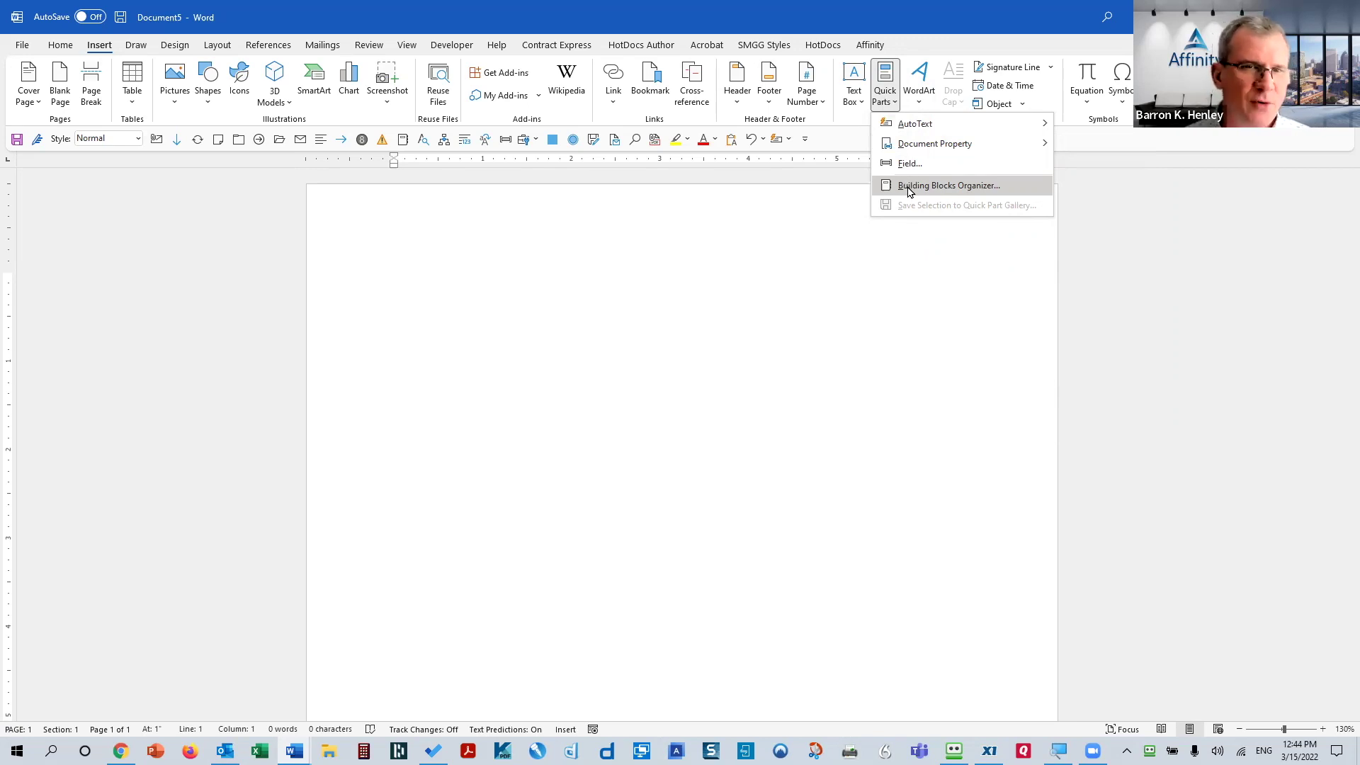
{"action": "mouse_move", "coordinate": [945, 130]}
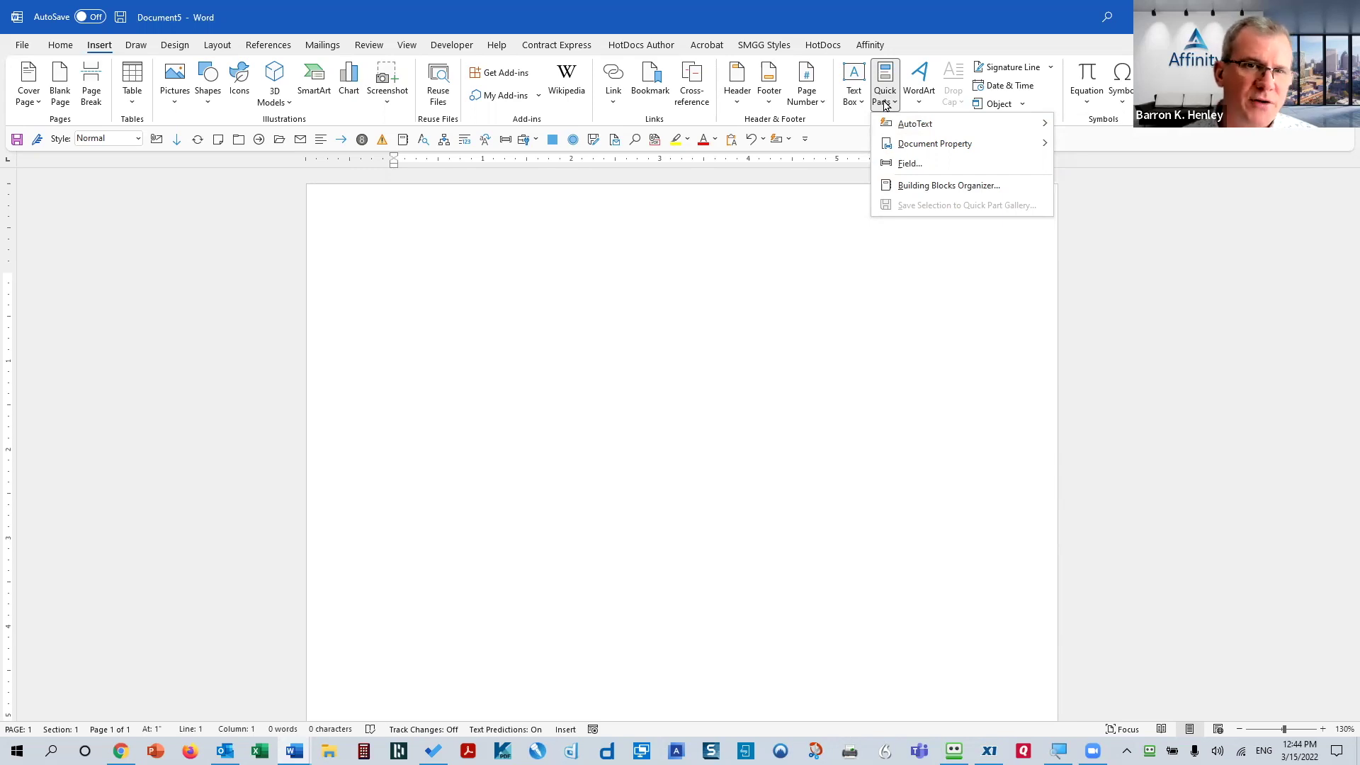
- In the Building Blocks Organizer, preview Acknowledgment and view its properties without changing anything
{"action": "left_click", "coordinate": [913, 187]}
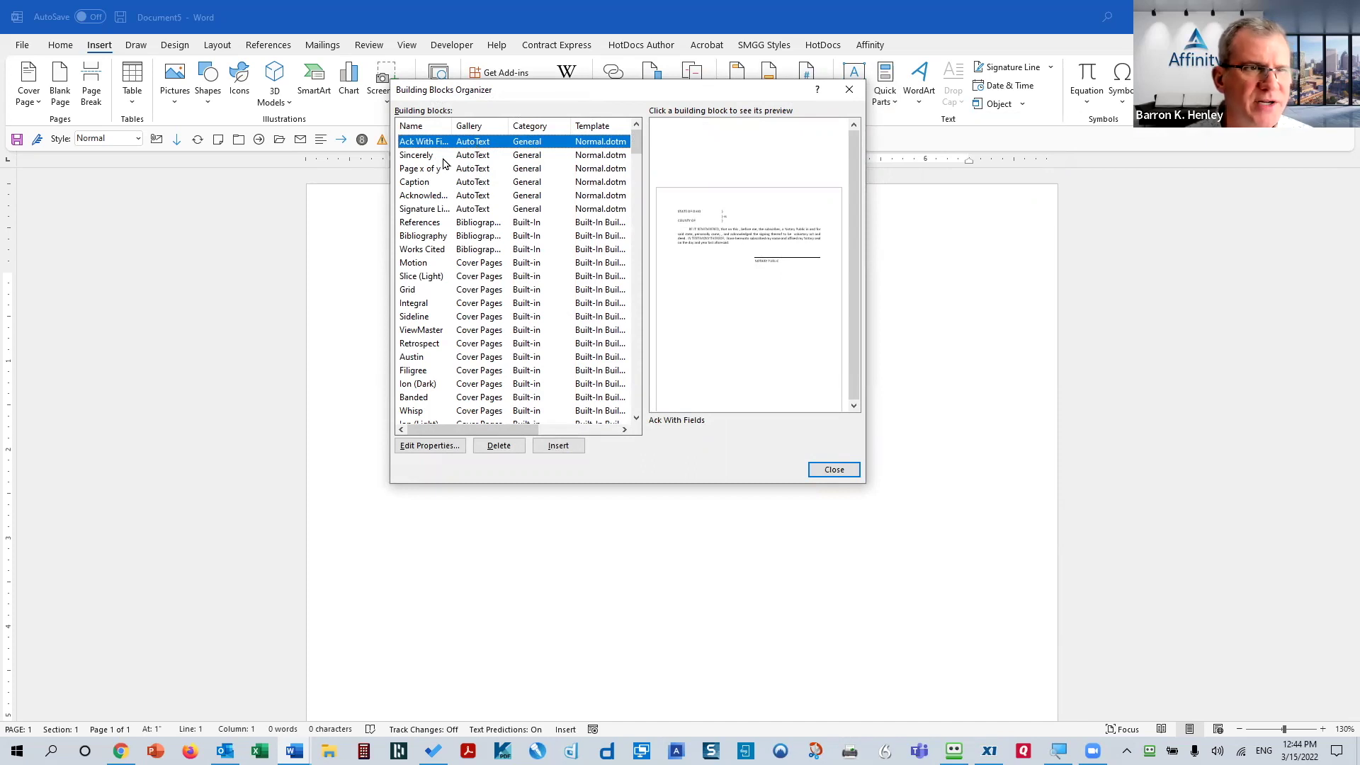
{"action": "left_click", "coordinate": [427, 197]}
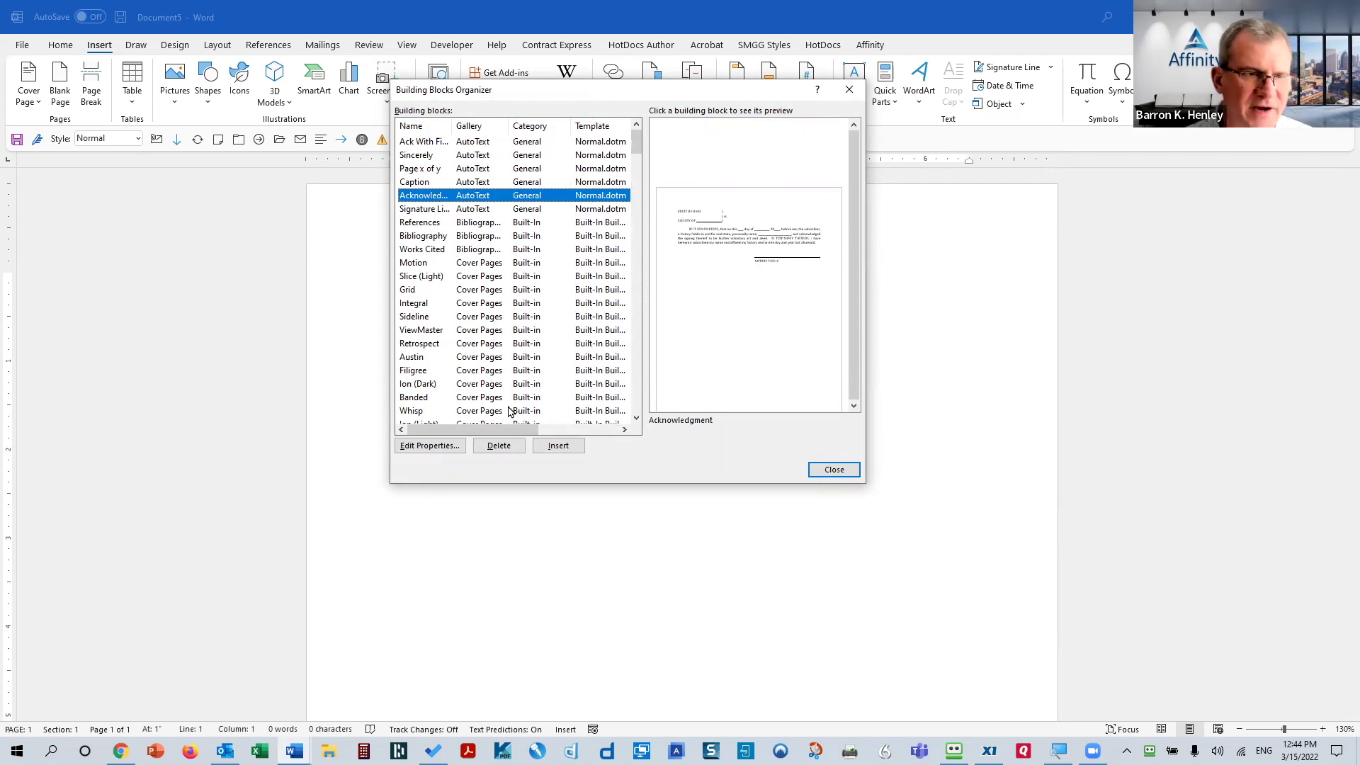
{"action": "left_click", "coordinate": [454, 446]}
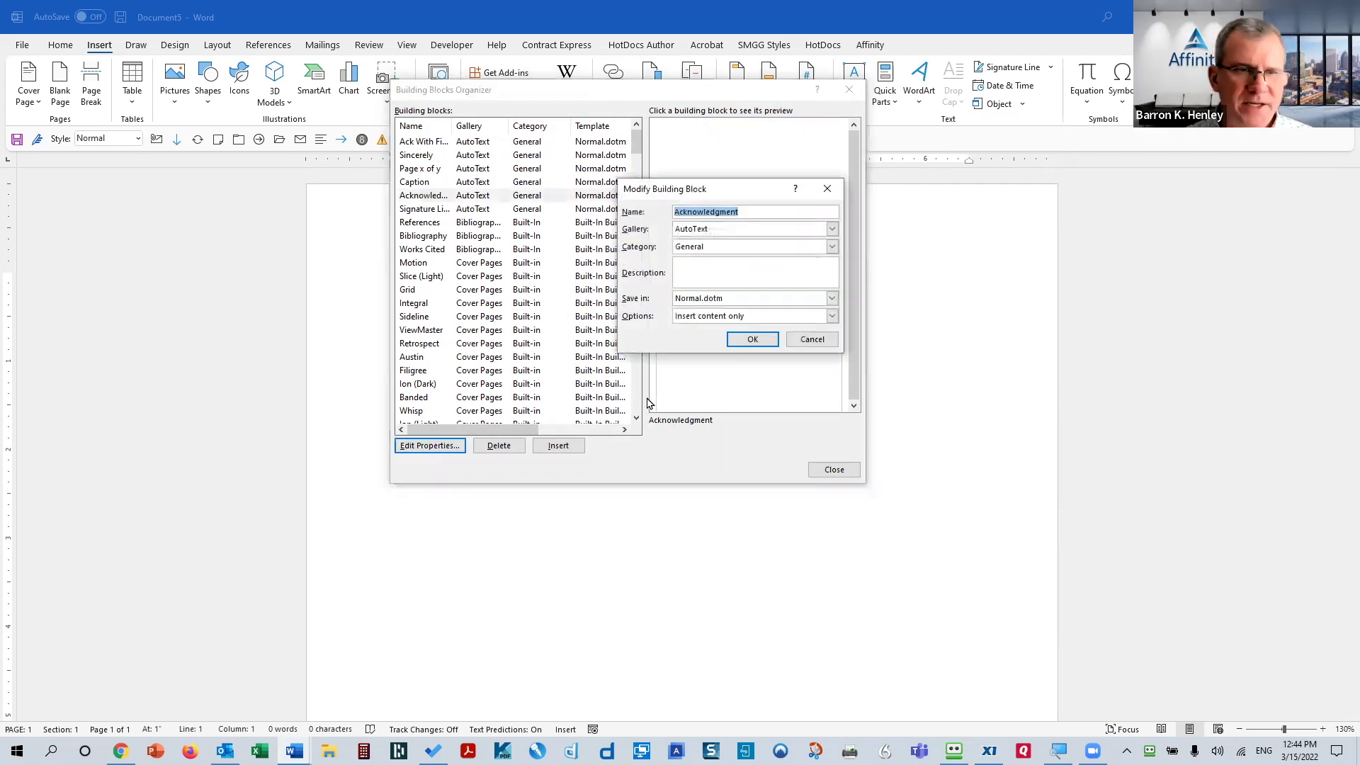
{"action": "left_click", "coordinate": [754, 211]}
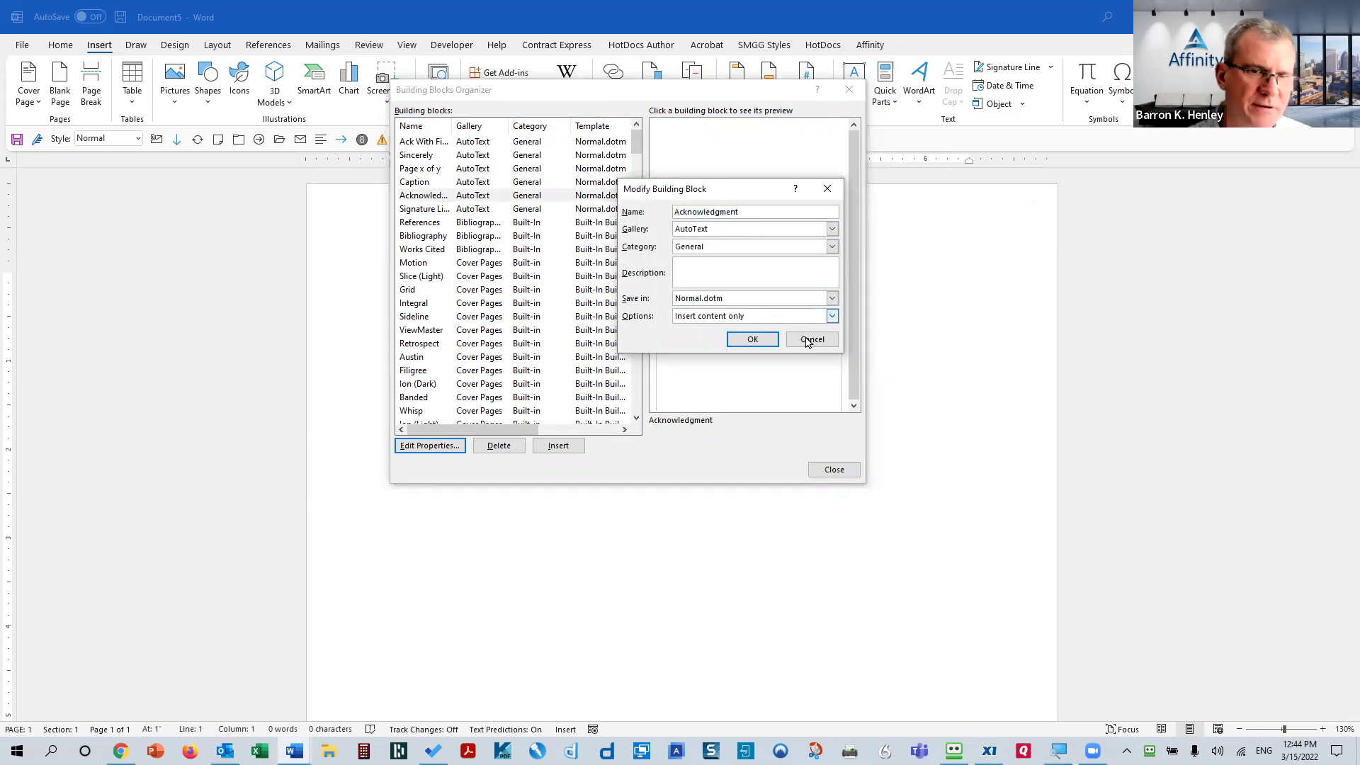
{"action": "left_click", "coordinate": [808, 340]}
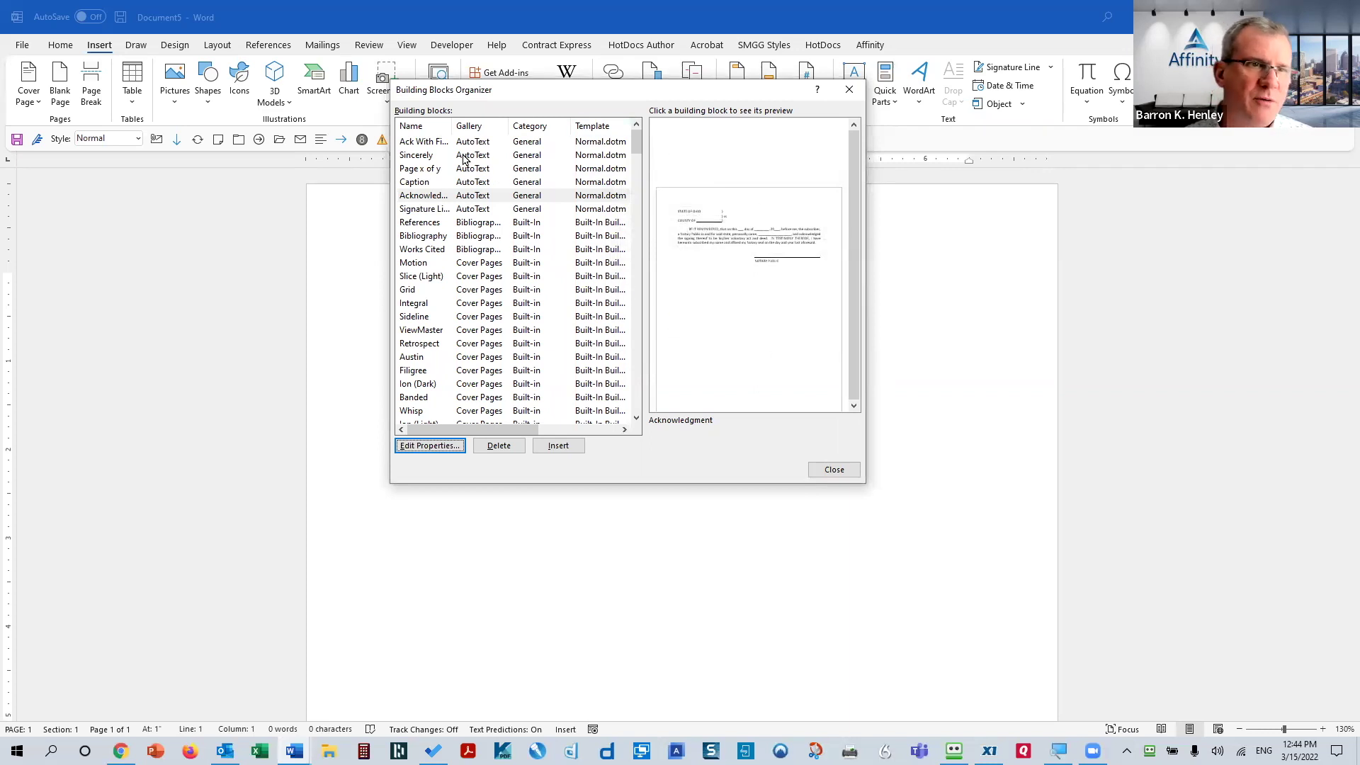
- Preview the Sincerely, Motion, Whisp, Semaphore and Austin entries, then close the organizer
{"action": "left_click", "coordinate": [415, 157]}
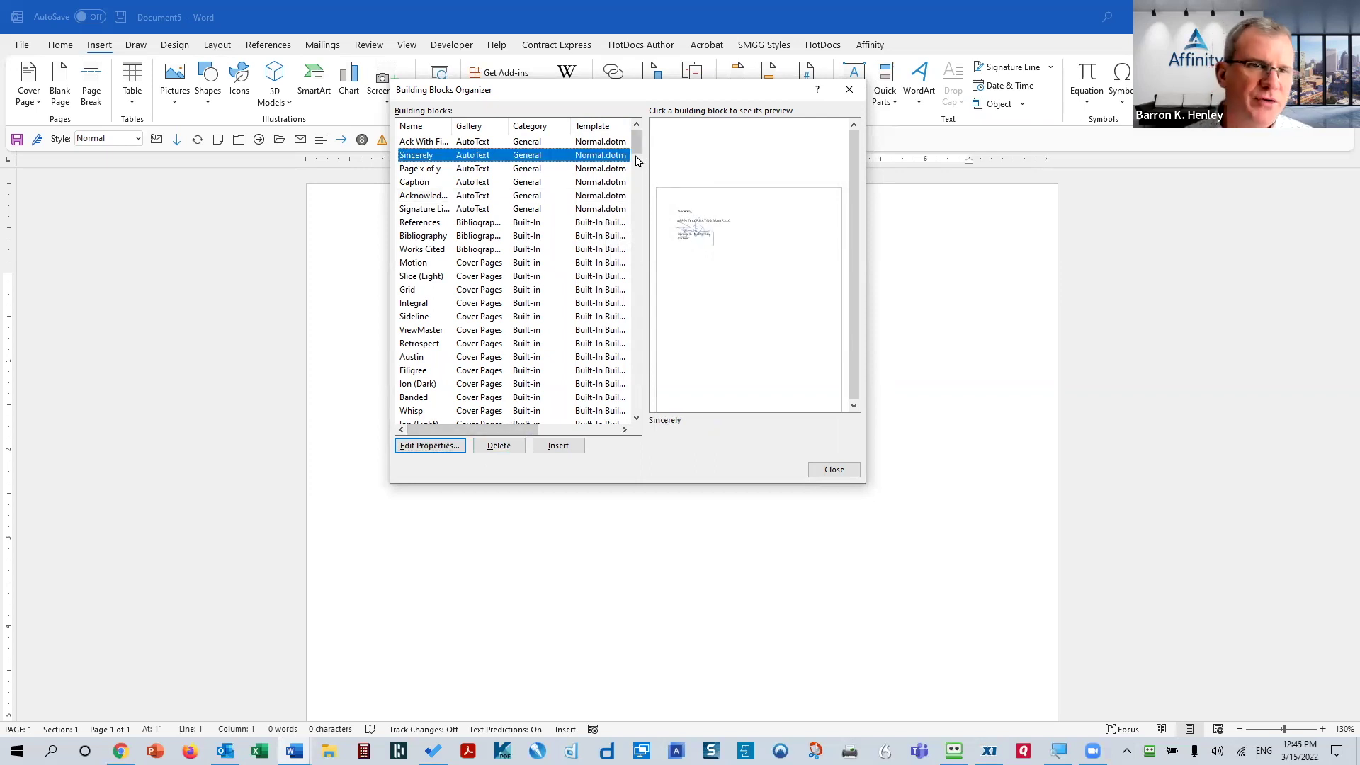
{"action": "scroll", "coordinate": [634, 156], "scroll_direction": "down", "scroll_amount": 2}
{"action": "left_click", "coordinate": [513, 183]}
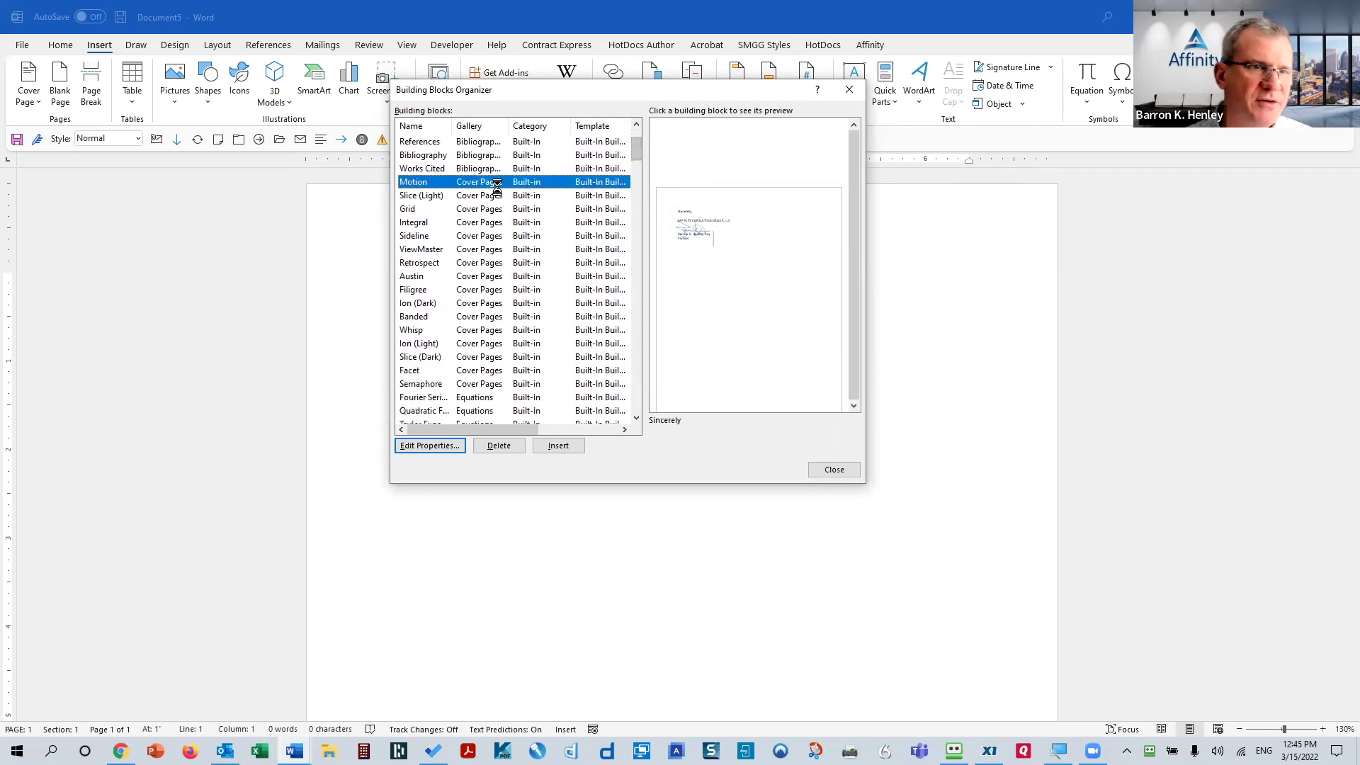
{"action": "scroll", "coordinate": [513, 182], "scroll_direction": "down", "scroll_amount": 10}
{"action": "left_click", "coordinate": [471, 185]}
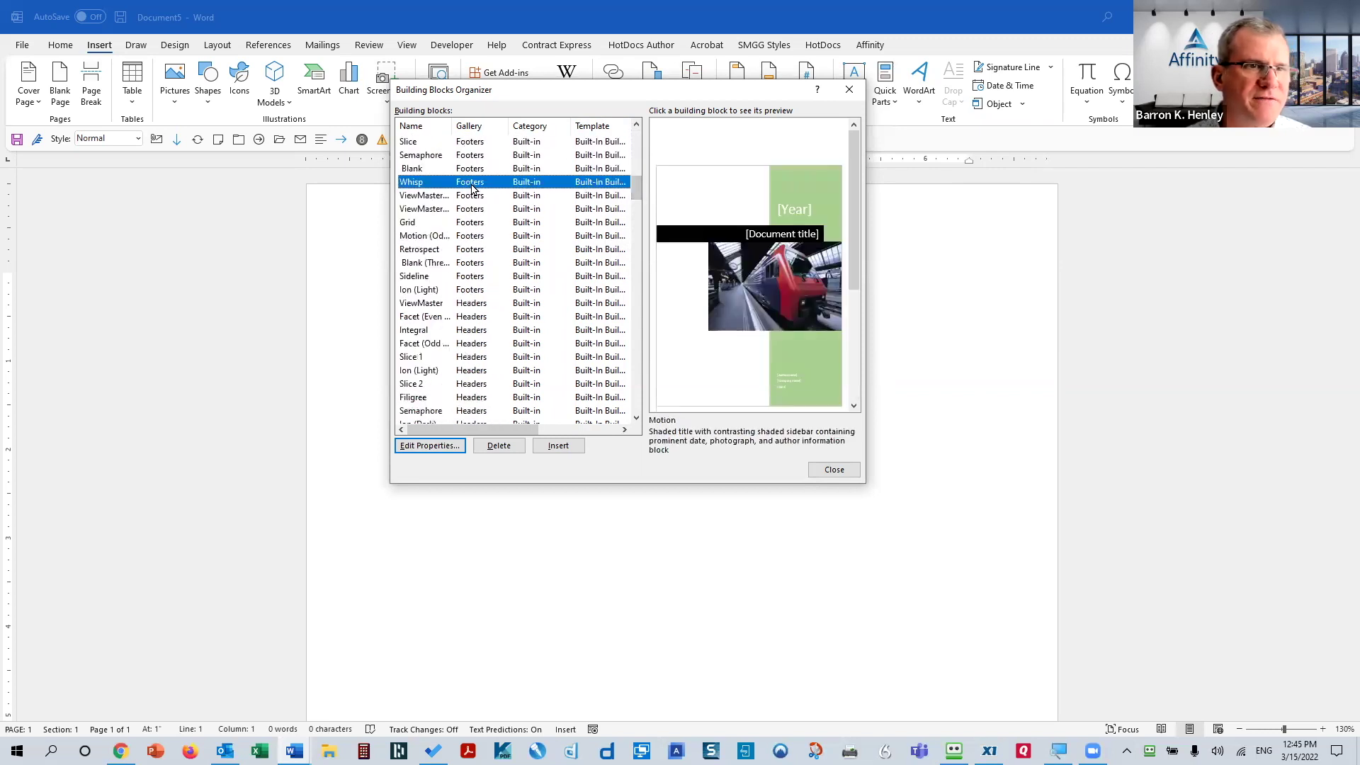
{"action": "left_click", "coordinate": [473, 155]}
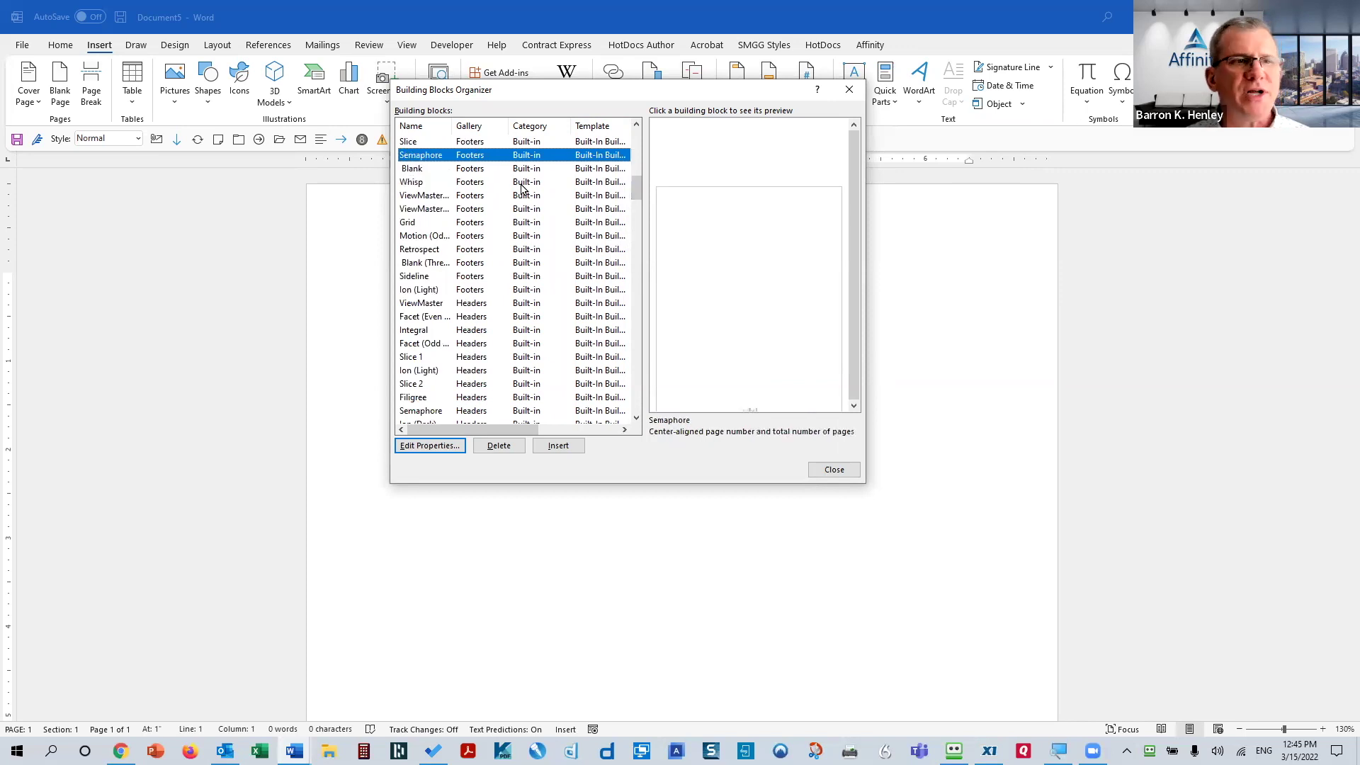
{"action": "scroll", "coordinate": [526, 232], "scroll_direction": "up", "scroll_amount": 3}
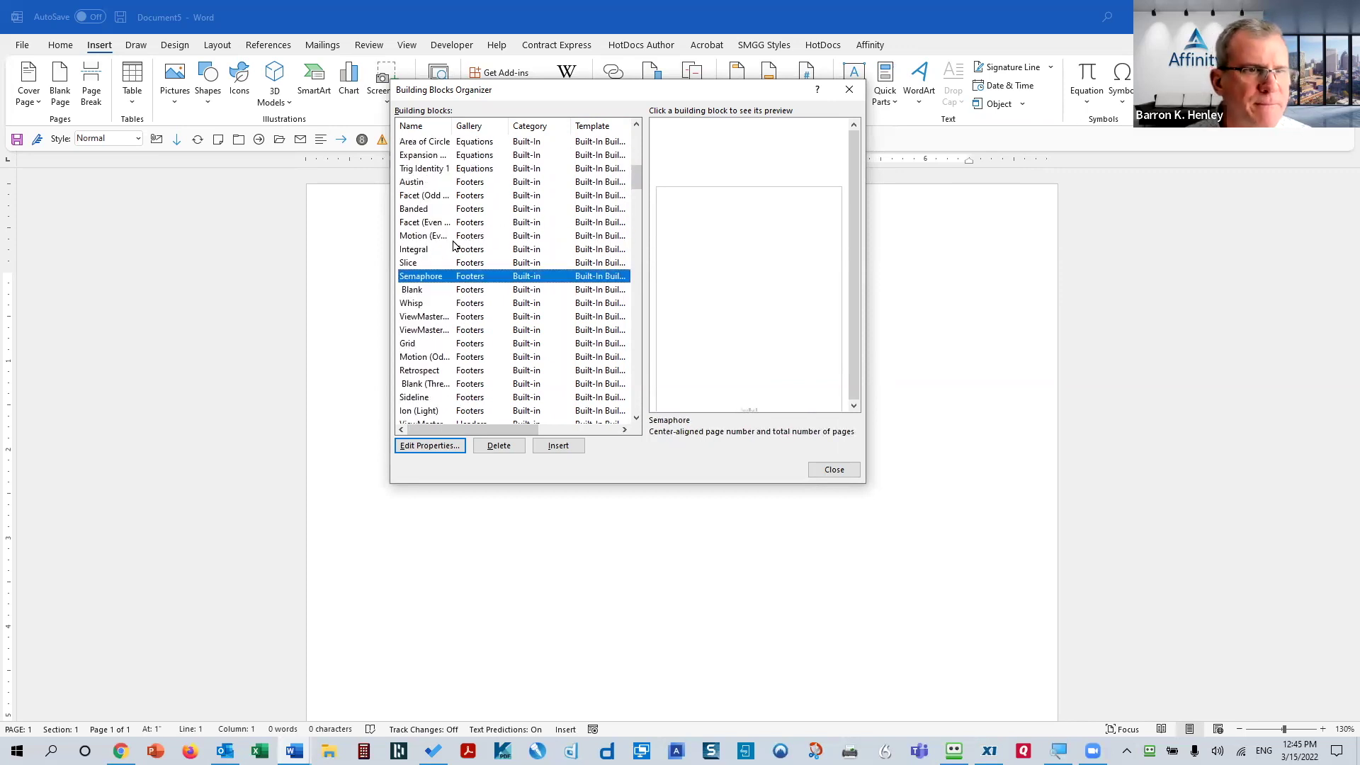
{"action": "left_click", "coordinate": [414, 184]}
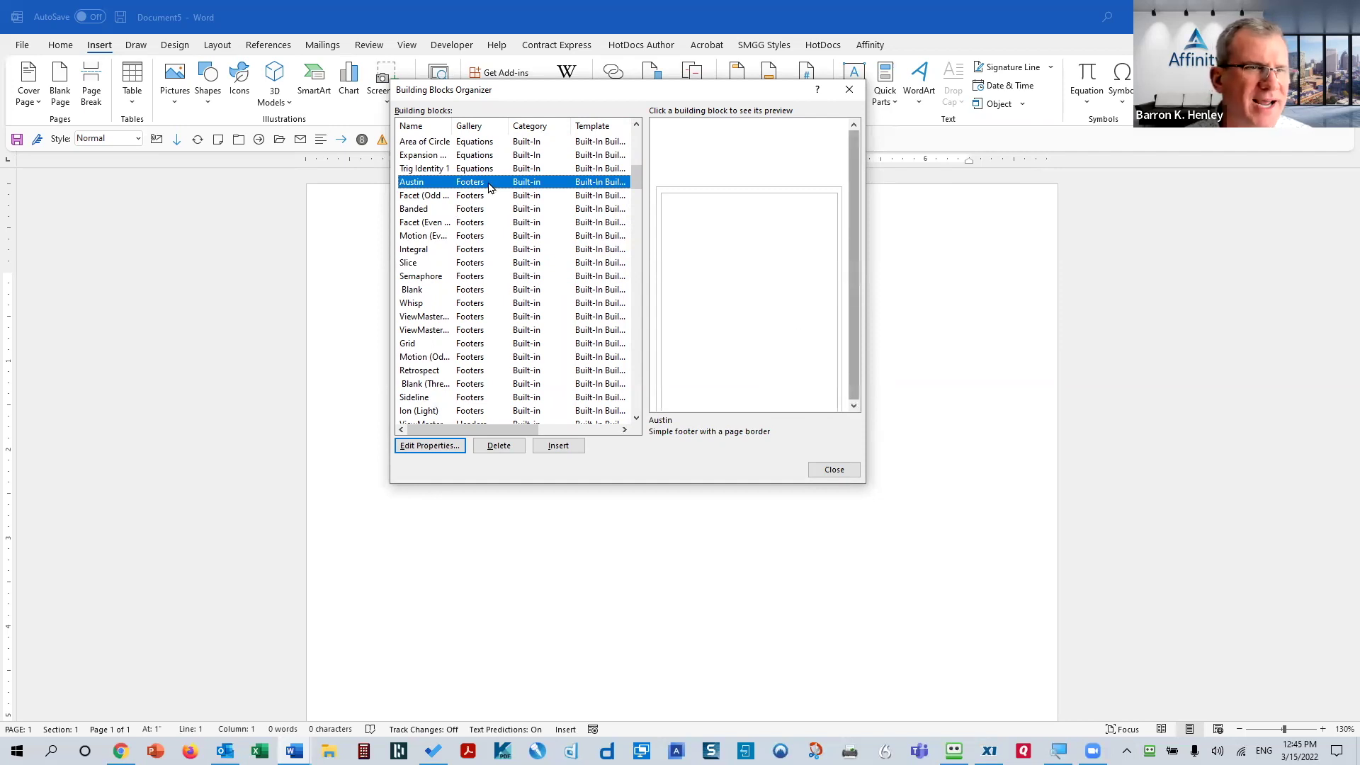
{"action": "left_click", "coordinate": [839, 470]}
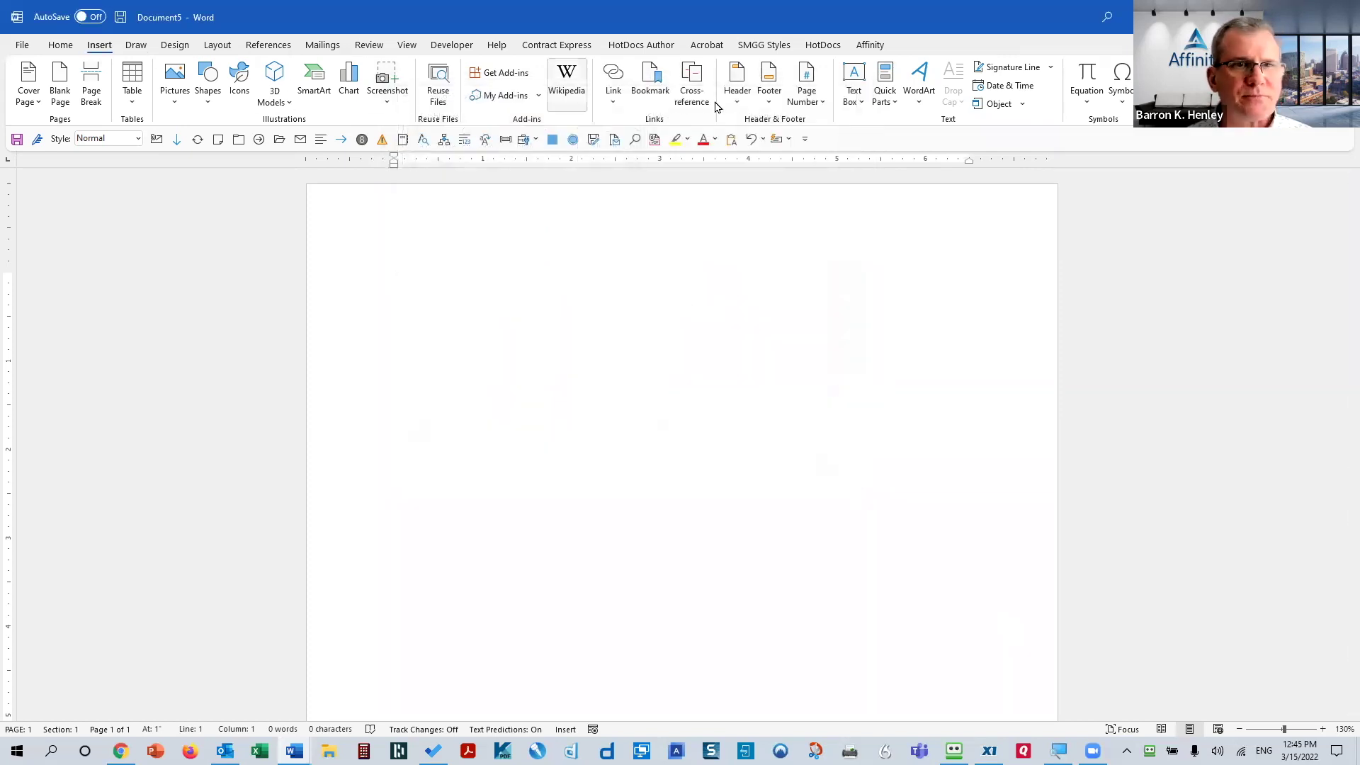
- Add the Austin footer with its page border, then exit header and footer editing
{"action": "left_click", "coordinate": [737, 103]}
{"action": "left_click", "coordinate": [769, 96]}
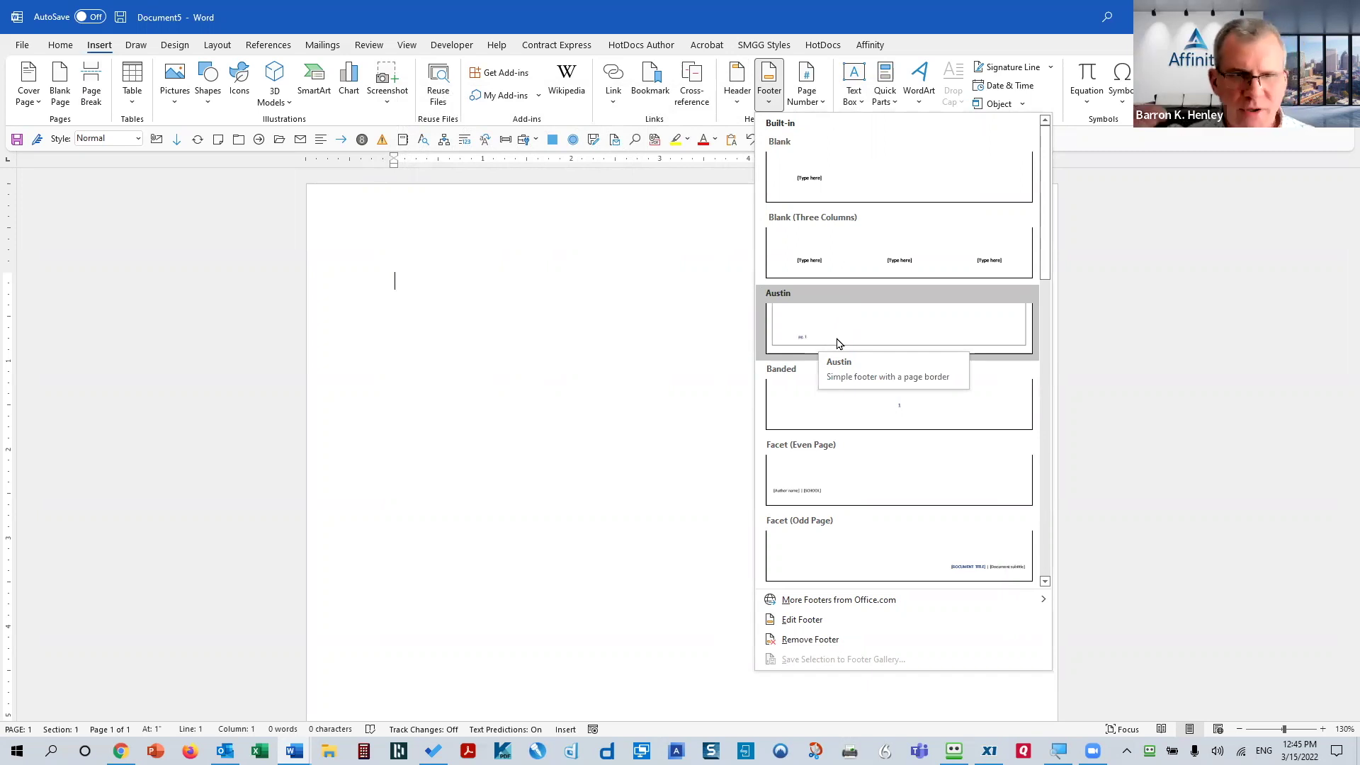
{"action": "left_click", "coordinate": [837, 344]}
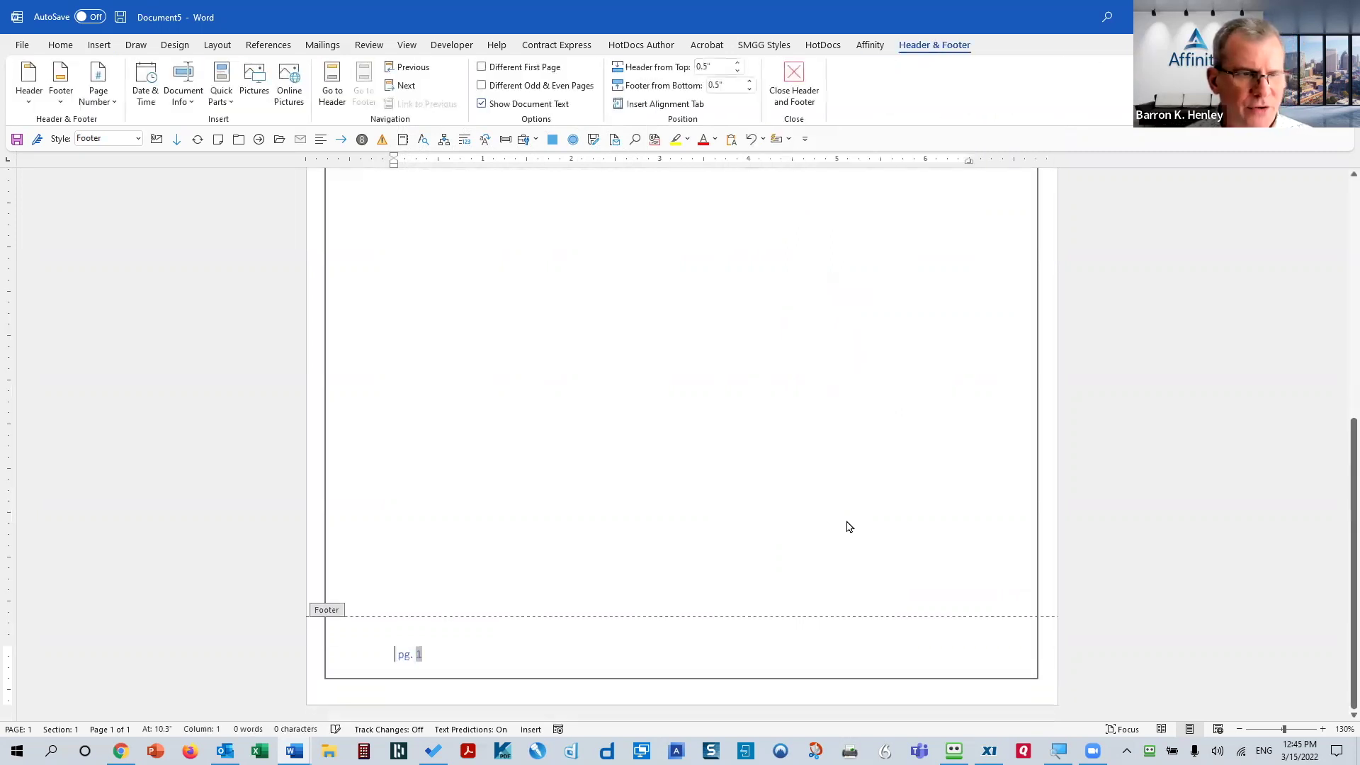
{"action": "scroll", "coordinate": [765, 570], "scroll_direction": "up", "scroll_amount": 5}
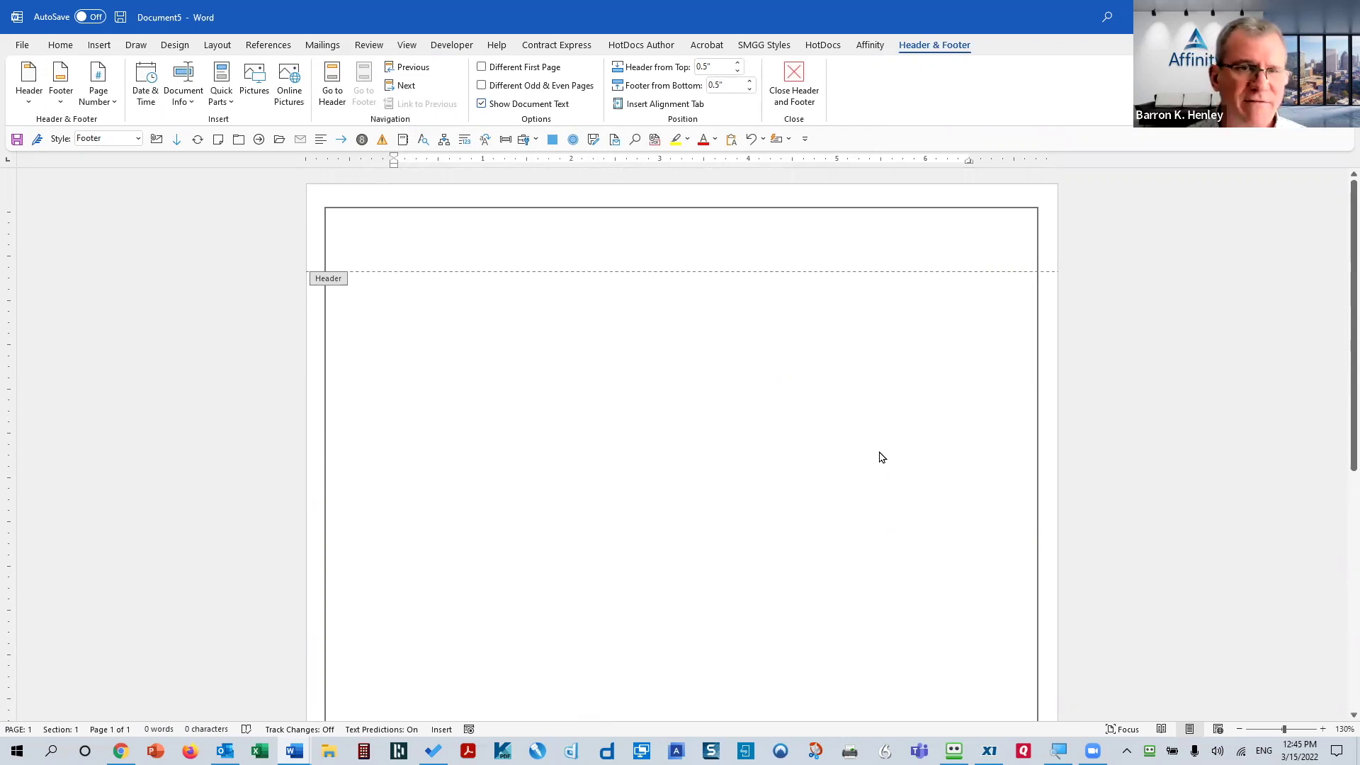
{"action": "left_click", "coordinate": [794, 89]}
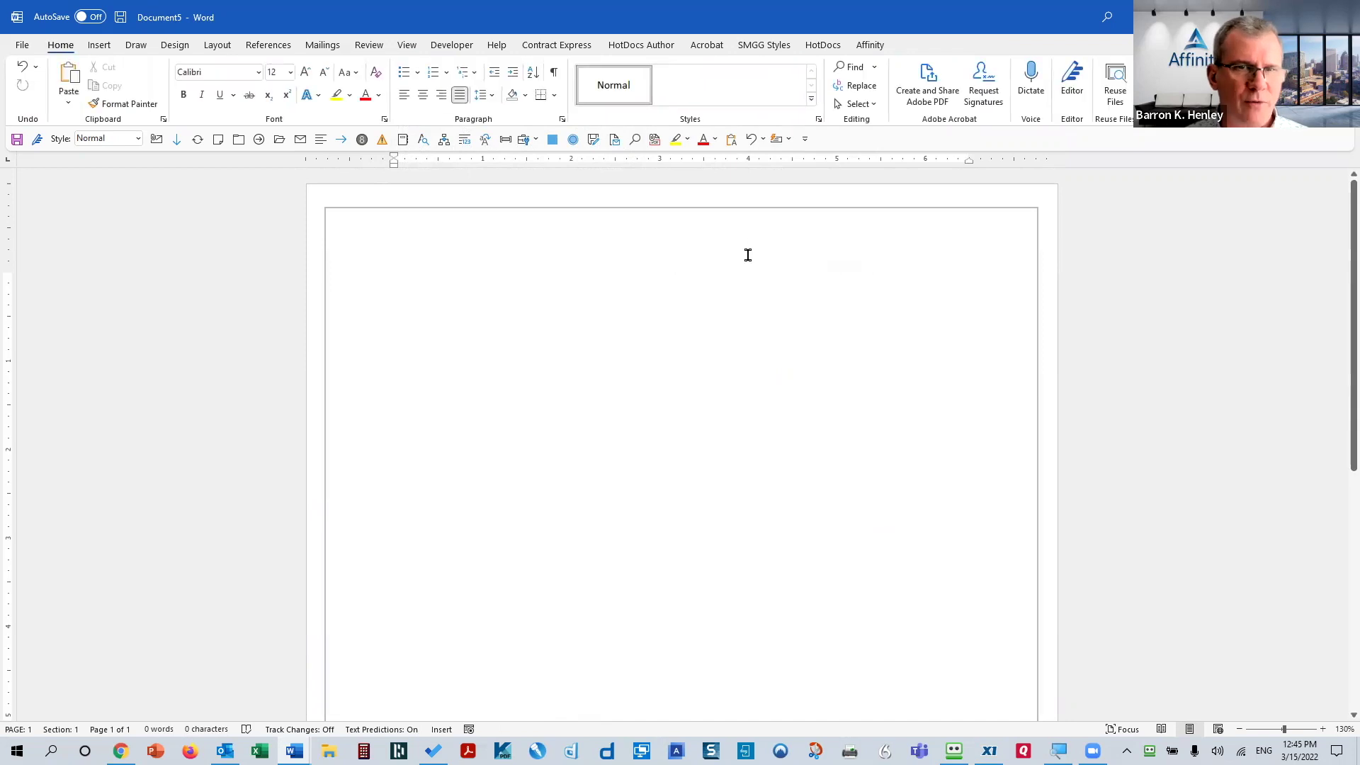
{"action": "left_click", "coordinate": [99, 45]}
{"action": "left_click", "coordinate": [884, 85]}
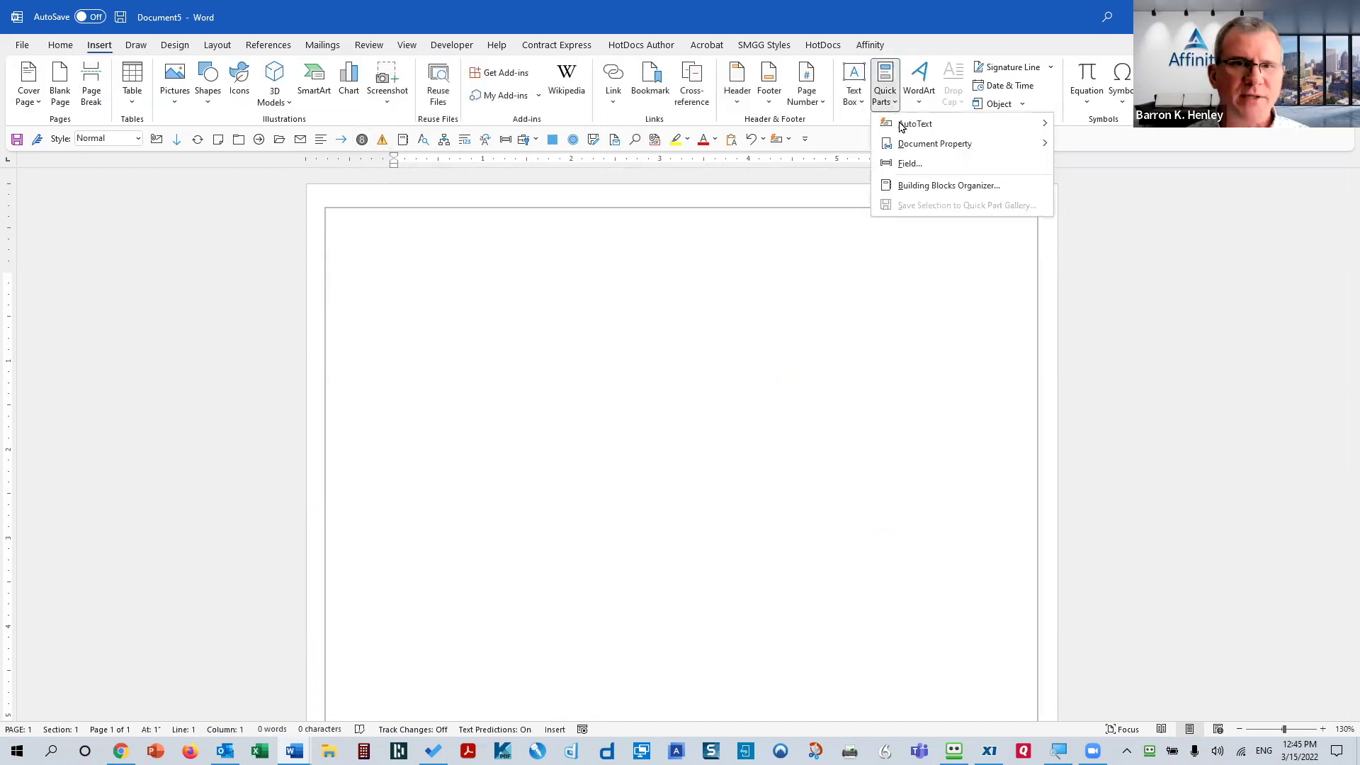
{"action": "left_click", "coordinate": [929, 185]}
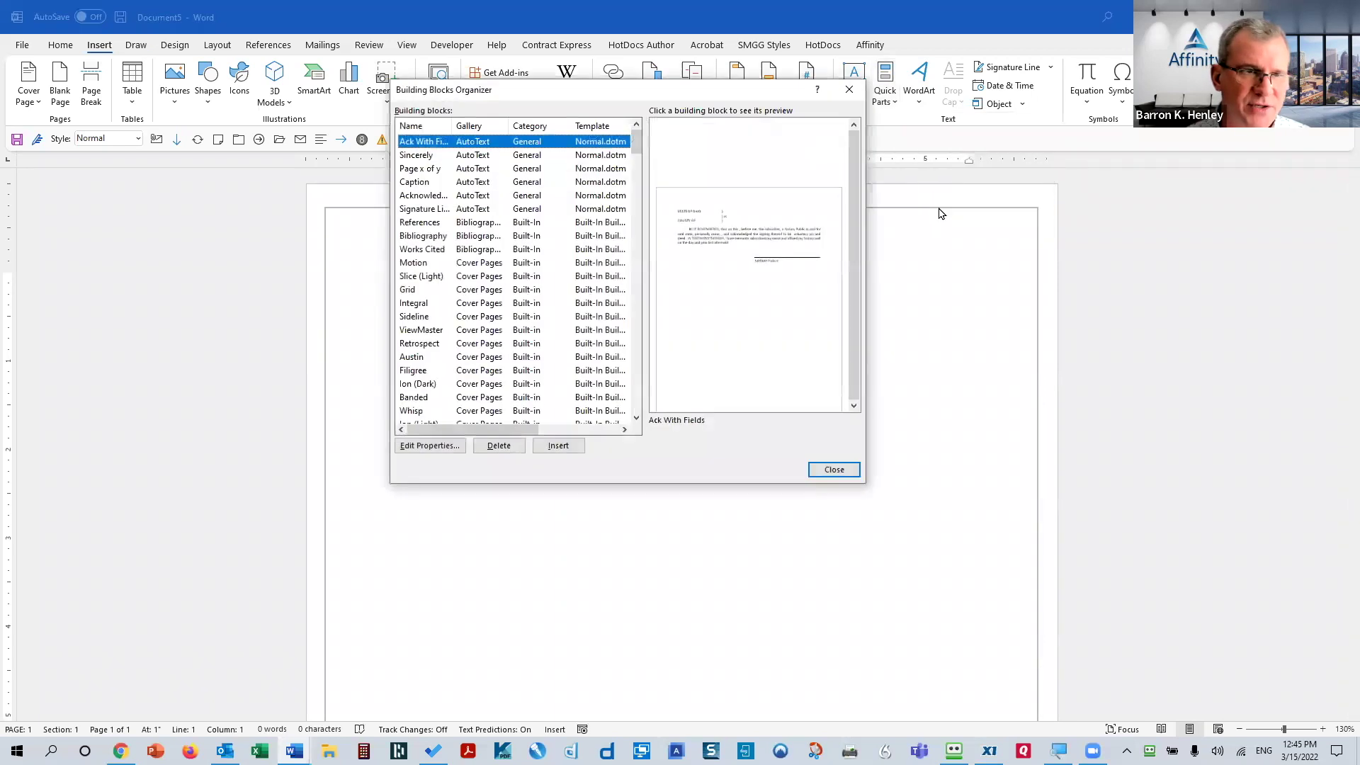
{"action": "scroll", "coordinate": [560, 297], "scroll_direction": "down", "scroll_amount": 6}
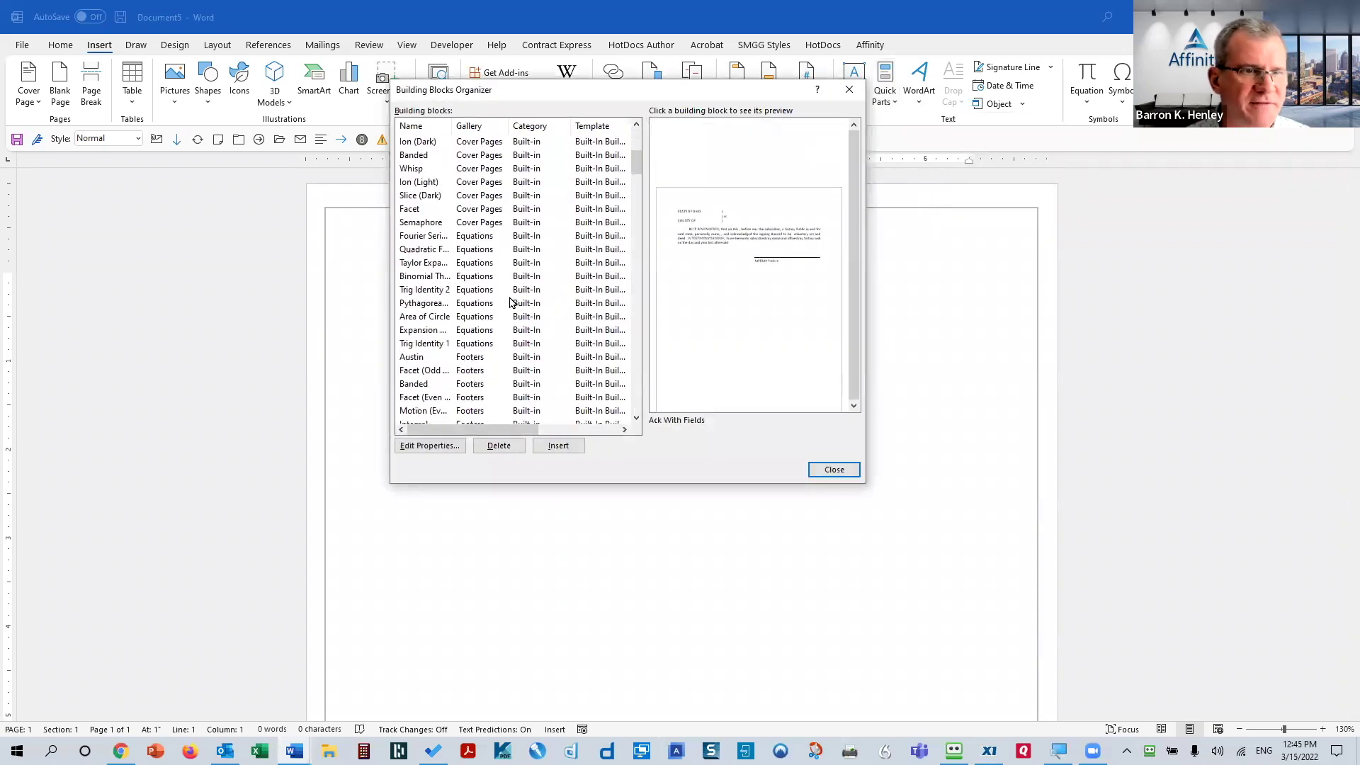
{"action": "scroll", "coordinate": [511, 302], "scroll_direction": "down", "scroll_amount": 1}
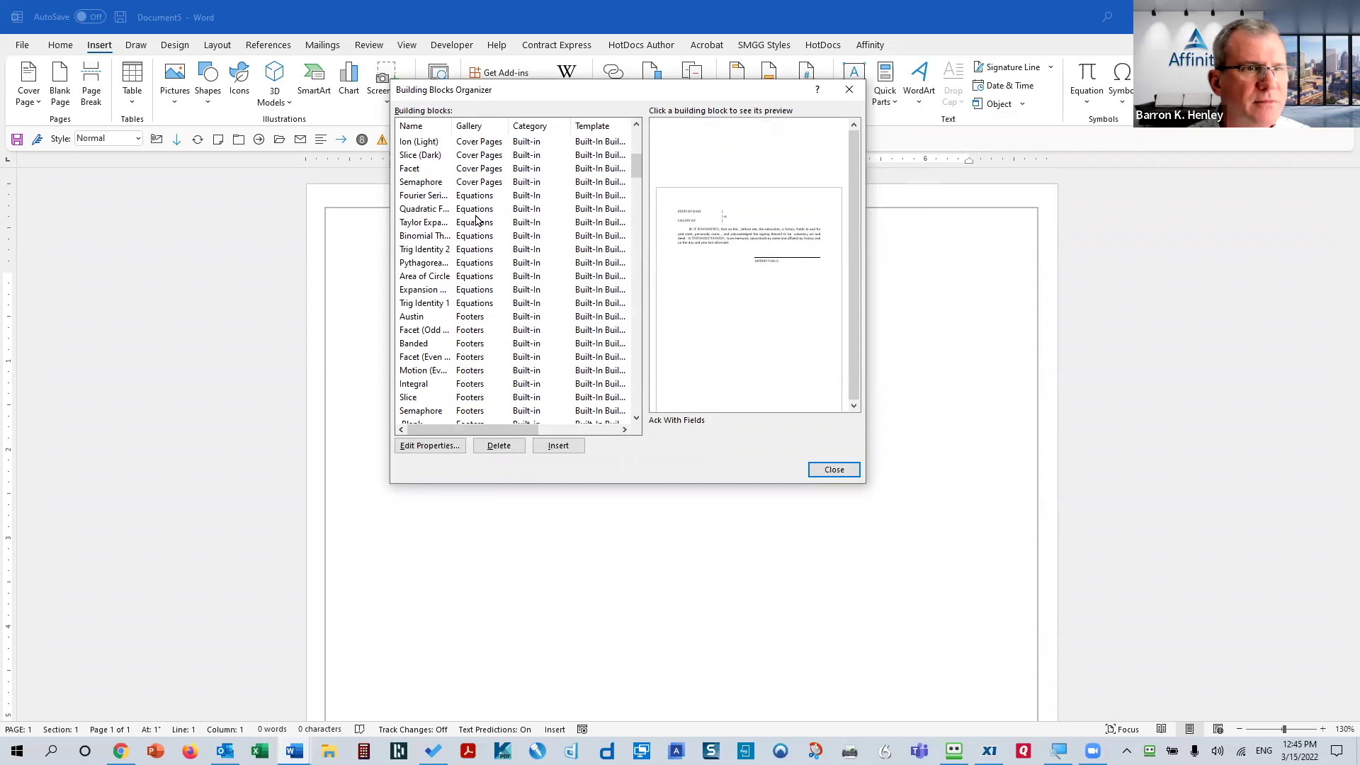
{"action": "left_click", "coordinate": [459, 318]}
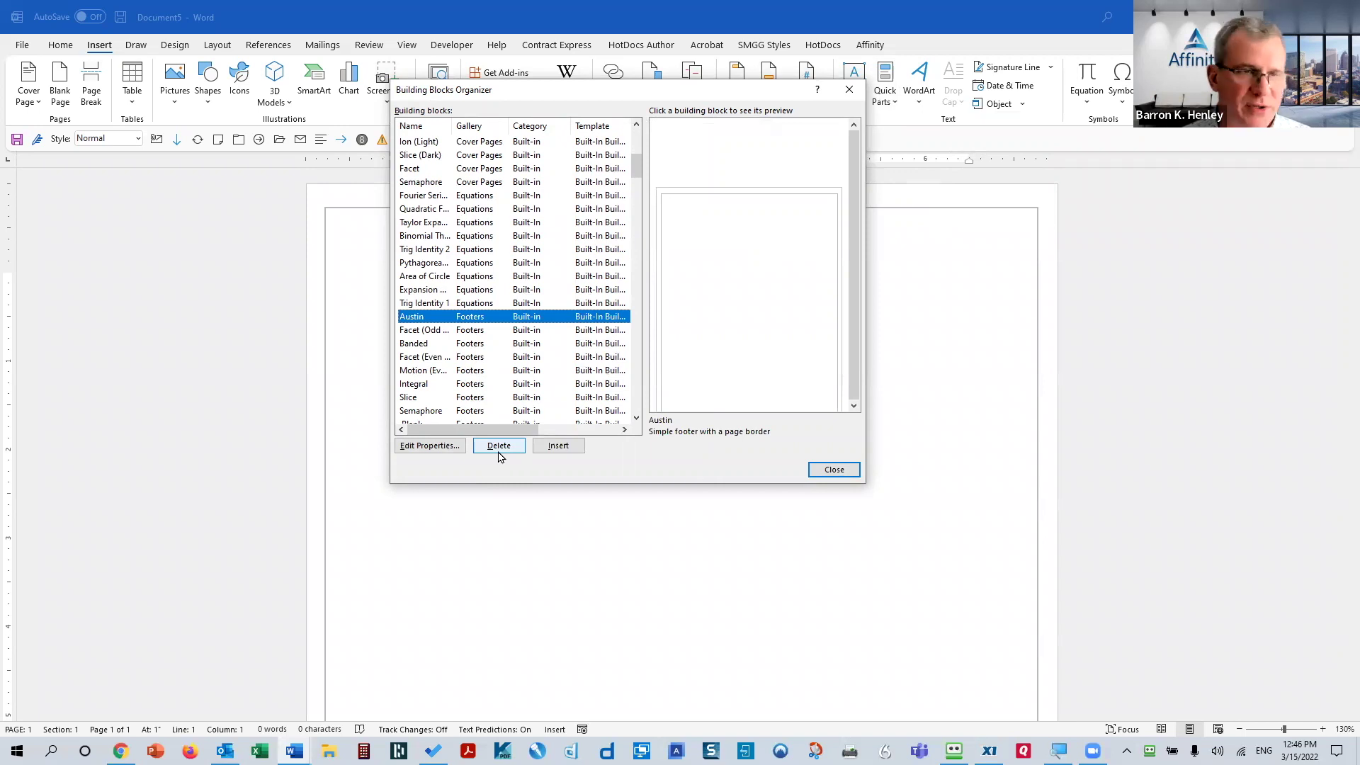
{"action": "left_click", "coordinate": [818, 476]}
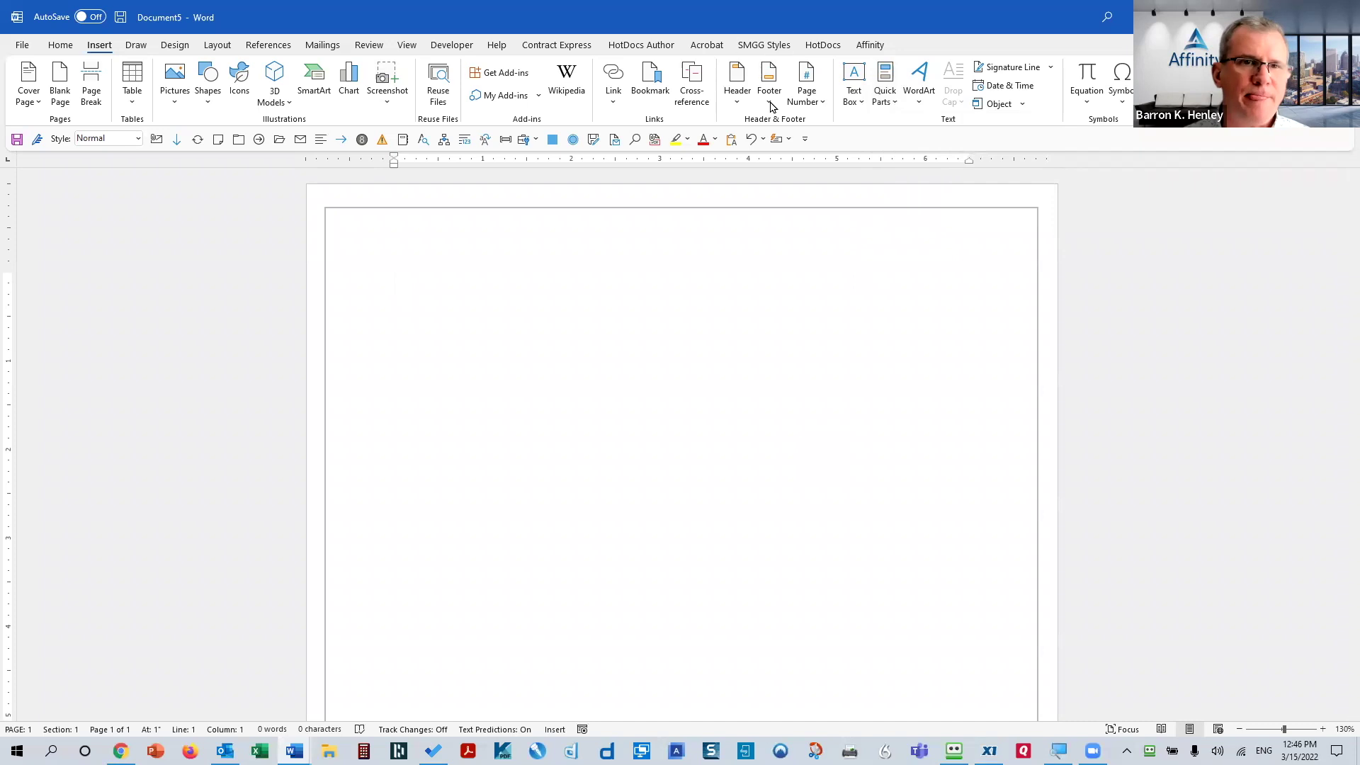
- Insert the Ack With Fields AutoText entry and select the whole notary block through NOTARY PUBLIC
{"action": "left_click", "coordinate": [779, 139]}
{"action": "left_click", "coordinate": [792, 213]}
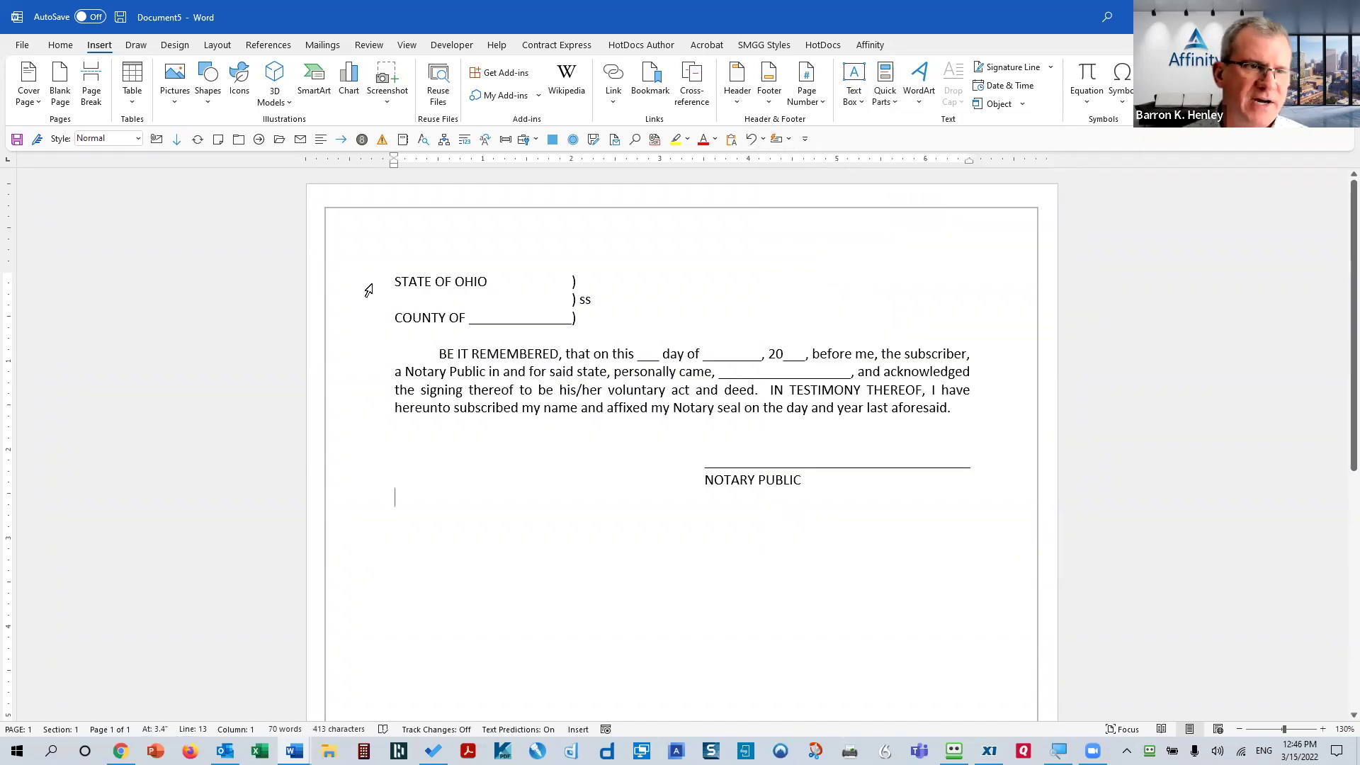
{"action": "left_click_drag", "start_coordinate": [366, 288], "coordinate": [377, 481]}
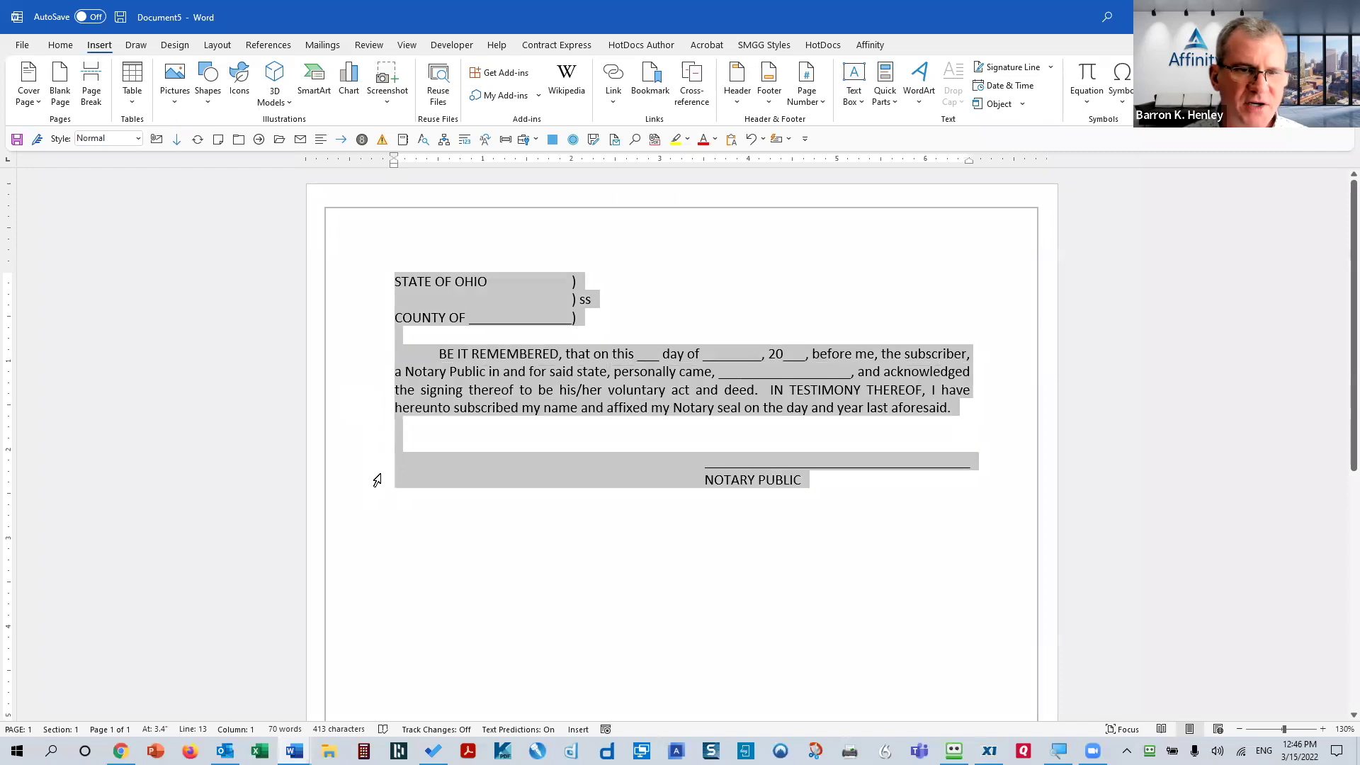
{"action": "left_click", "coordinate": [886, 99]}
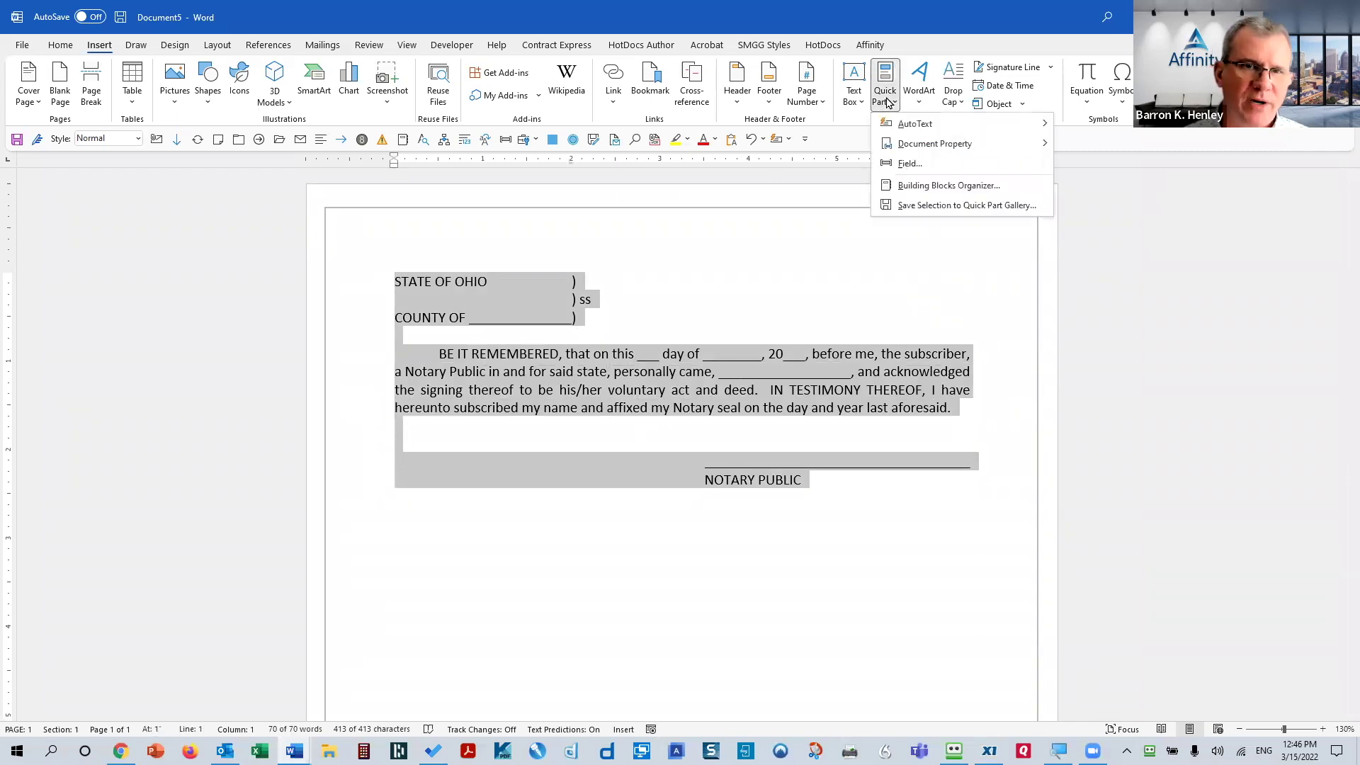
- Save the selected notary block as Quick Part 'Acknowledgment 2' and check it appears in the gallery
{"action": "left_click", "coordinate": [948, 206]}
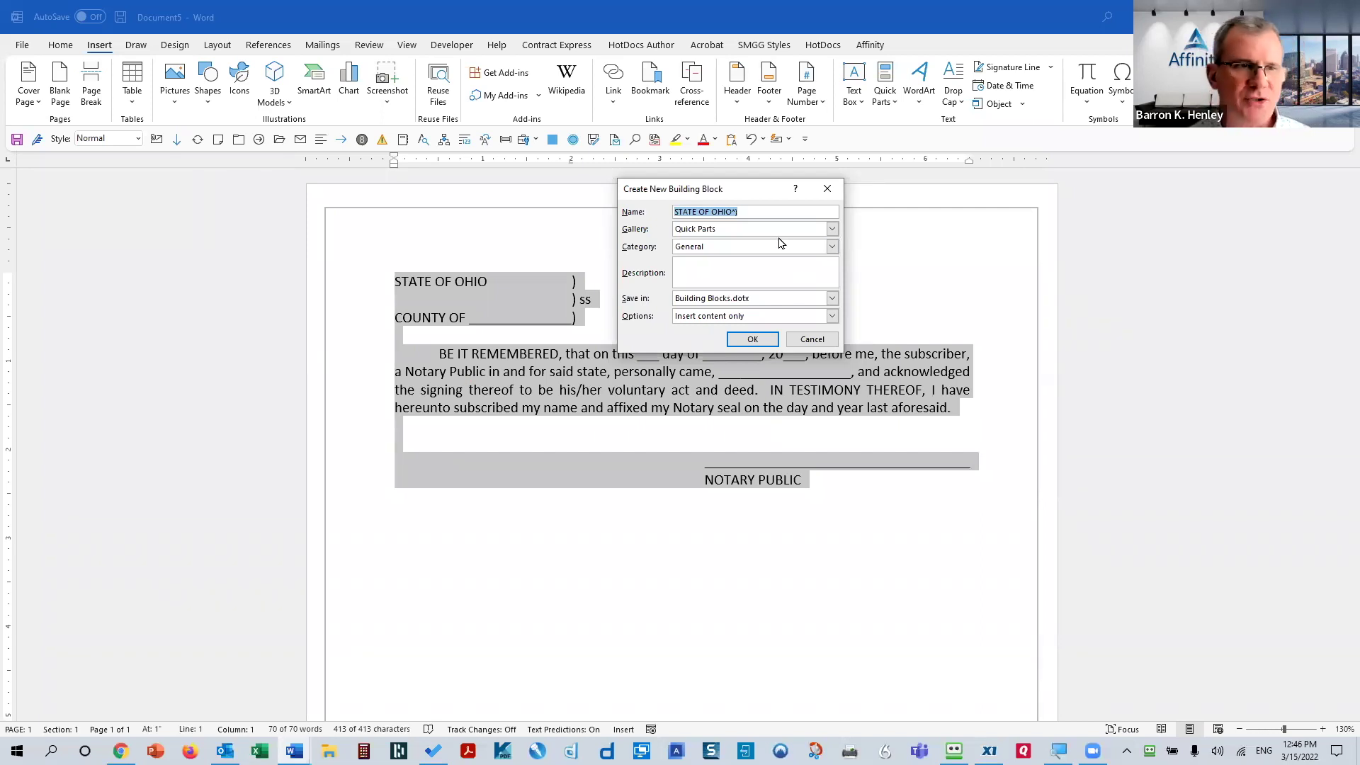
{"action": "type", "text": "Acknow"}
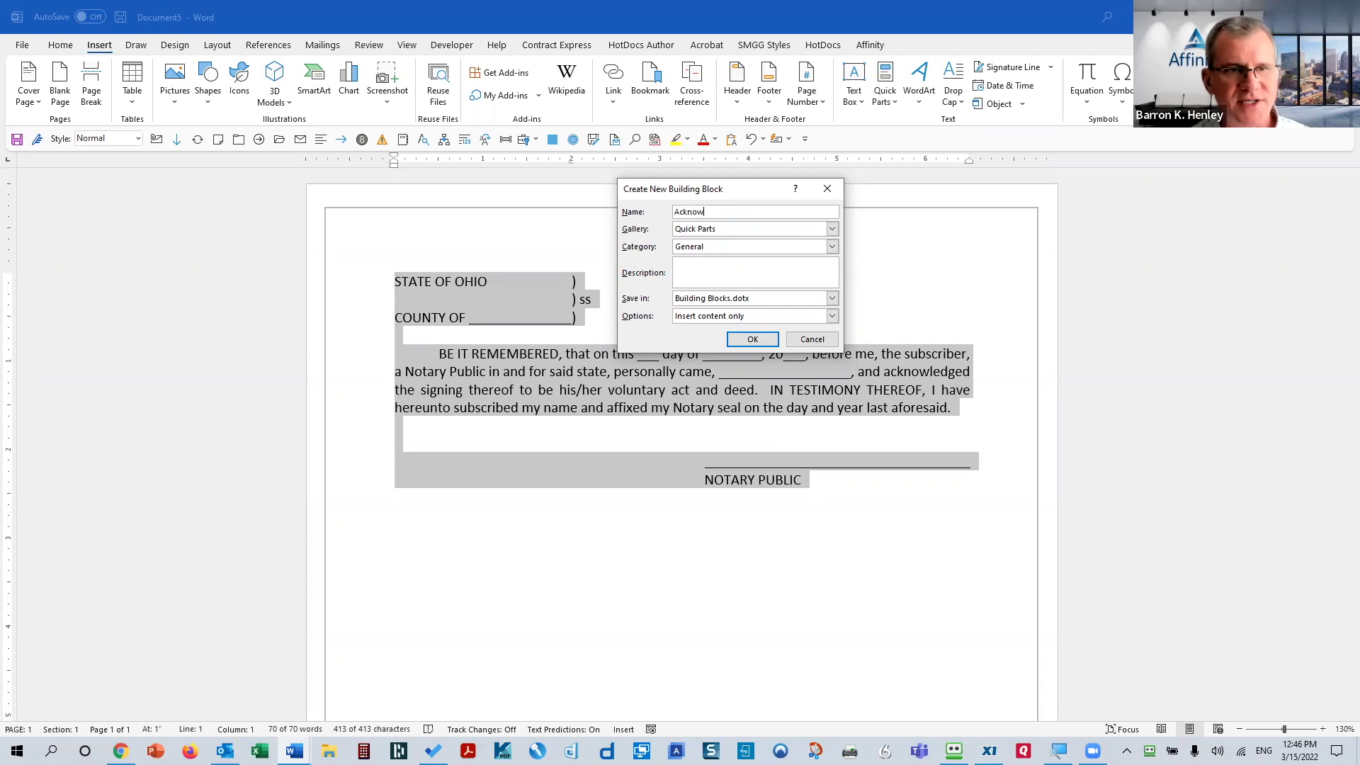
{"action": "type", "text": "dgment 2"}
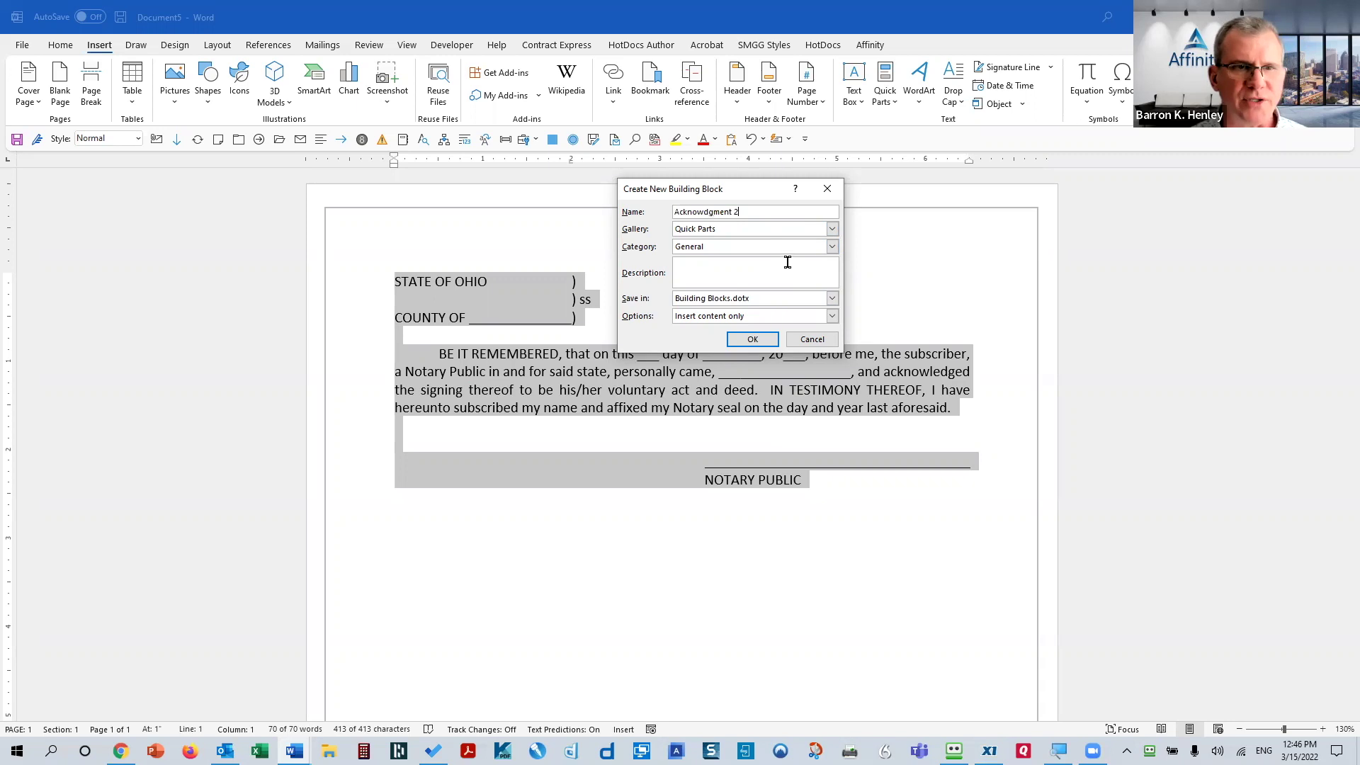
{"action": "left_click", "coordinate": [712, 211]}
{"action": "type", "text": "le"}
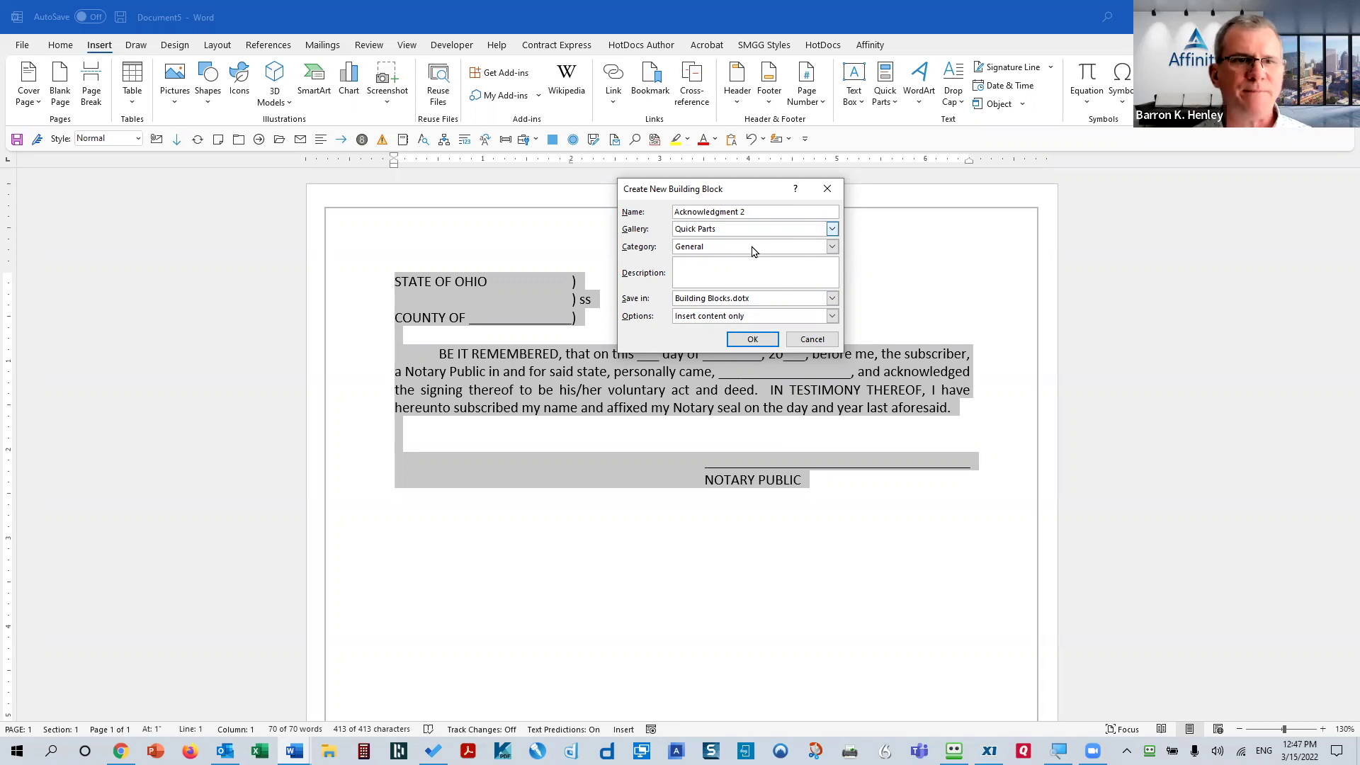
{"action": "left_click", "coordinate": [752, 340]}
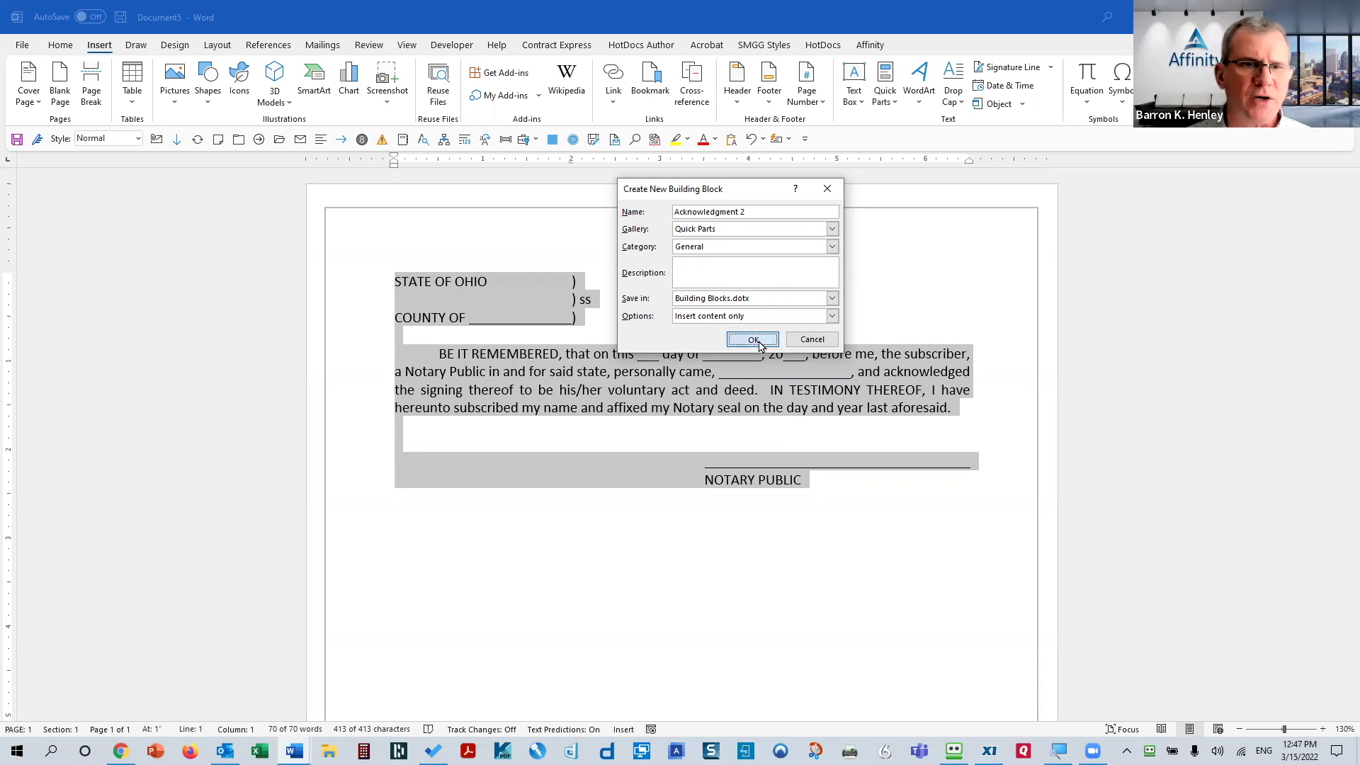
{"action": "left_click", "coordinate": [897, 103]}
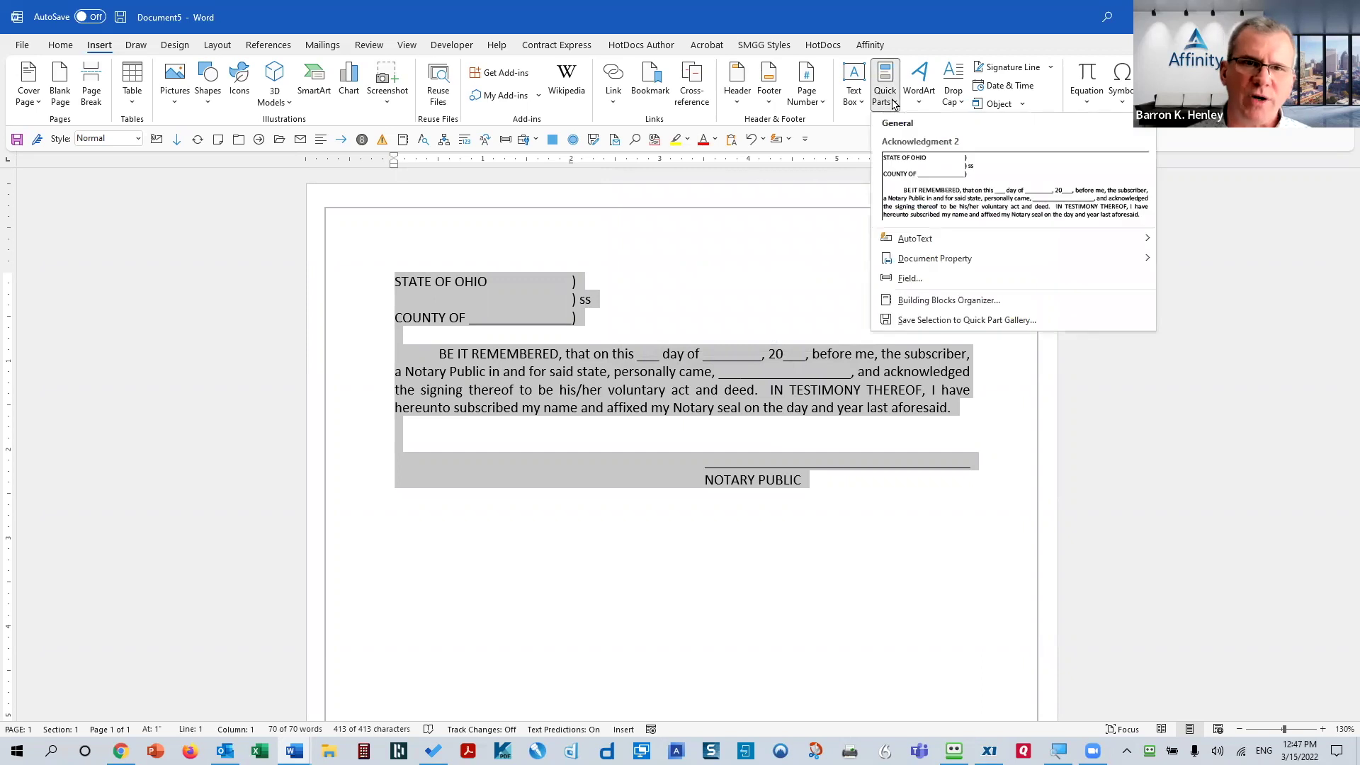
- Insert Acknowledgment 2, delete it, then reinsert it by typing 'Ackn' and accepting AutoComplete
{"action": "left_click", "coordinate": [952, 191]}
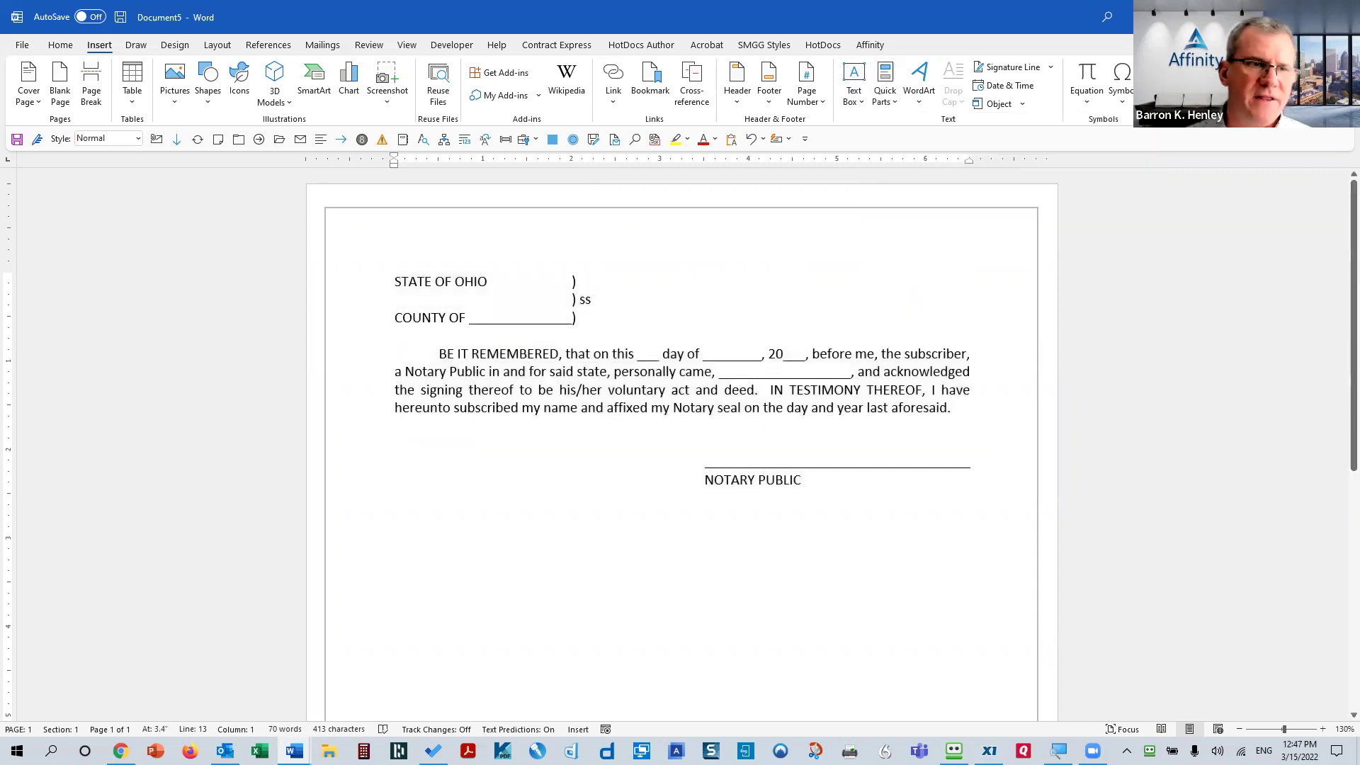
{"action": "triple_click", "coordinate": [345, 269]}
{"action": "key", "text": "Delete"}
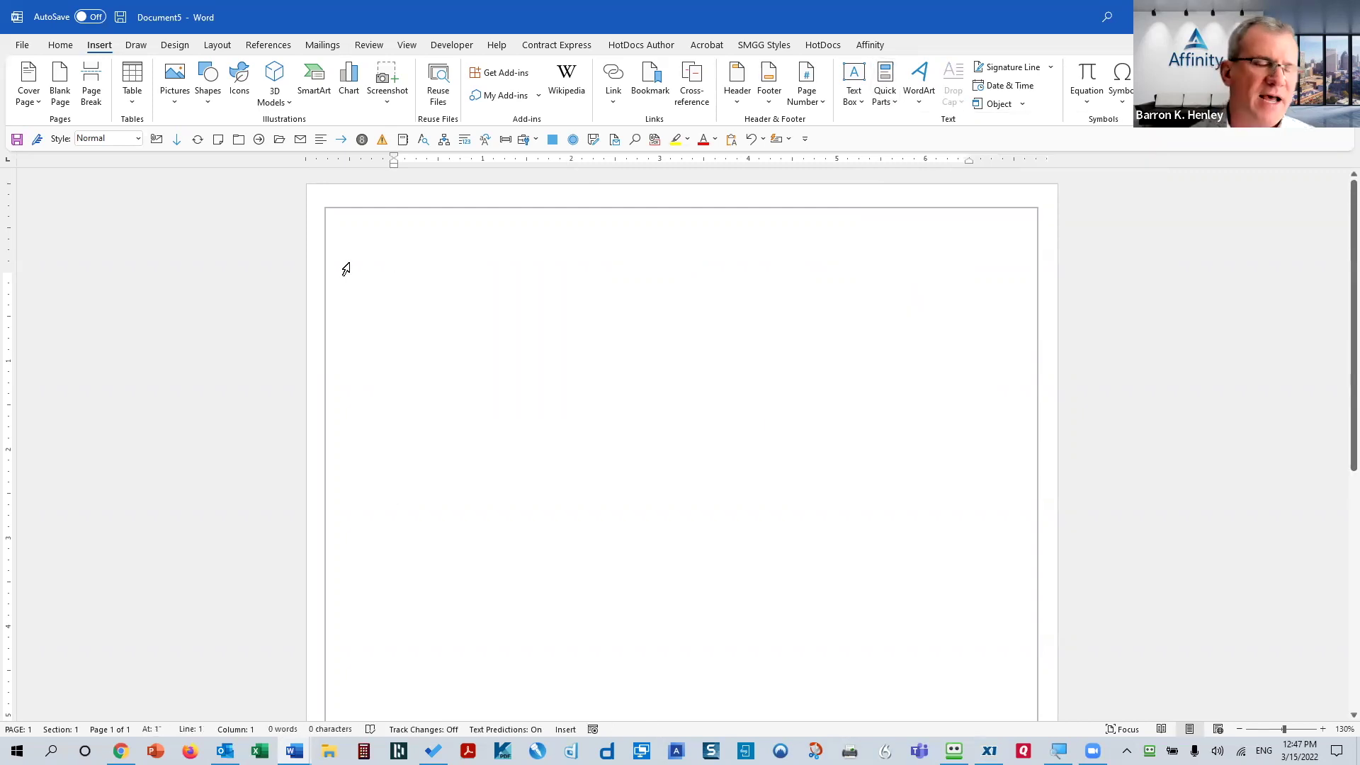
{"action": "type", "text": "Ackn"}
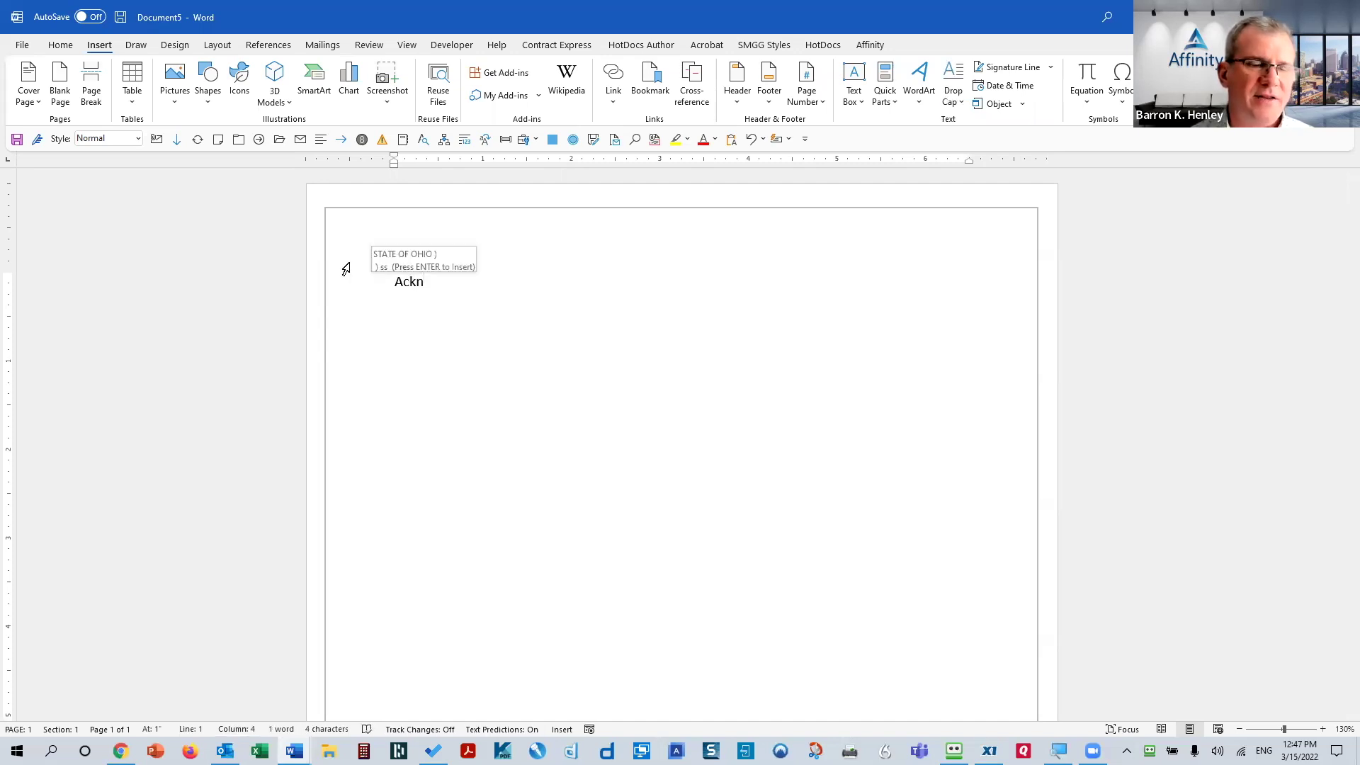
{"action": "key", "text": "Return"}
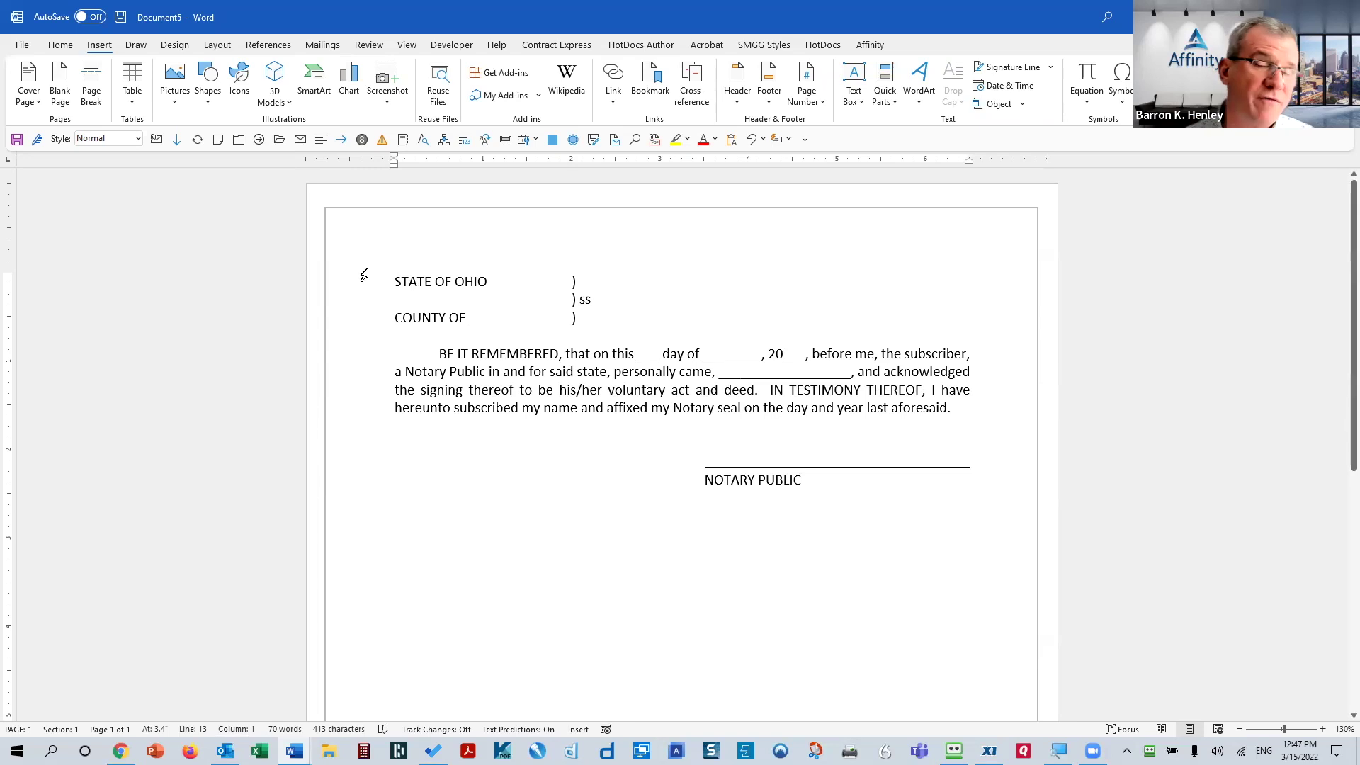
{"action": "left_click", "coordinate": [895, 105]}
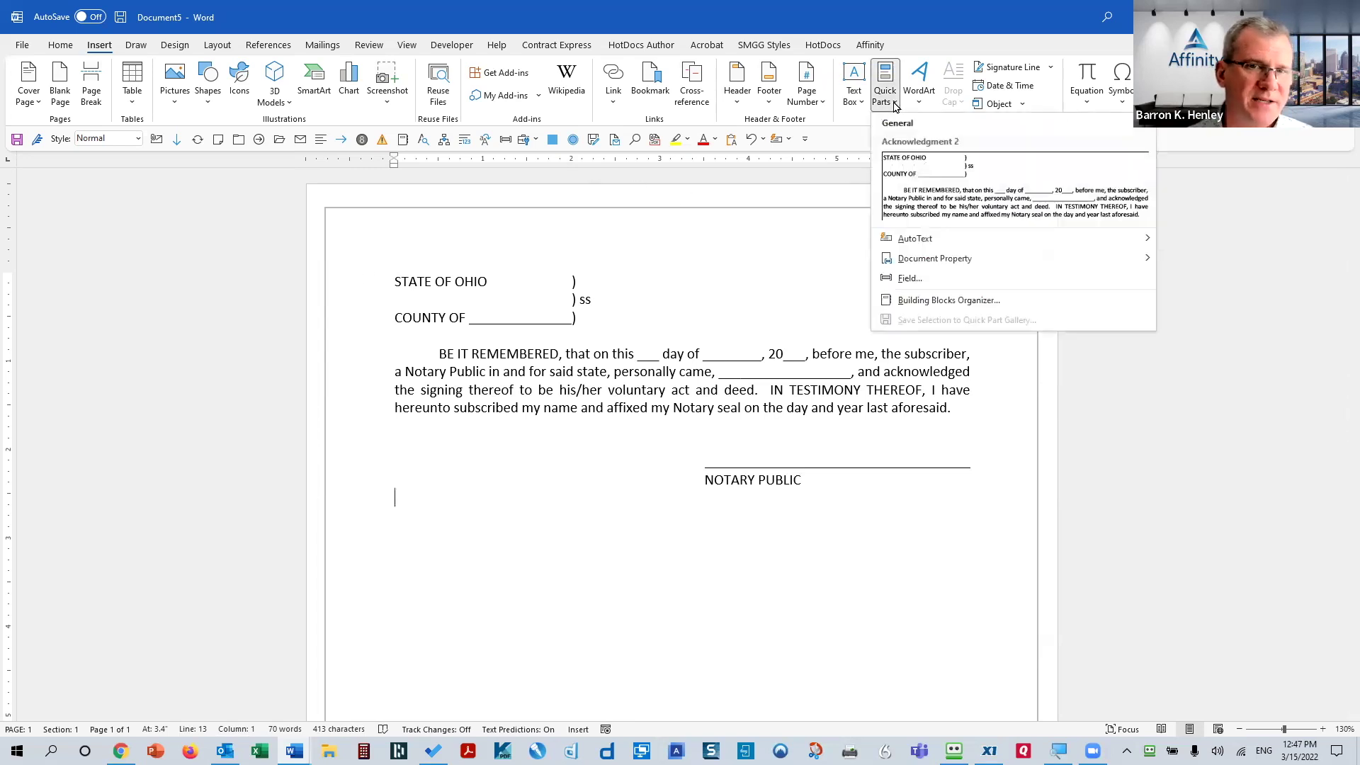
{"action": "left_click", "coordinate": [917, 301]}
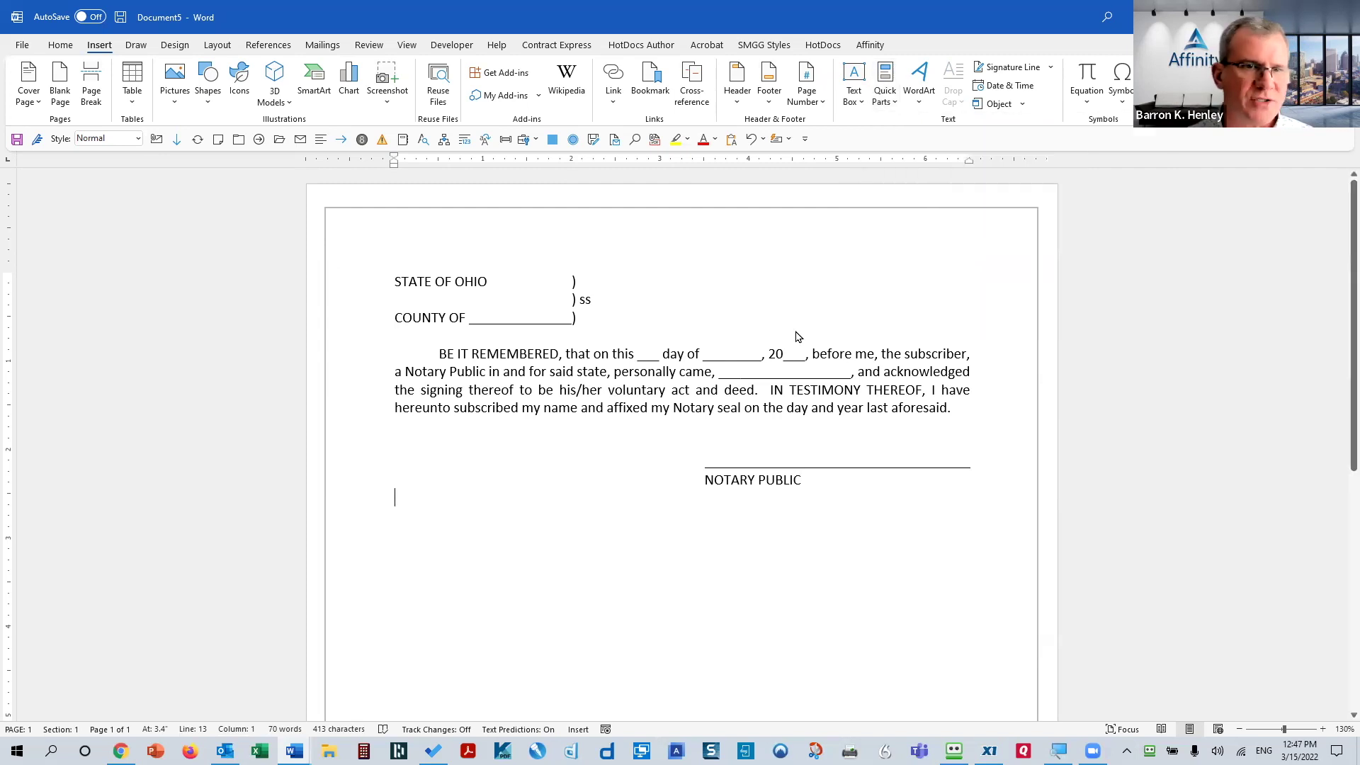
{"action": "left_click", "coordinate": [420, 132]}
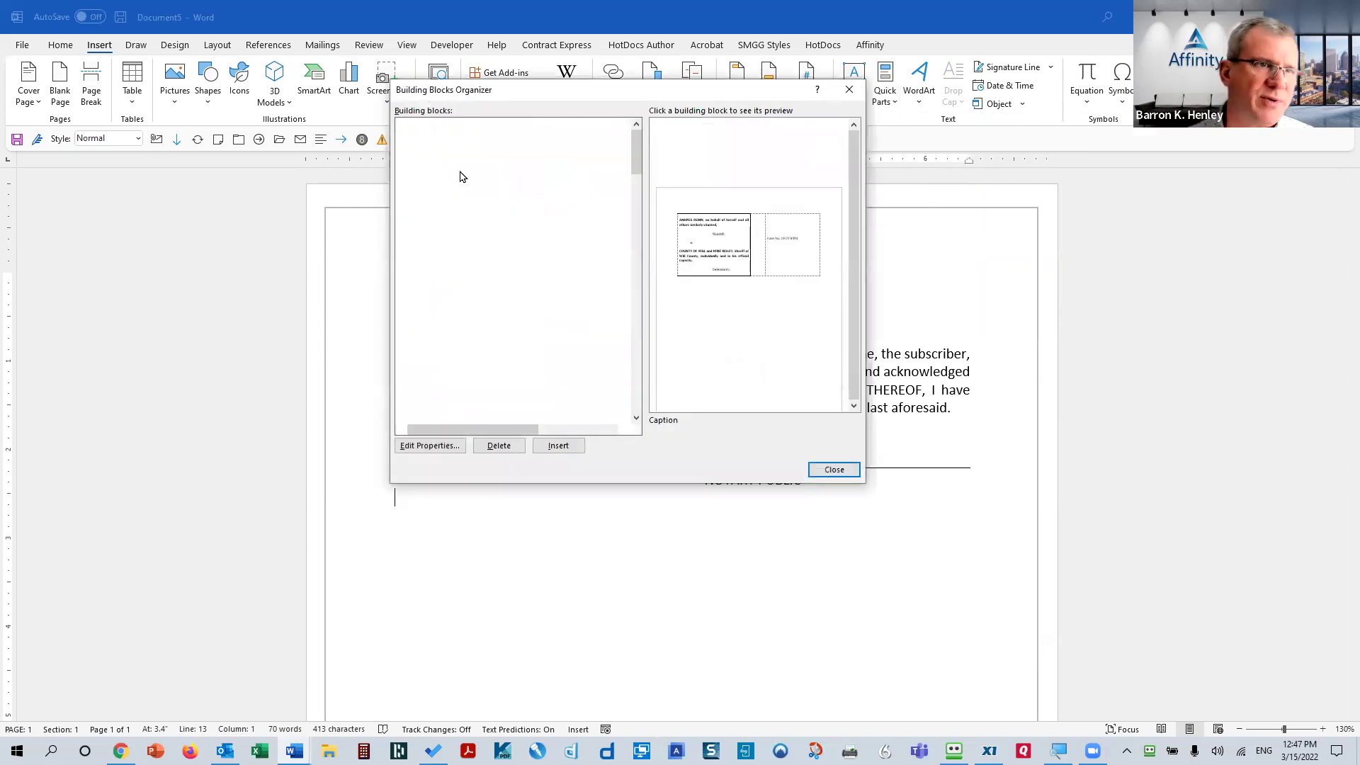
{"action": "scroll", "coordinate": [456, 321], "scroll_direction": "down", "scroll_amount": 1}
{"action": "left_click_drag", "start_coordinate": [452, 126], "coordinate": [494, 128]}
{"action": "left_click", "coordinate": [452, 344]}
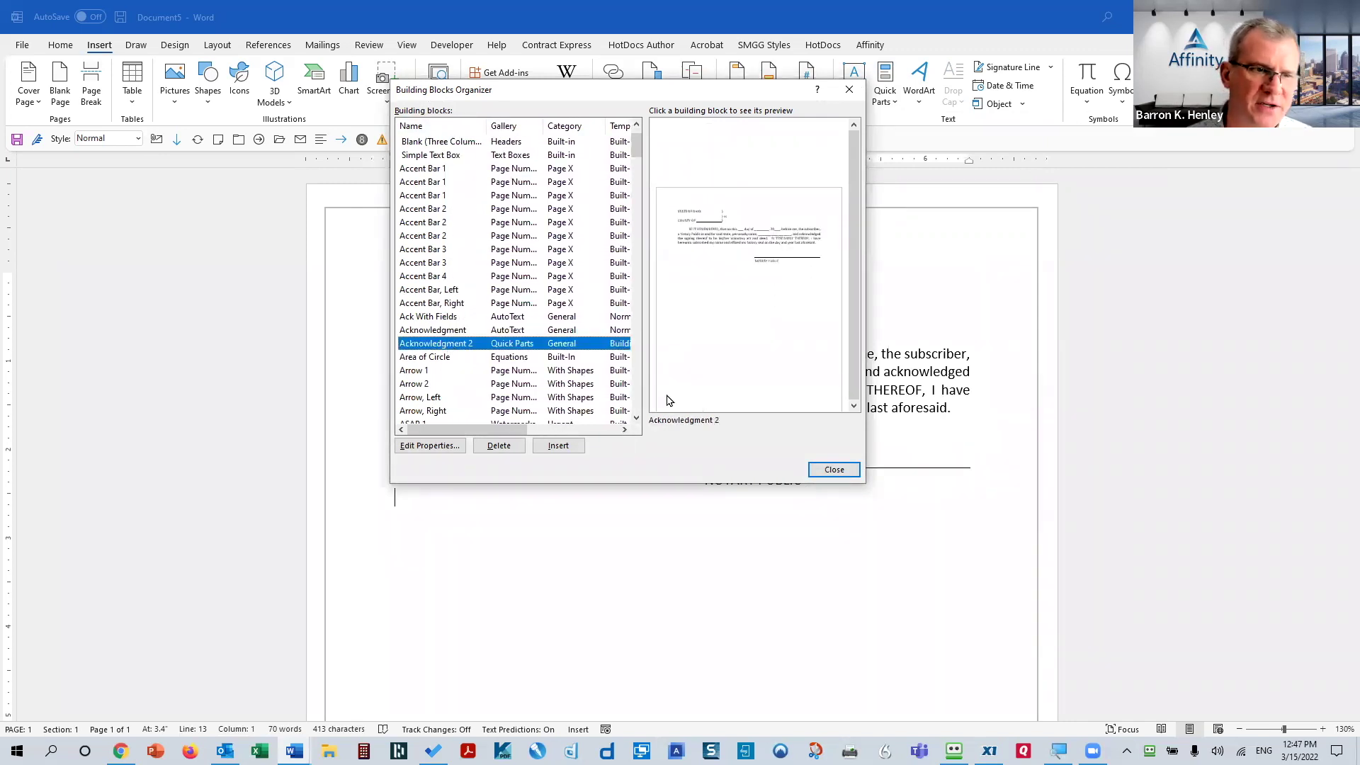
{"action": "left_click", "coordinate": [496, 447]}
{"action": "left_click", "coordinate": [655, 416]}
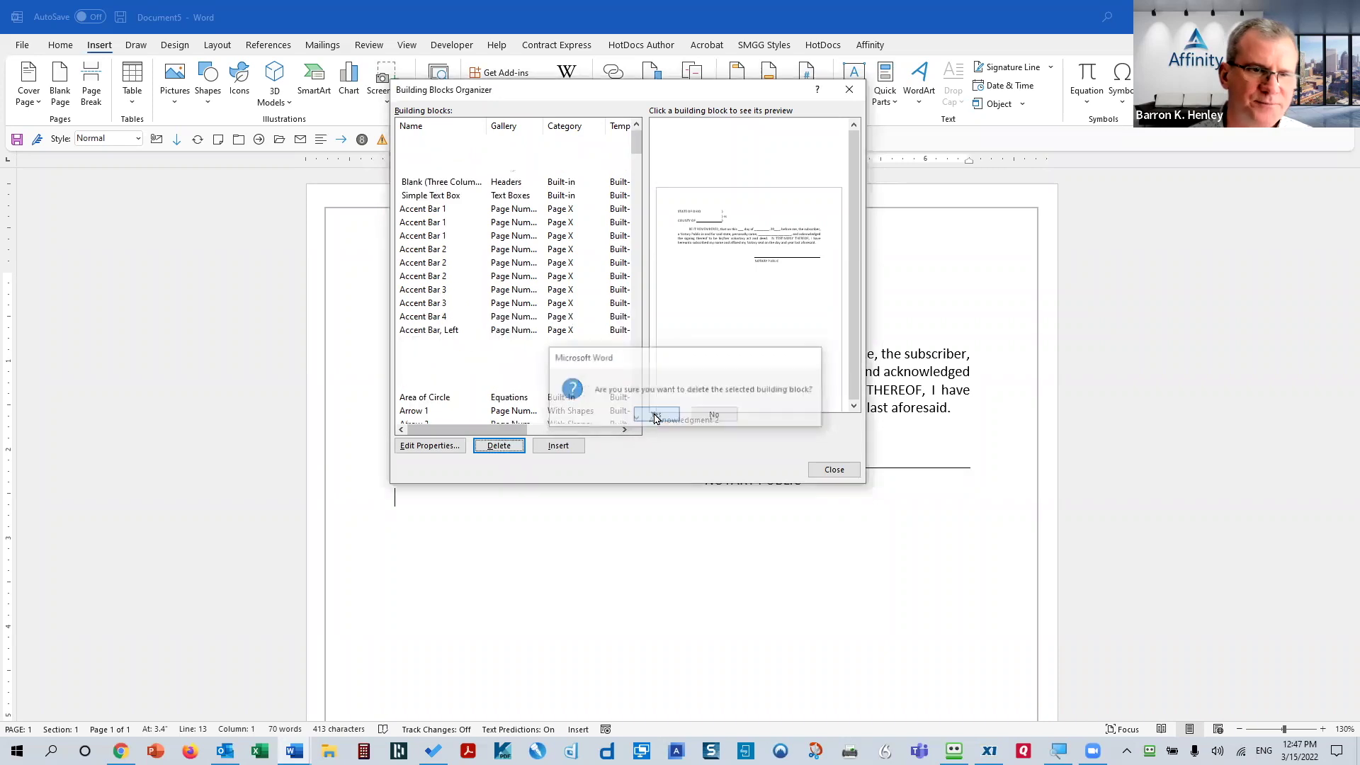
{"action": "left_click", "coordinate": [833, 470]}
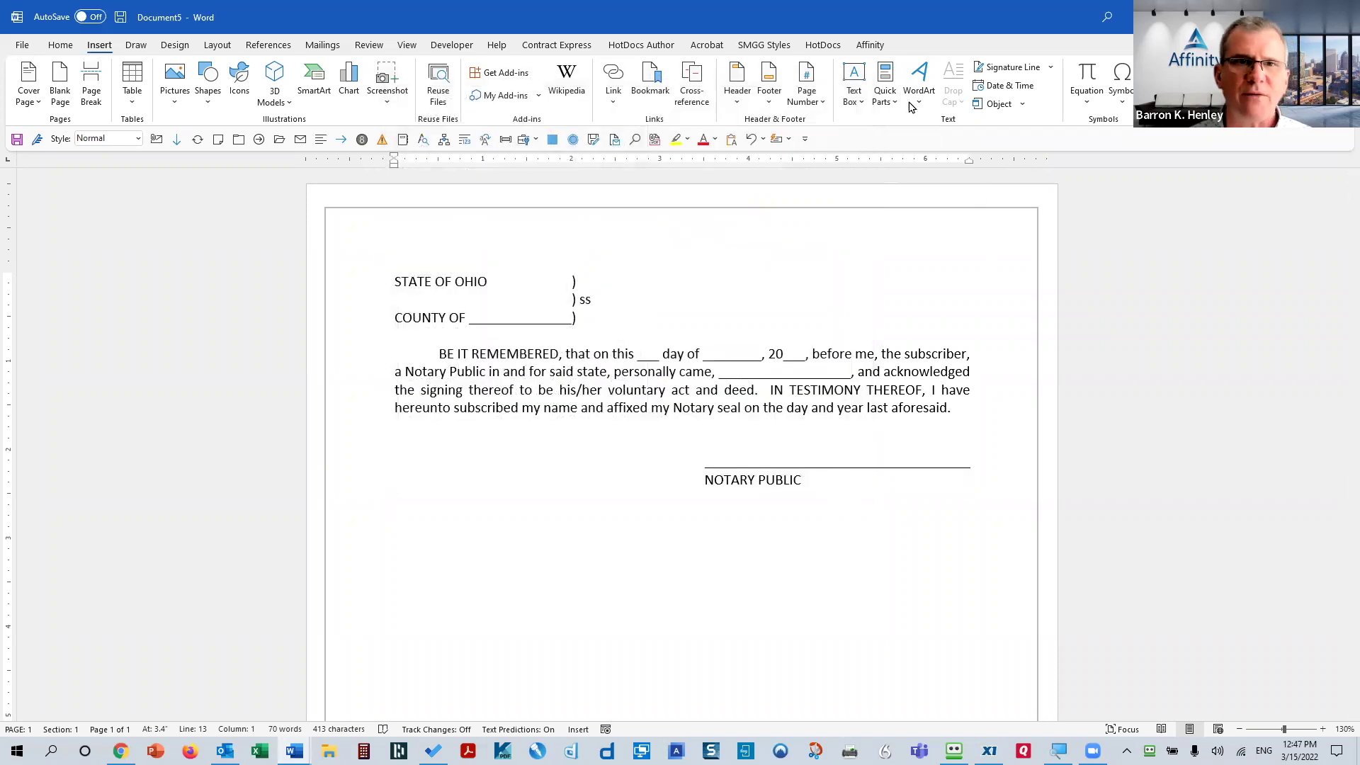
{"action": "left_click", "coordinate": [888, 99]}
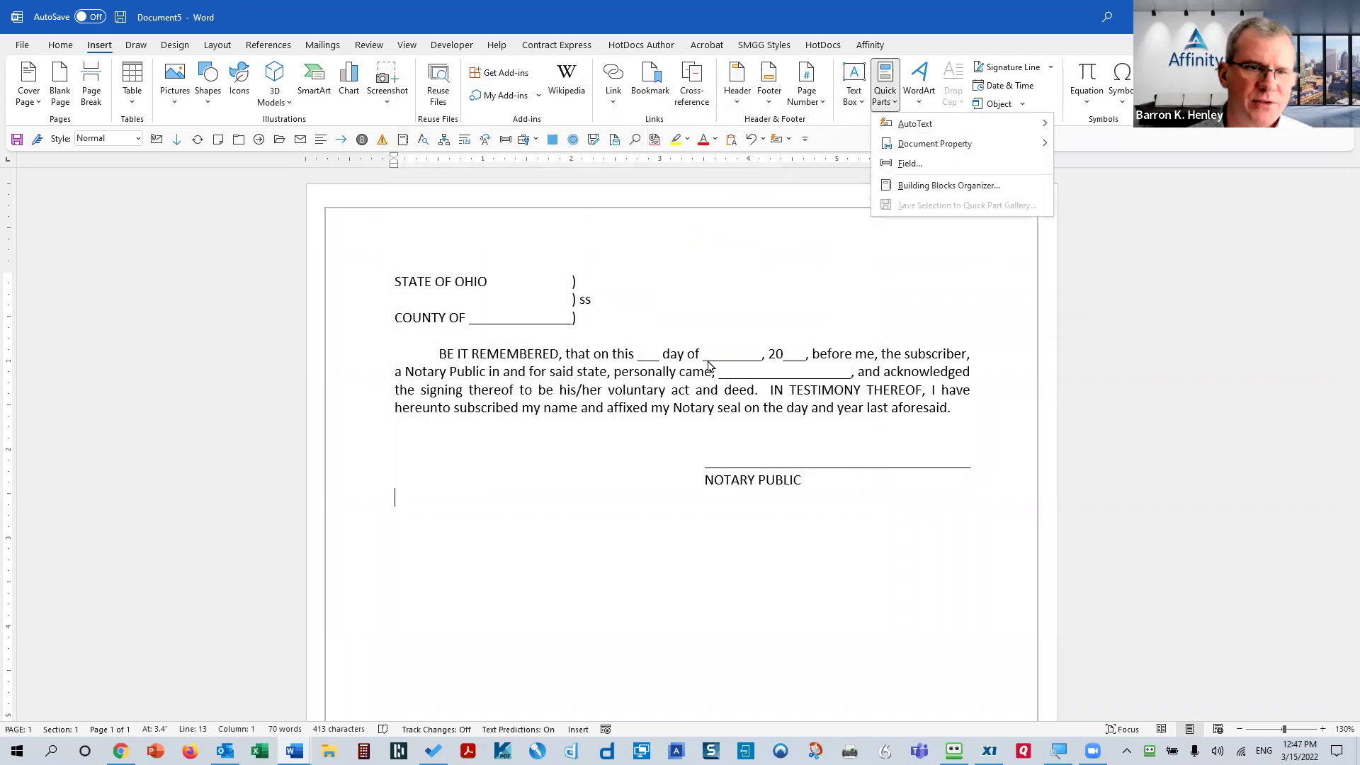
{"action": "left_click", "coordinate": [778, 394]}
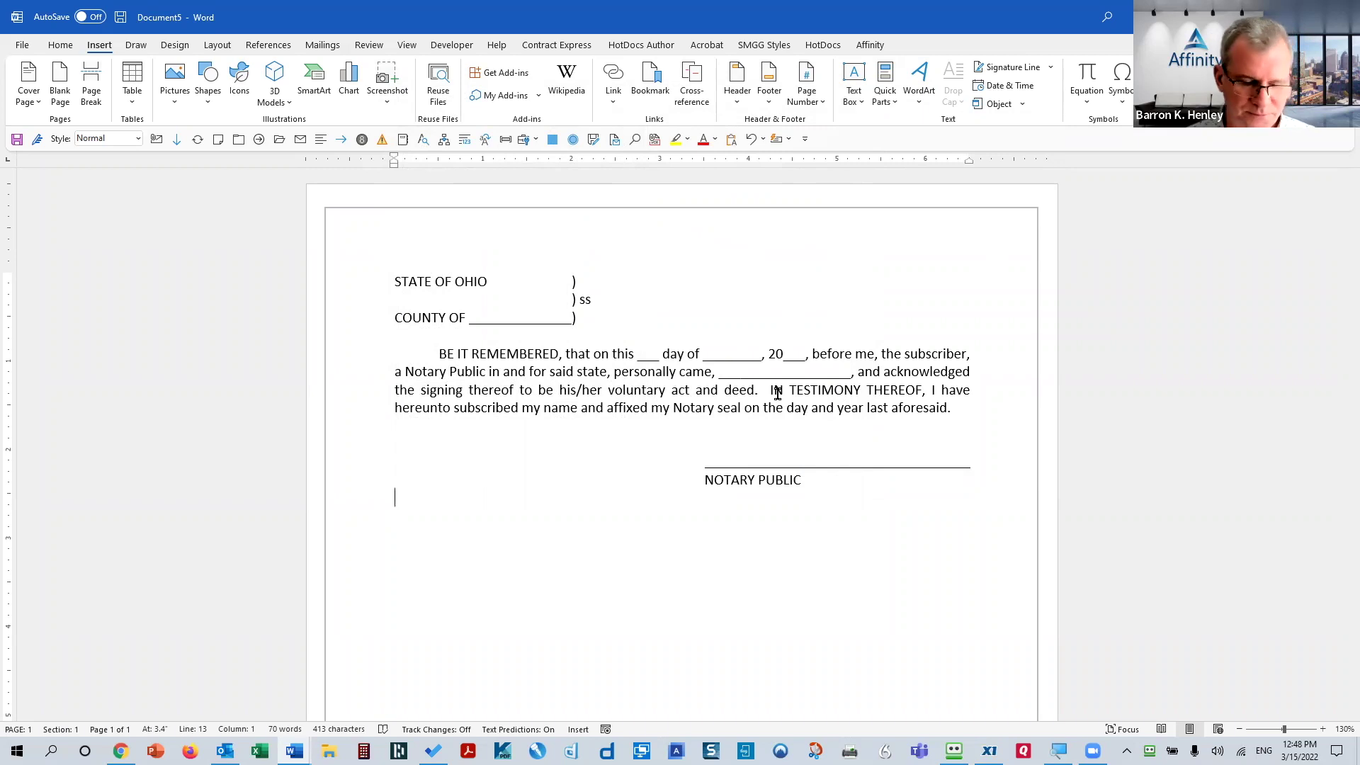
- Delete the notary form and insert an automatically updating 'March 15, 2022' date
{"action": "key", "text": "ctrl+a"}
{"action": "key", "text": "Delete"}
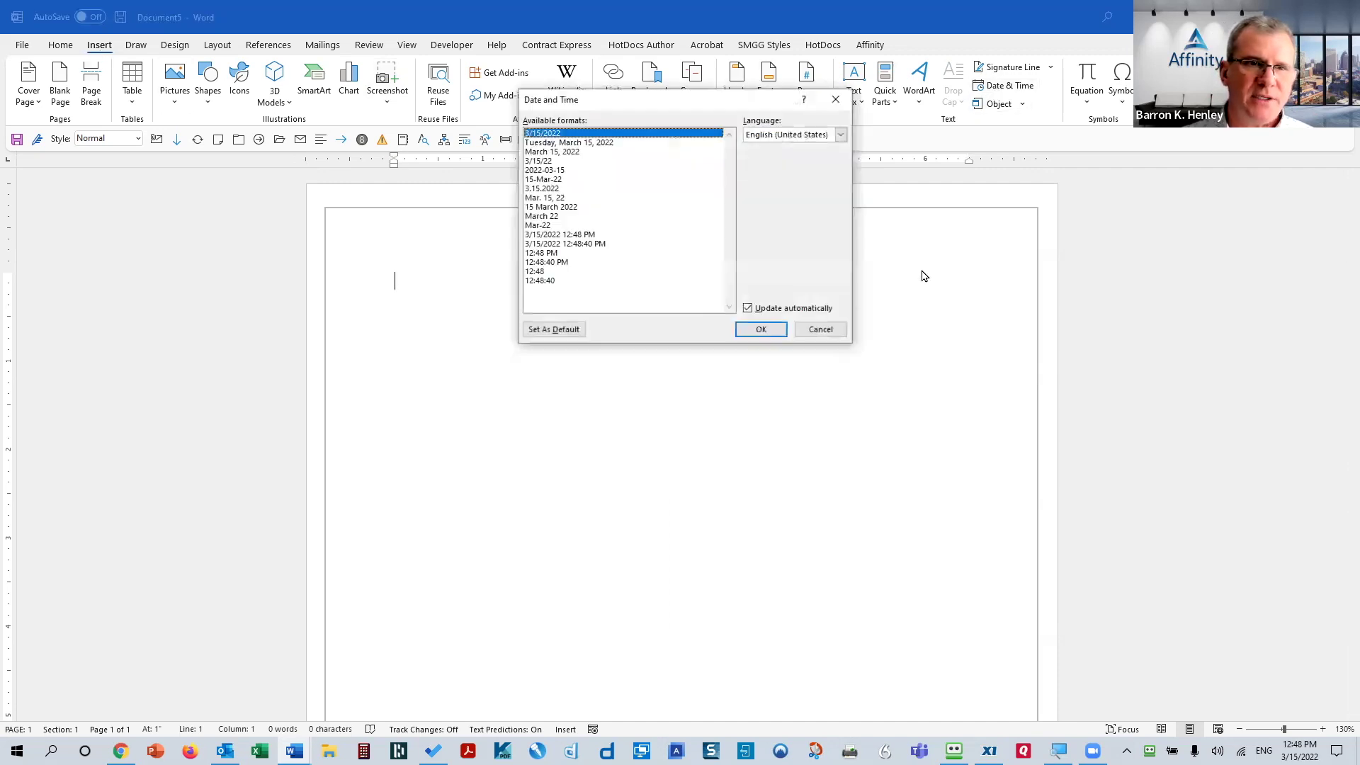
{"action": "left_click", "coordinate": [552, 152]}
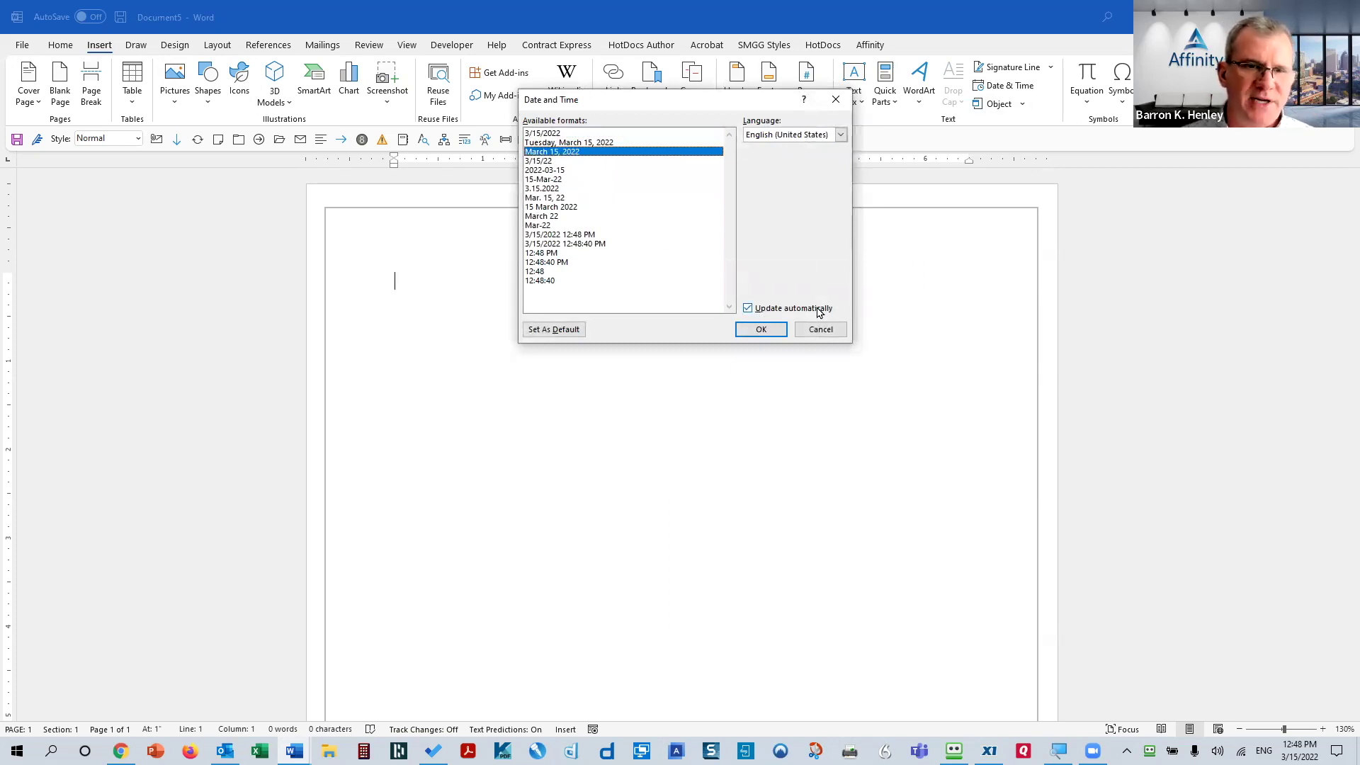
{"action": "left_click", "coordinate": [762, 329]}
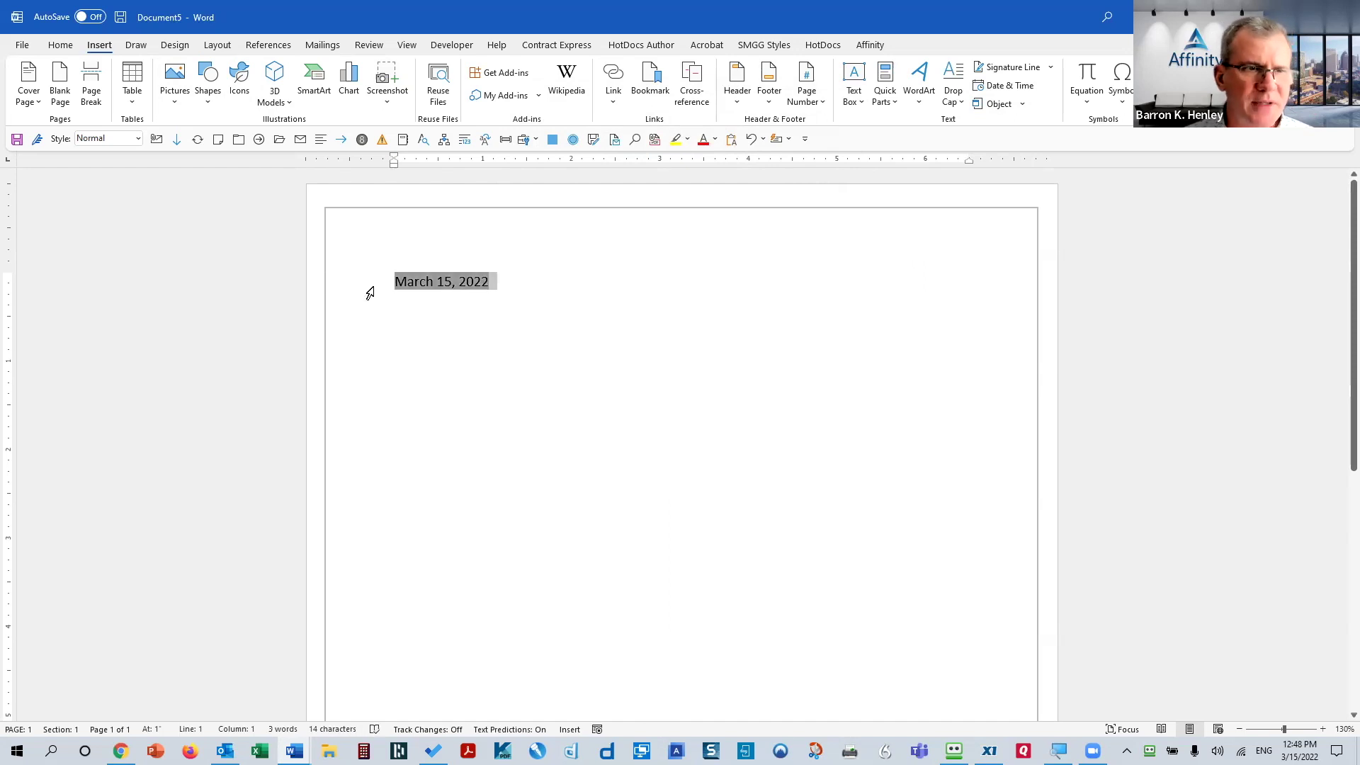
{"action": "left_click", "coordinate": [557, 287]}
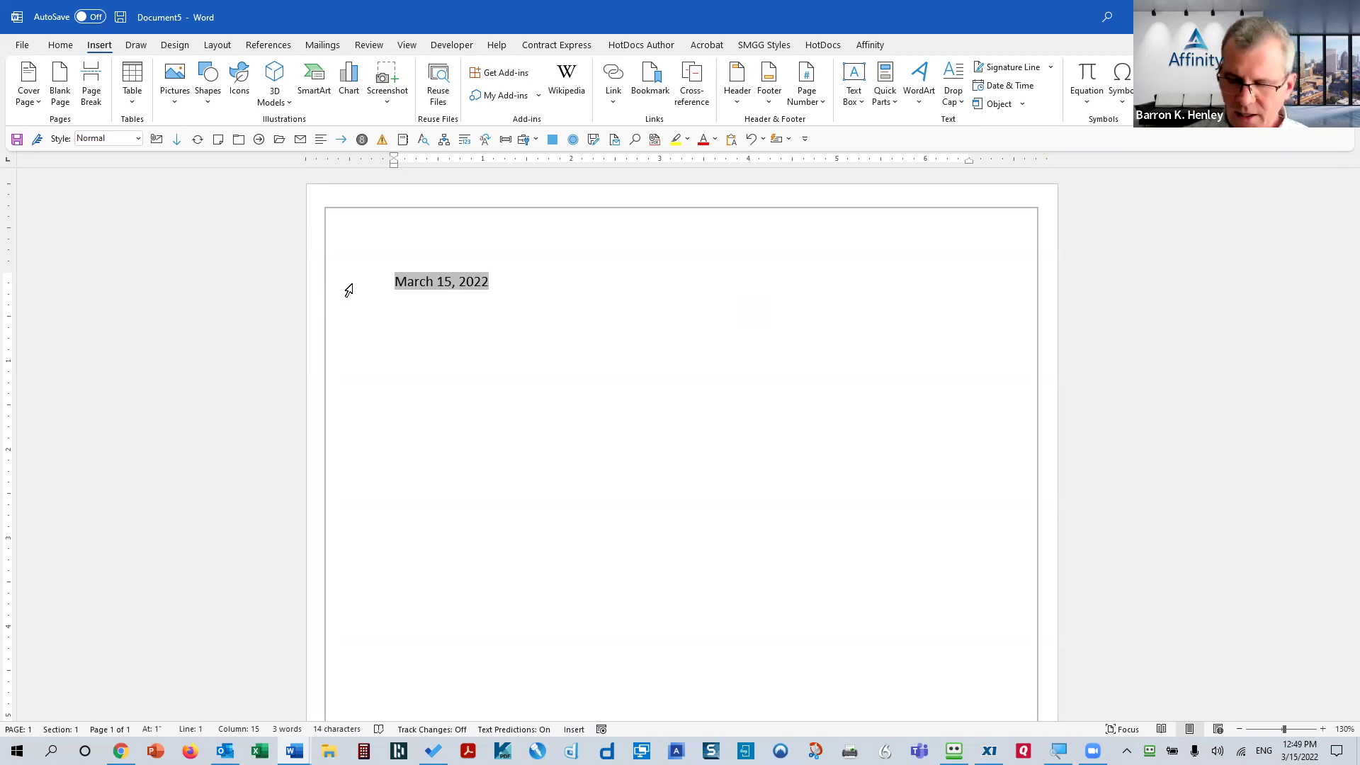
- Clear the old date line and the typed 'CreateDate' text from the page
{"action": "left_click", "coordinate": [350, 290]}
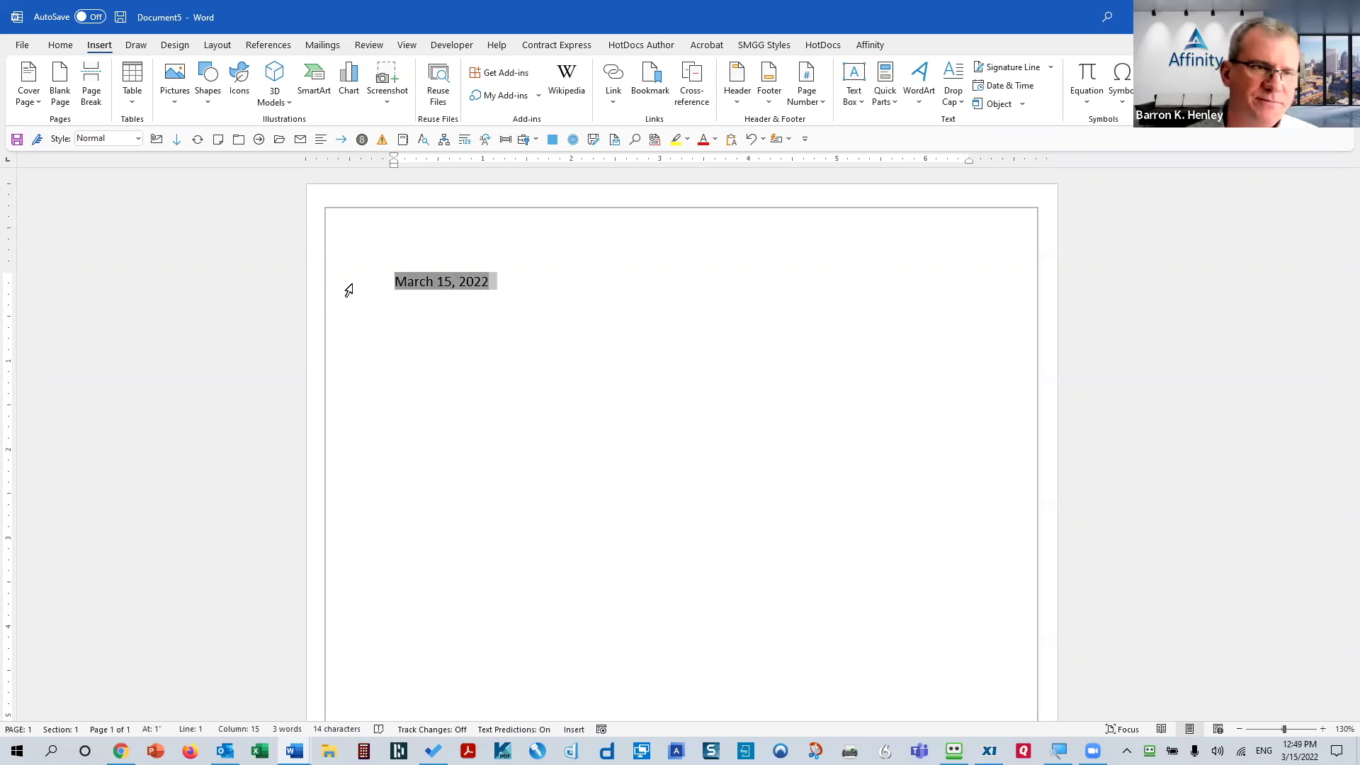
{"action": "key", "text": "Delete"}
{"action": "type", "text": "CreateDate"}
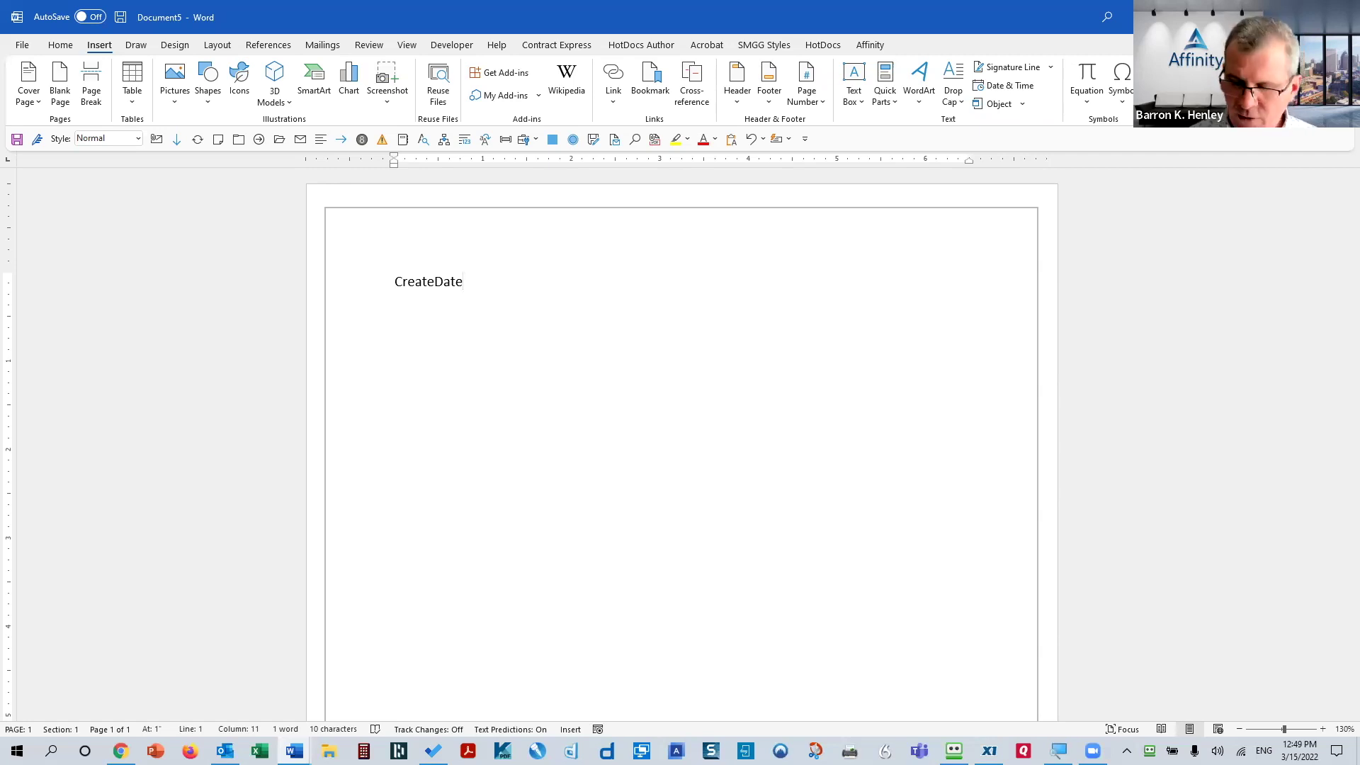
{"action": "left_click", "coordinate": [347, 290]}
{"action": "key", "text": "Delete"}
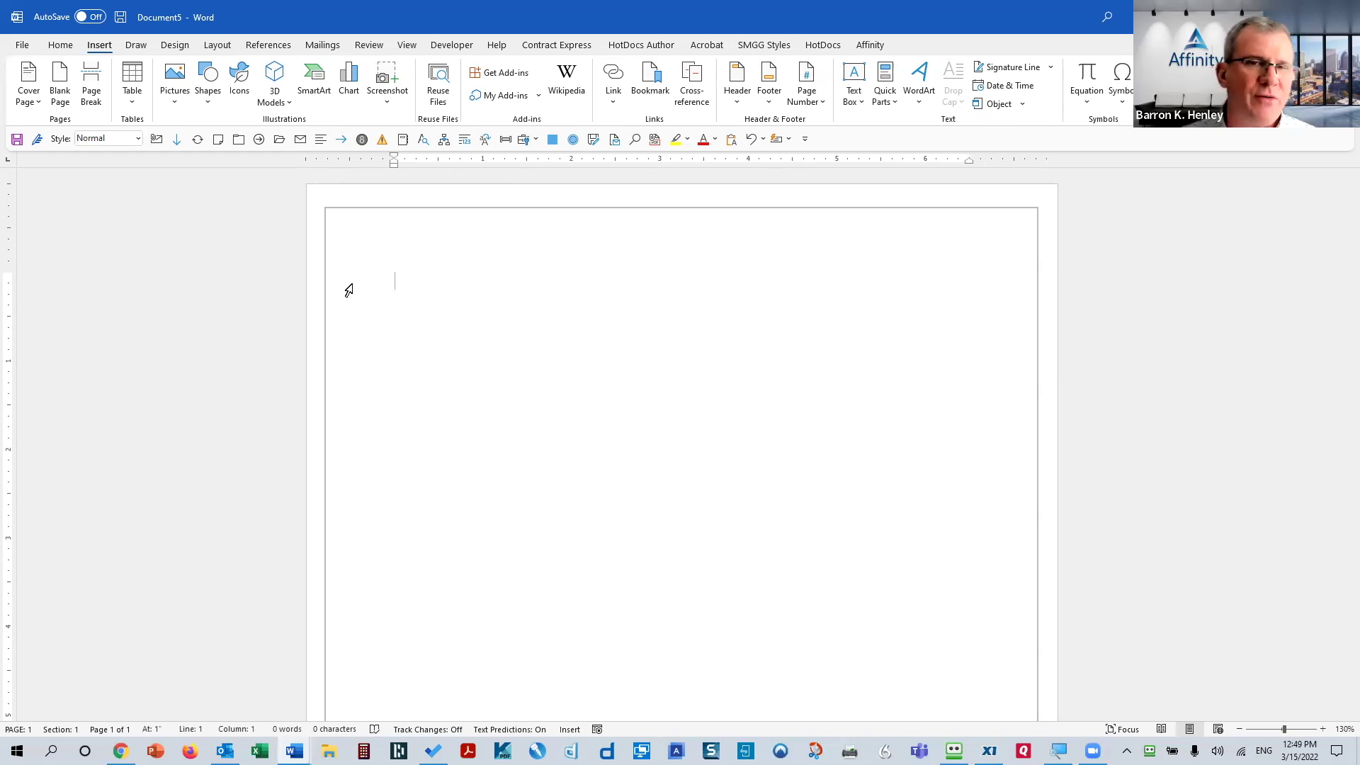
- Insert a CreateDate field formatted as March 15, 2022, then delete it again
{"action": "left_click", "coordinate": [61, 46]}
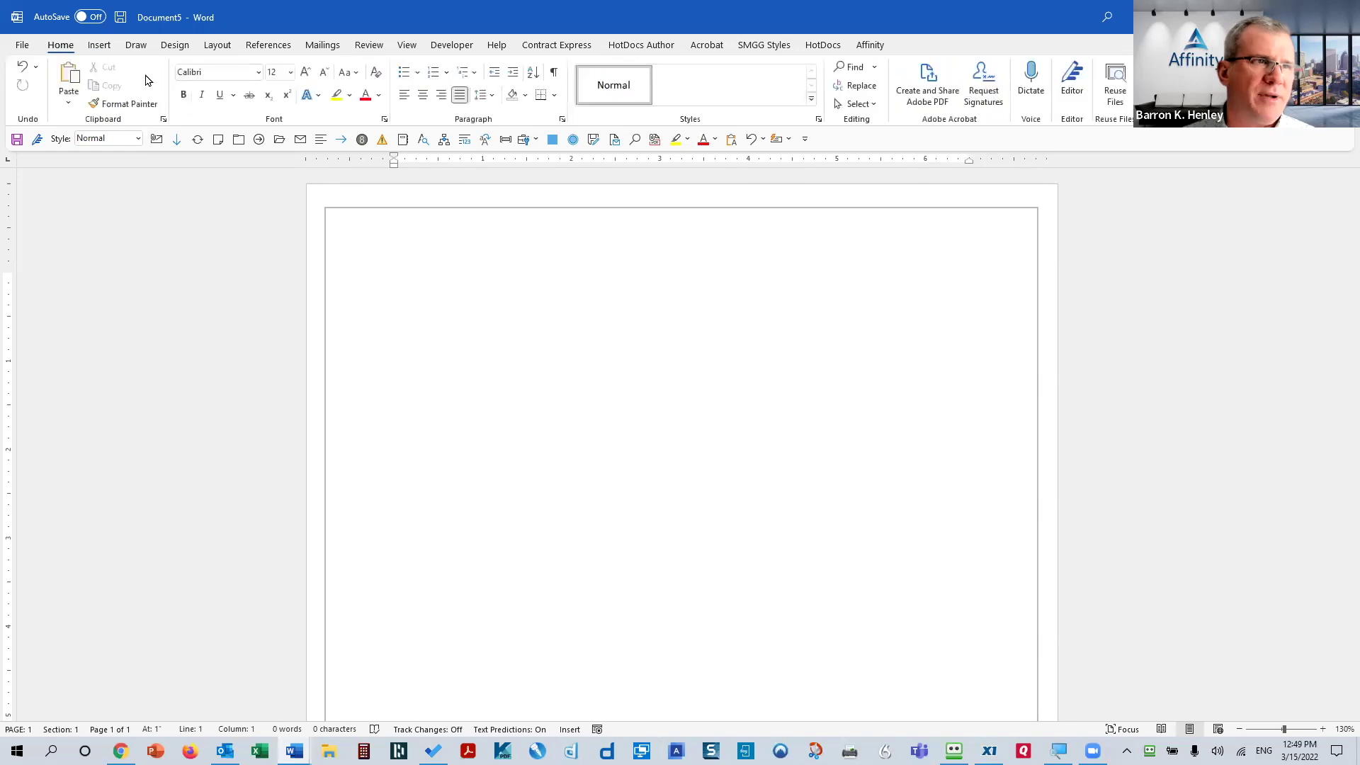
{"action": "left_click", "coordinate": [100, 45]}
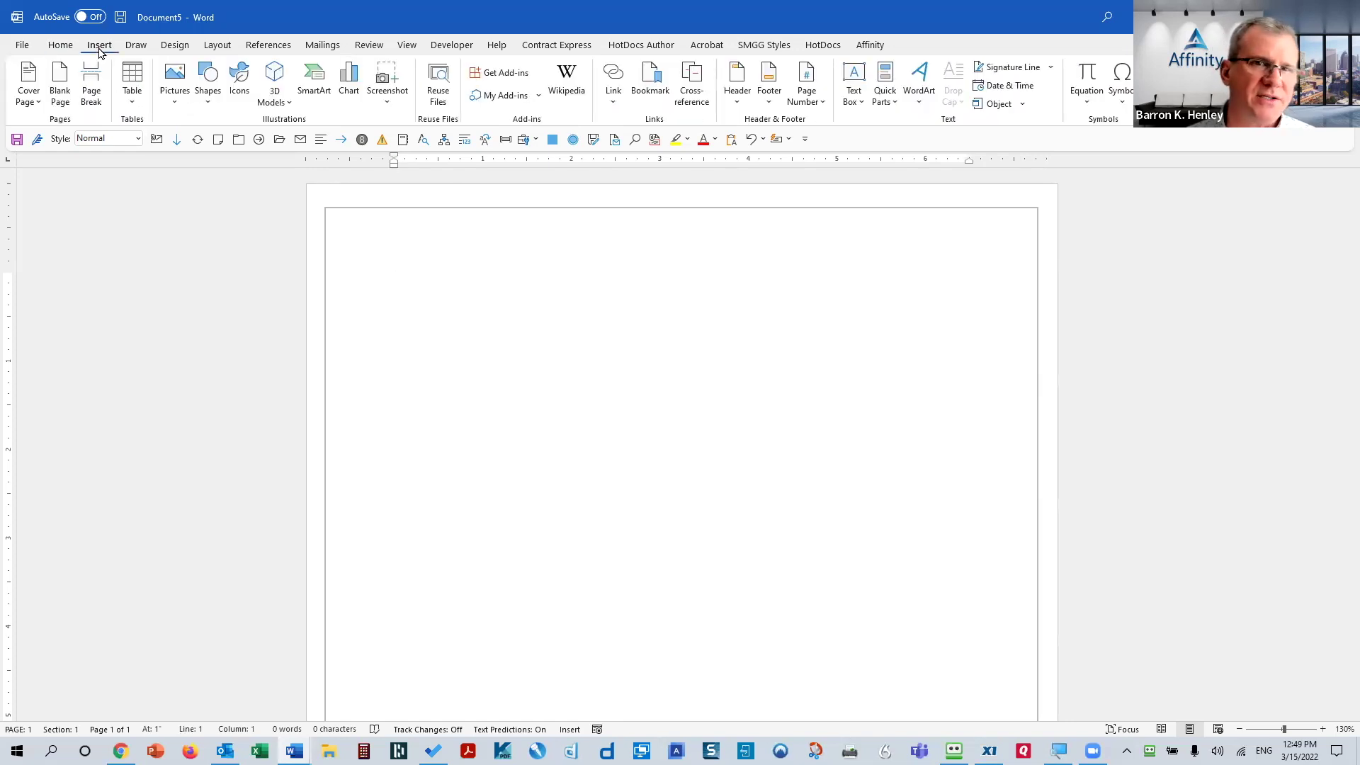
{"action": "left_click", "coordinate": [886, 103]}
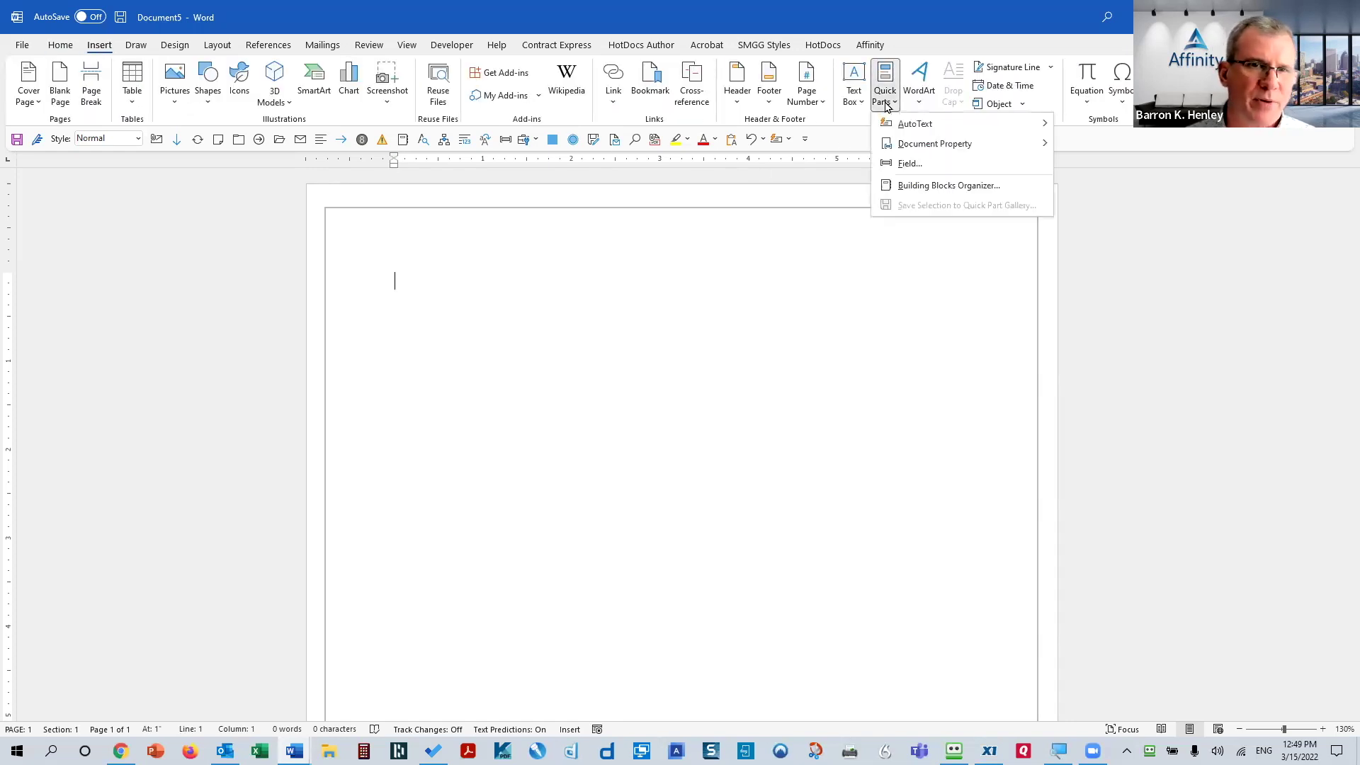
{"action": "left_click", "coordinate": [906, 164]}
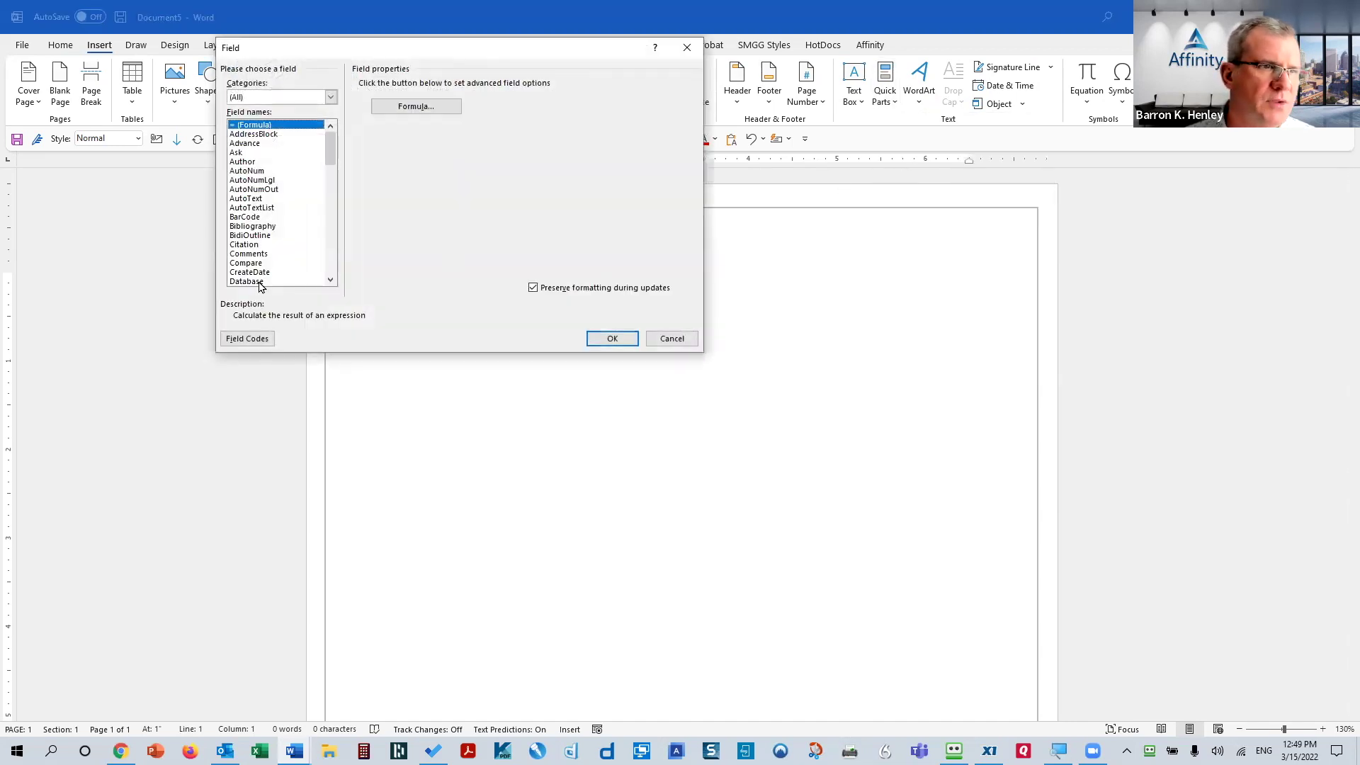
{"action": "left_click", "coordinate": [264, 273]}
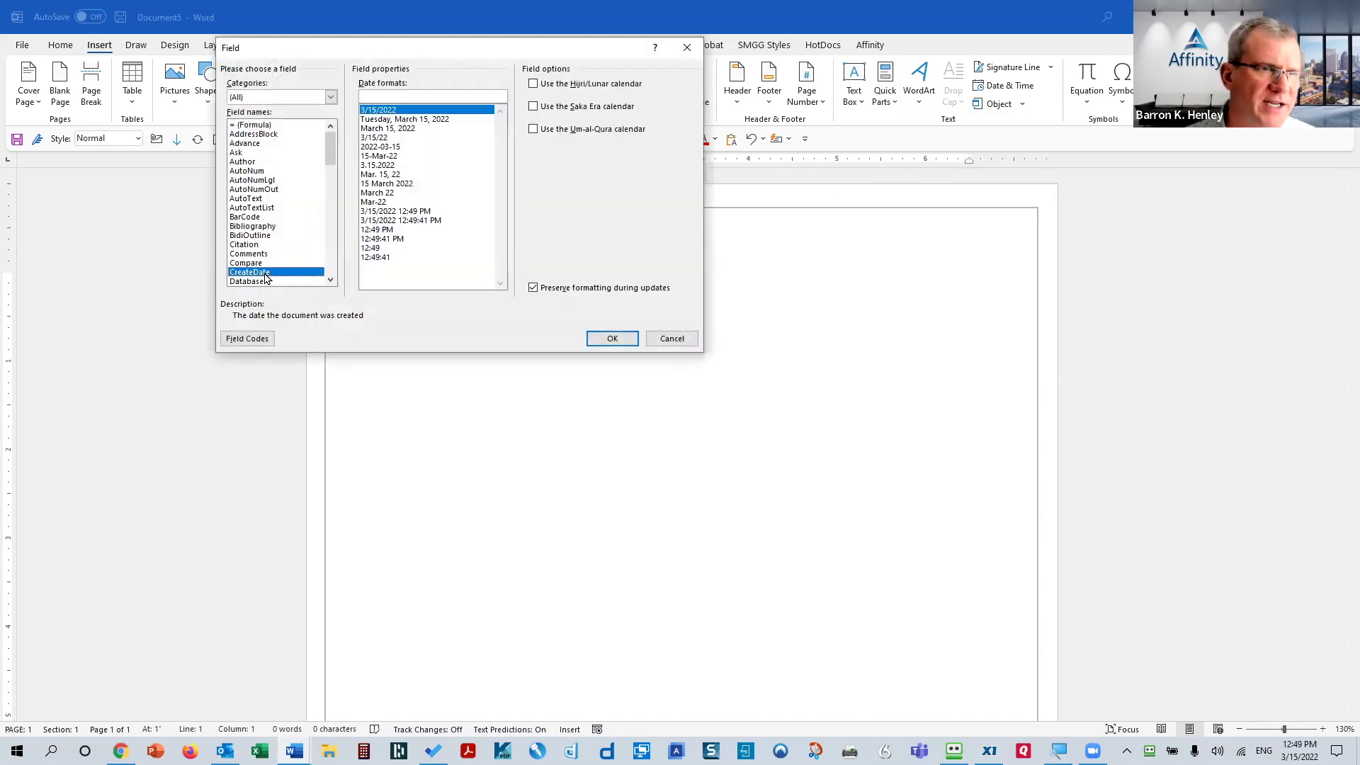
{"action": "left_click", "coordinate": [396, 129]}
{"action": "left_click", "coordinate": [614, 339]}
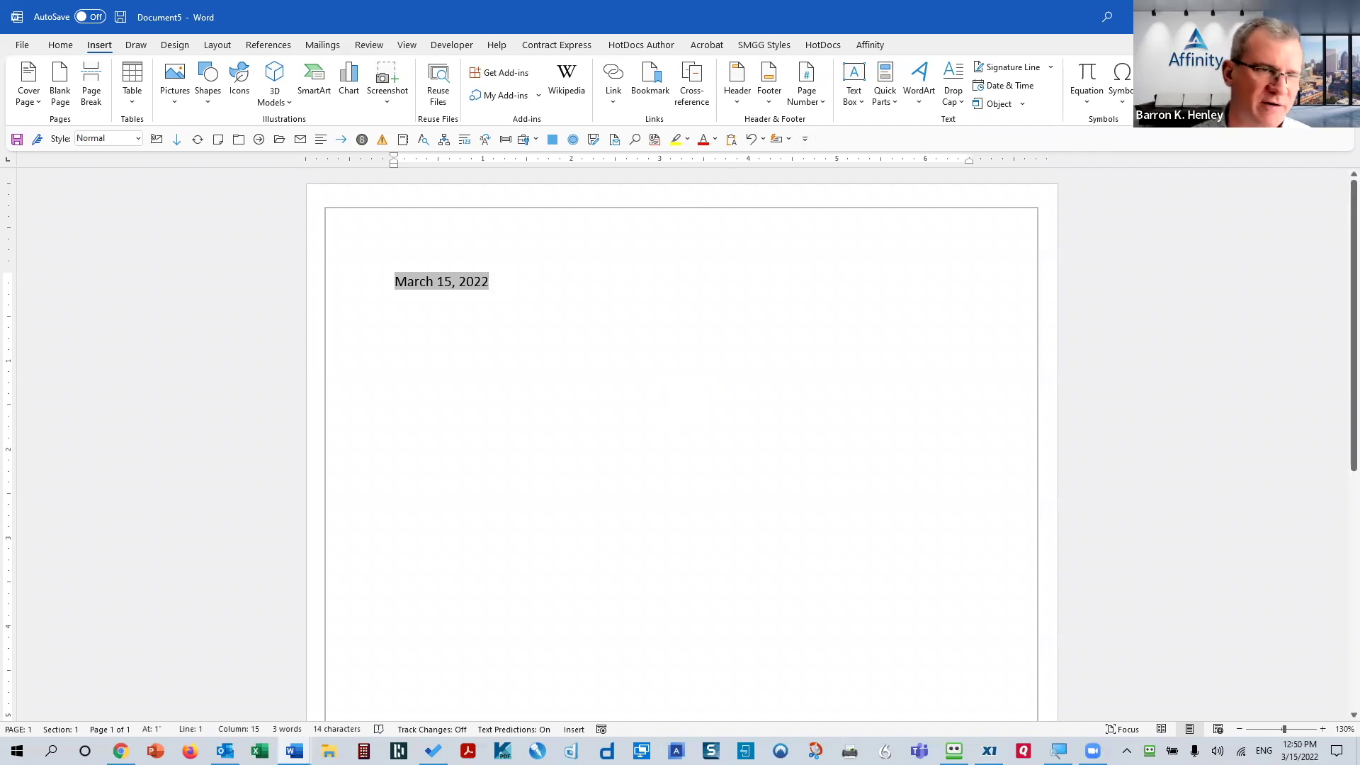
{"action": "left_click", "coordinate": [356, 282]}
{"action": "key", "text": "Delete"}
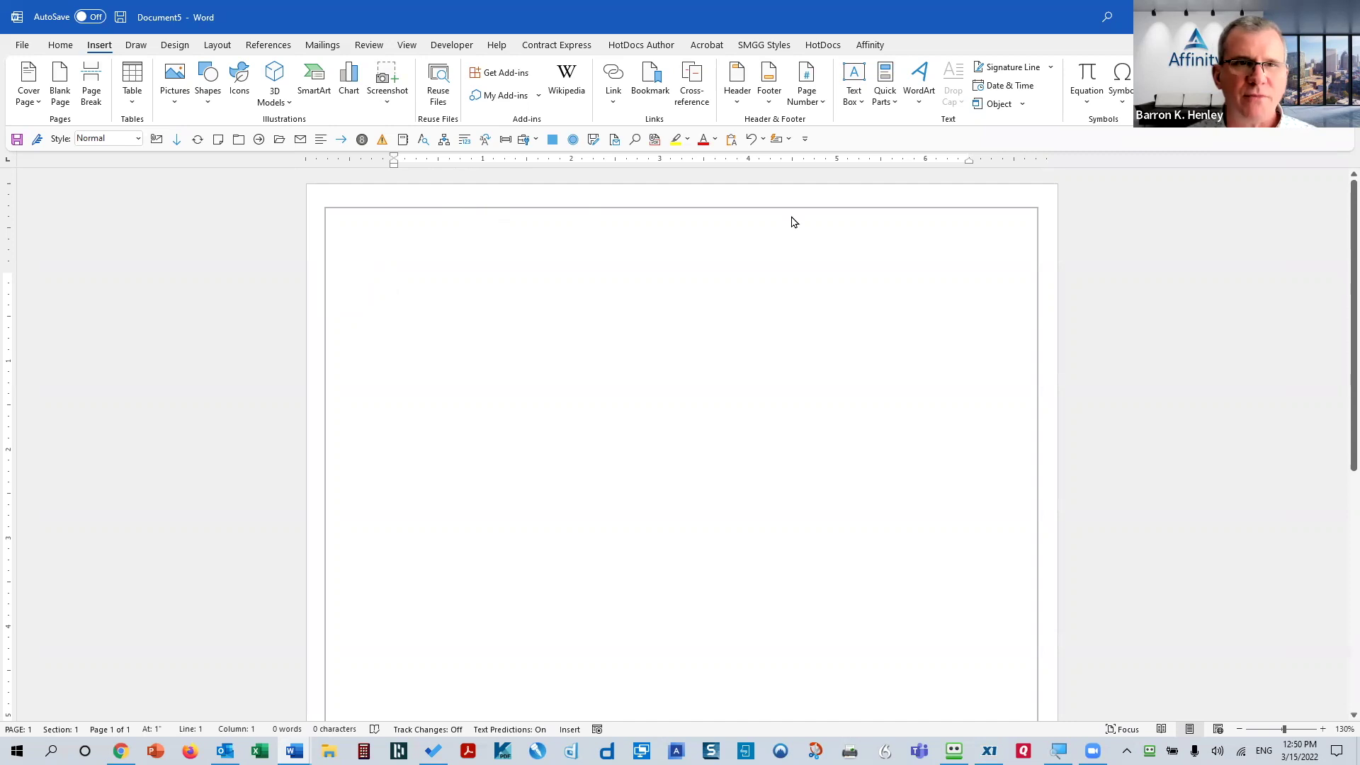
- Start recording a new macro for all documents, naming it InsertCreateDateAAA
{"action": "left_click", "coordinate": [406, 45]}
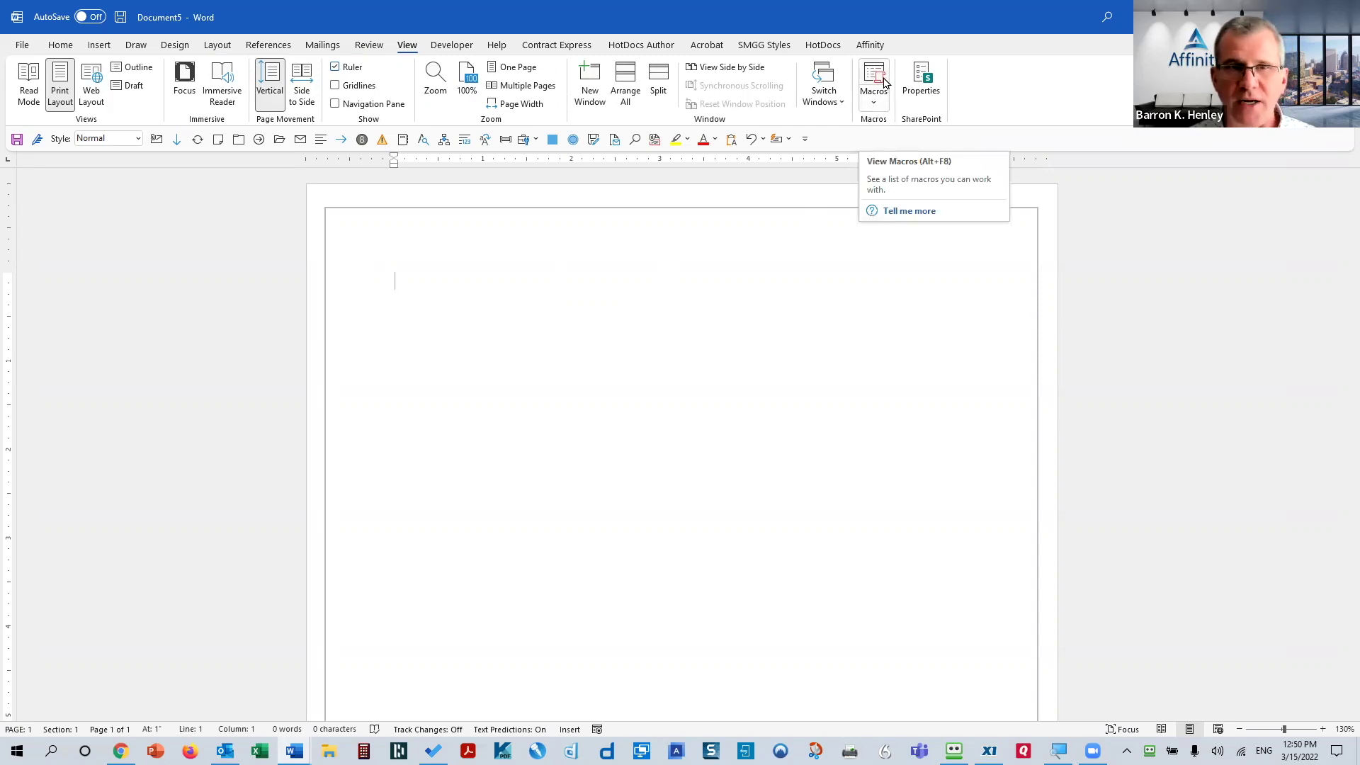
{"action": "left_click", "coordinate": [878, 106]}
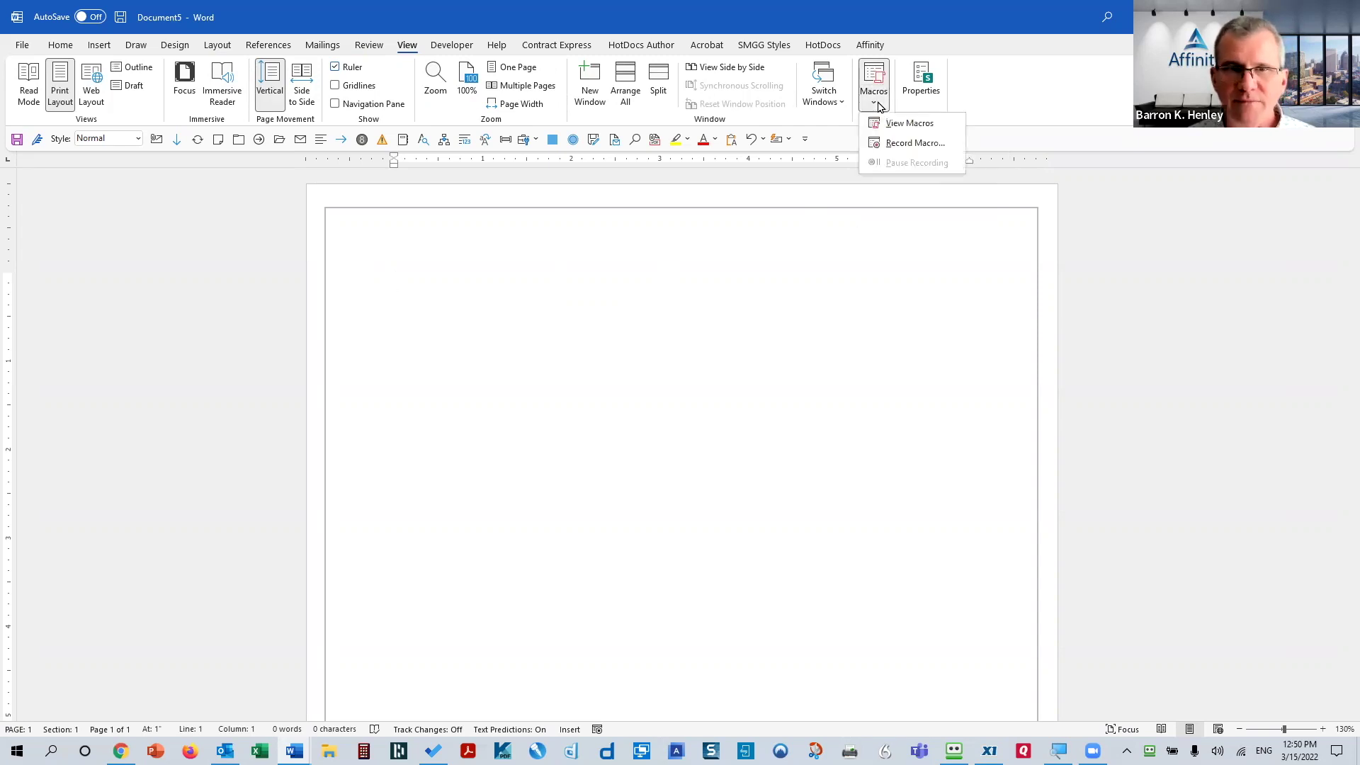
{"action": "left_click", "coordinate": [911, 145]}
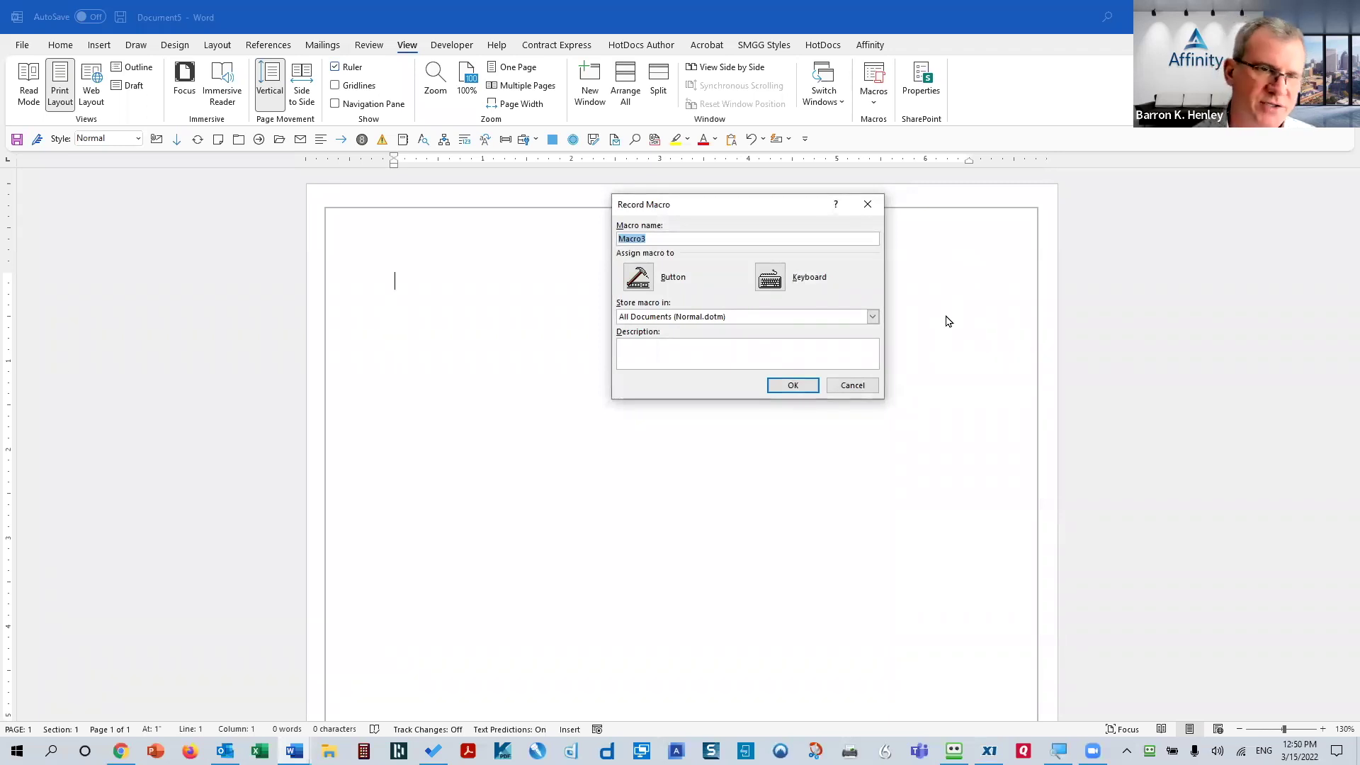
{"action": "type", "text": "InsertCreate"}
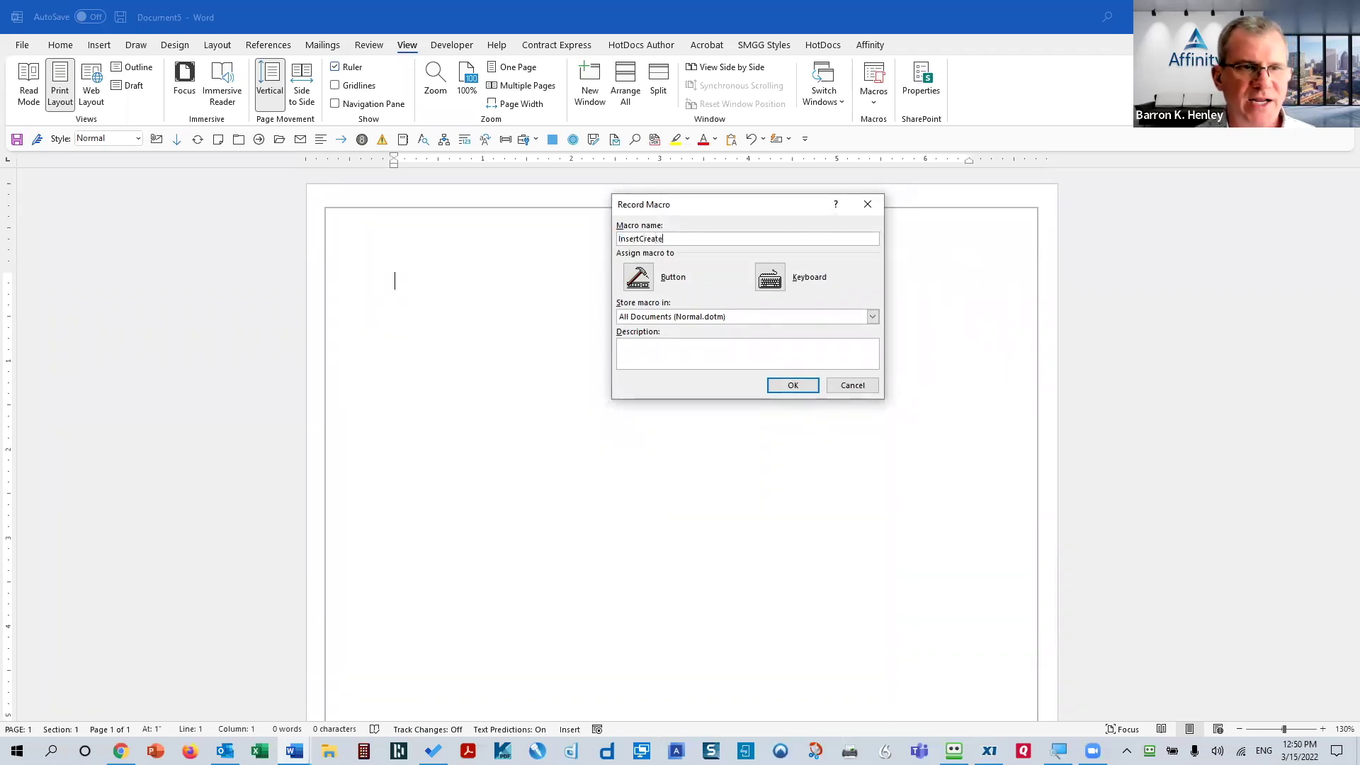
{"action": "type", "text": "Date"}
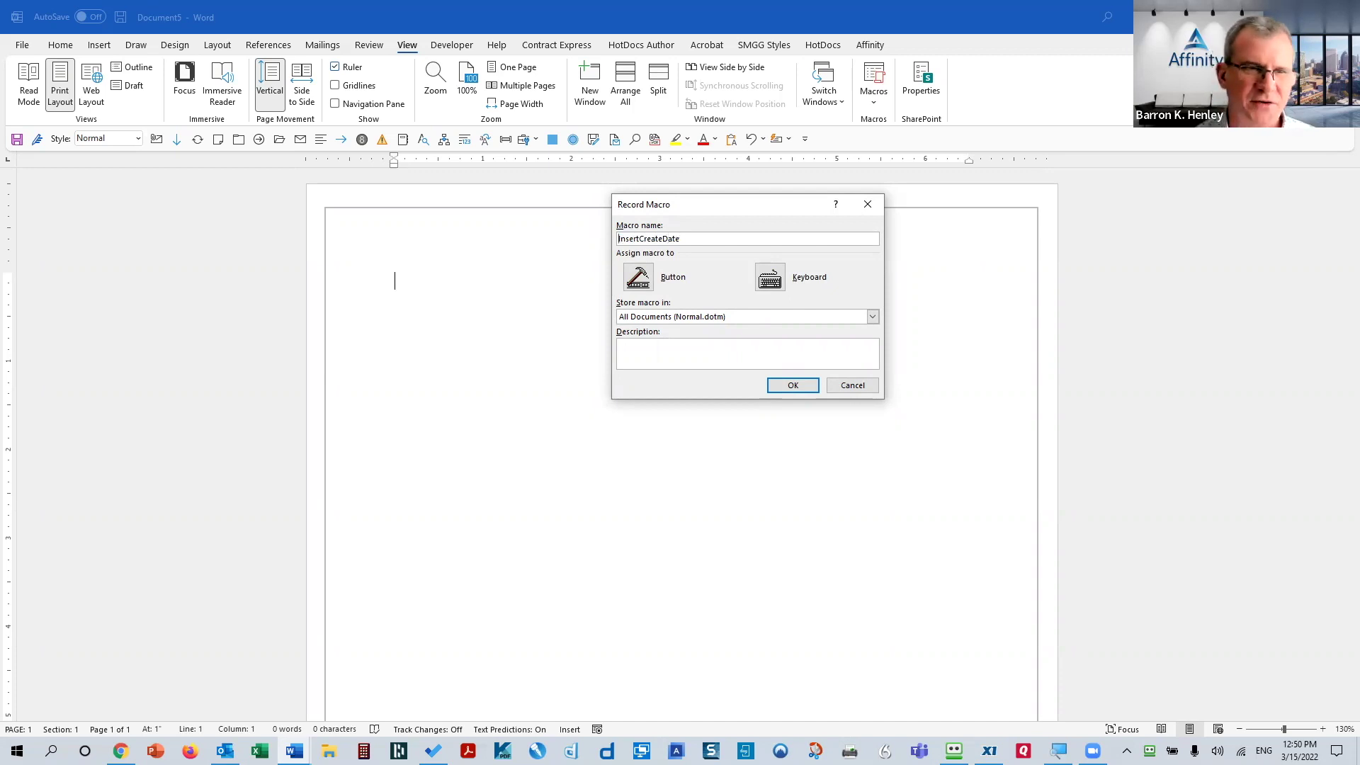
{"action": "type", "text": "AAA"}
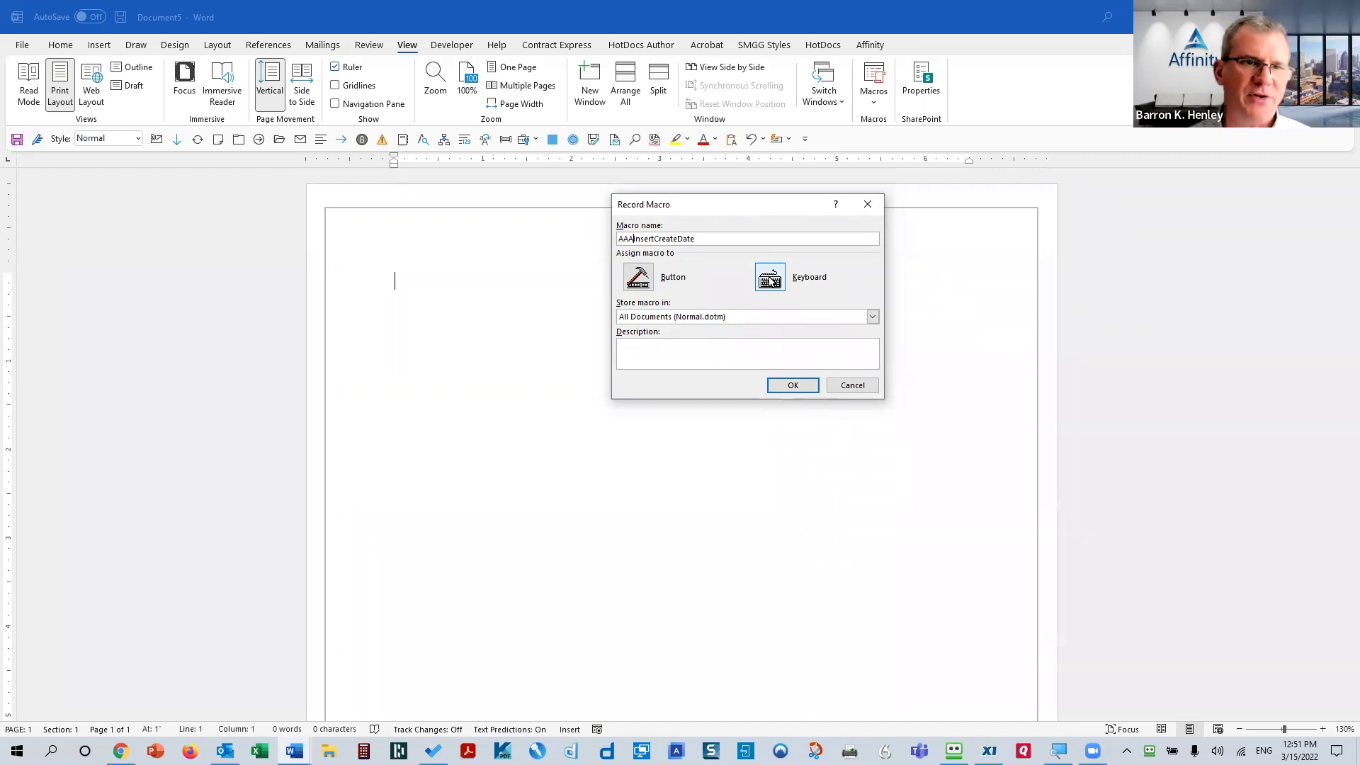
- Add the AAAInsertCreateDate macro as a Quick Access Toolbar button
{"action": "left_click", "coordinate": [699, 283]}
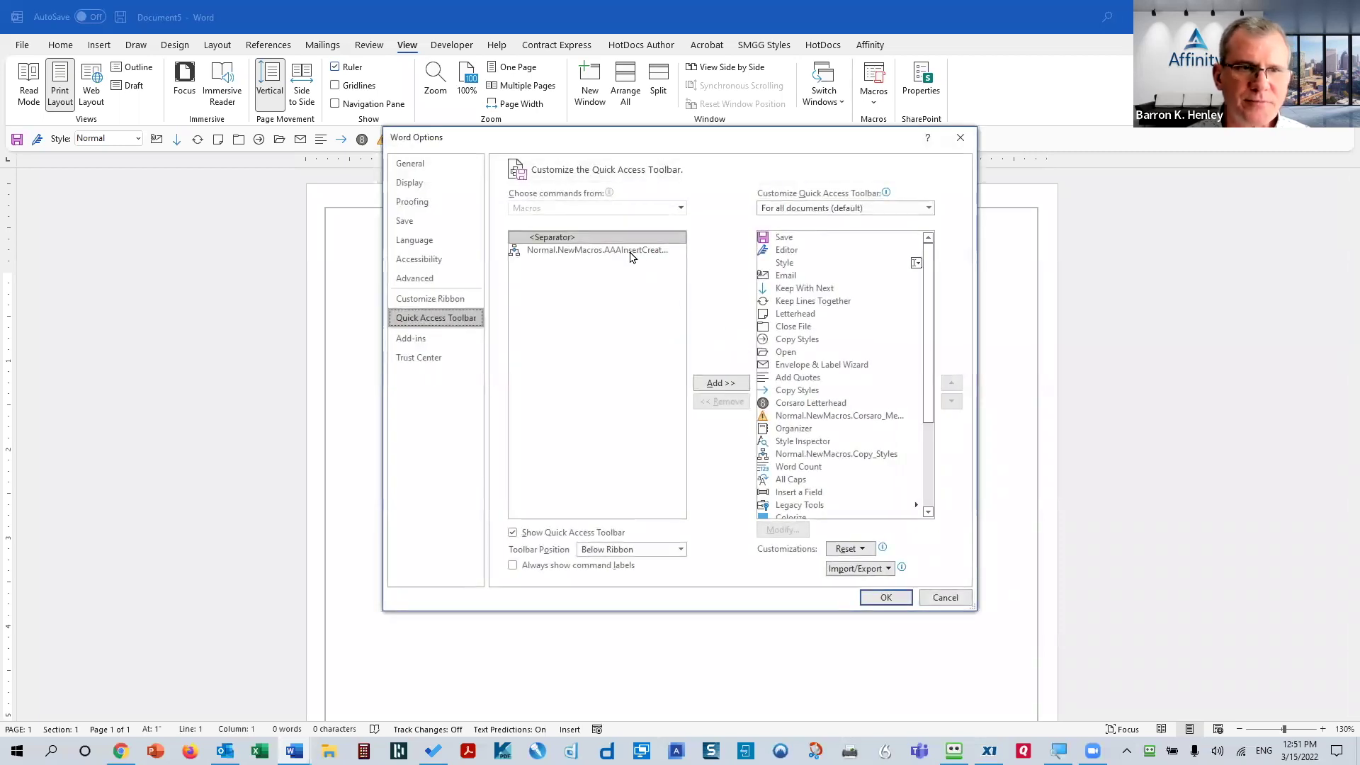
{"action": "left_click", "coordinate": [629, 251]}
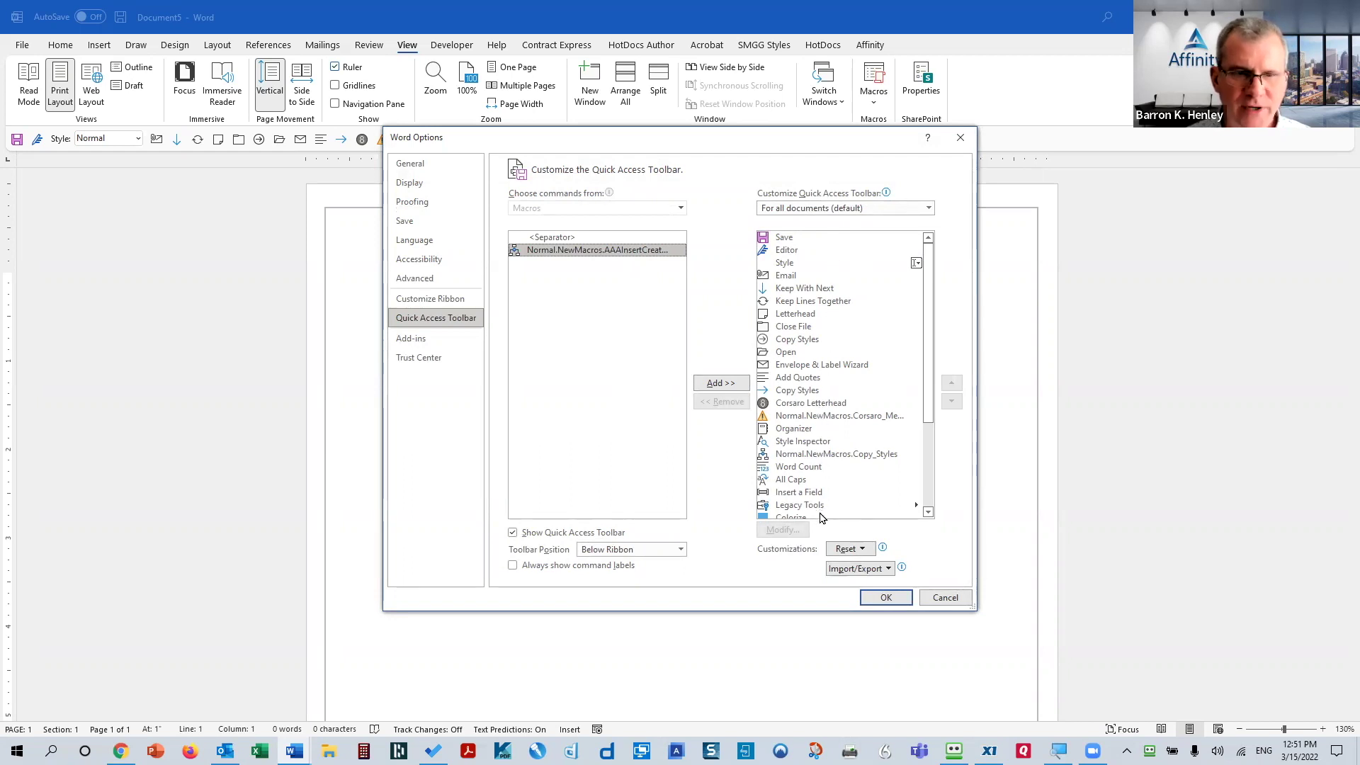
{"action": "left_click", "coordinate": [742, 385]}
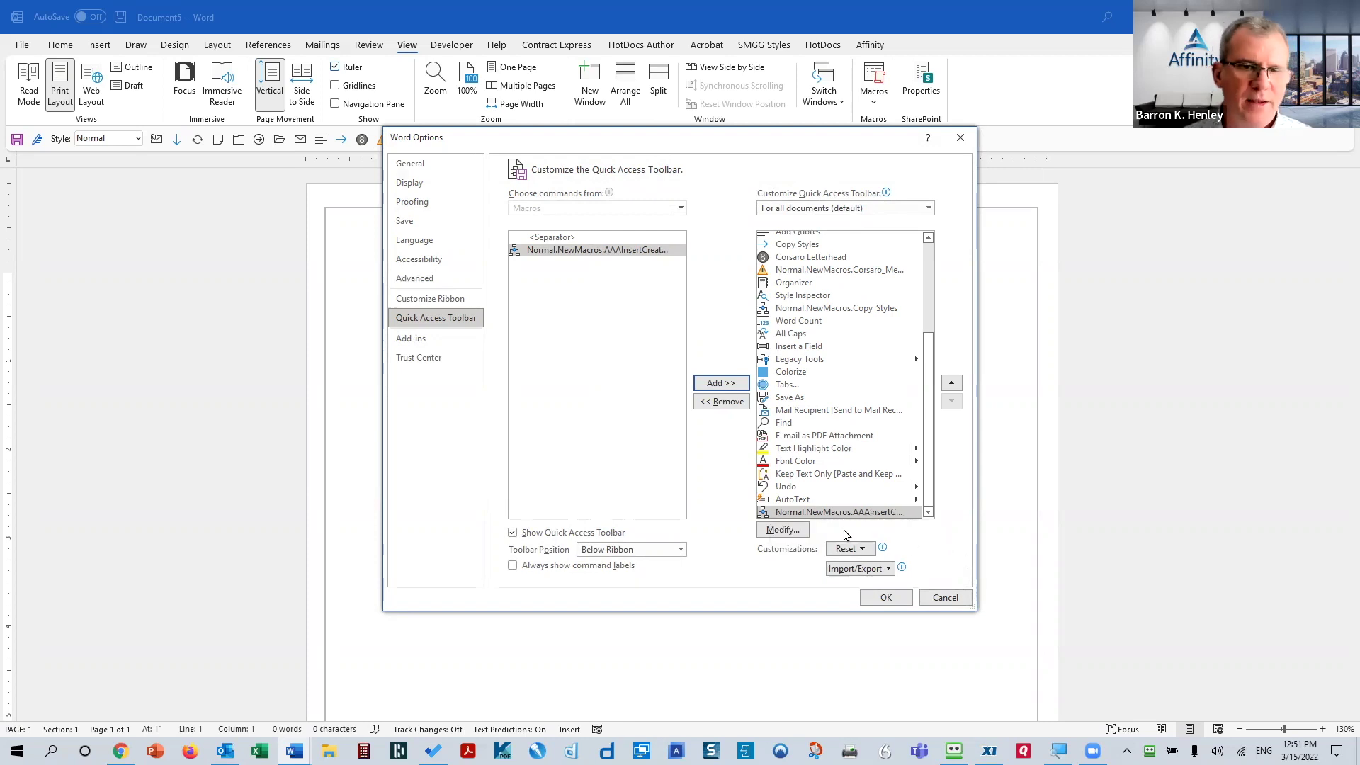
- Give the macro's toolbar button a smiley icon and the display name 'Create Date Field'
{"action": "left_click", "coordinate": [794, 534]}
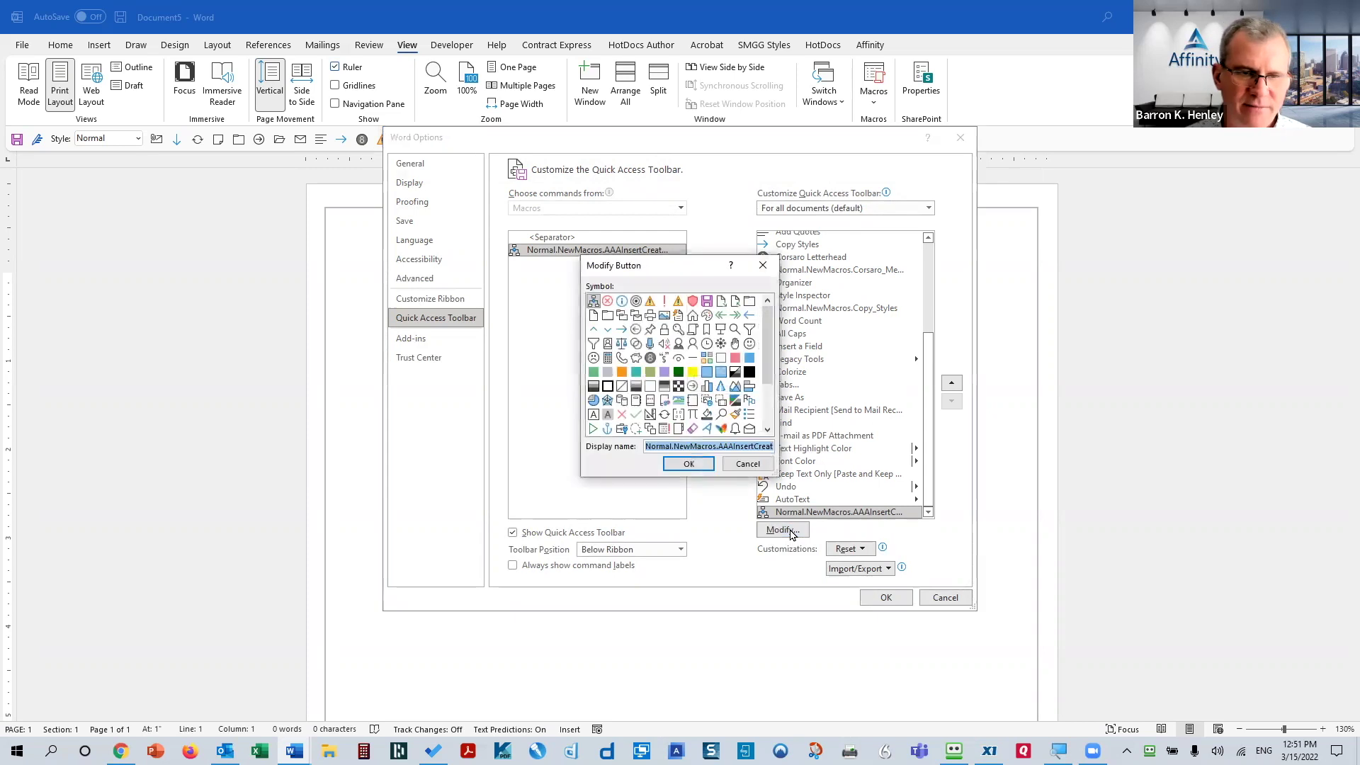
{"action": "left_click", "coordinate": [675, 446]}
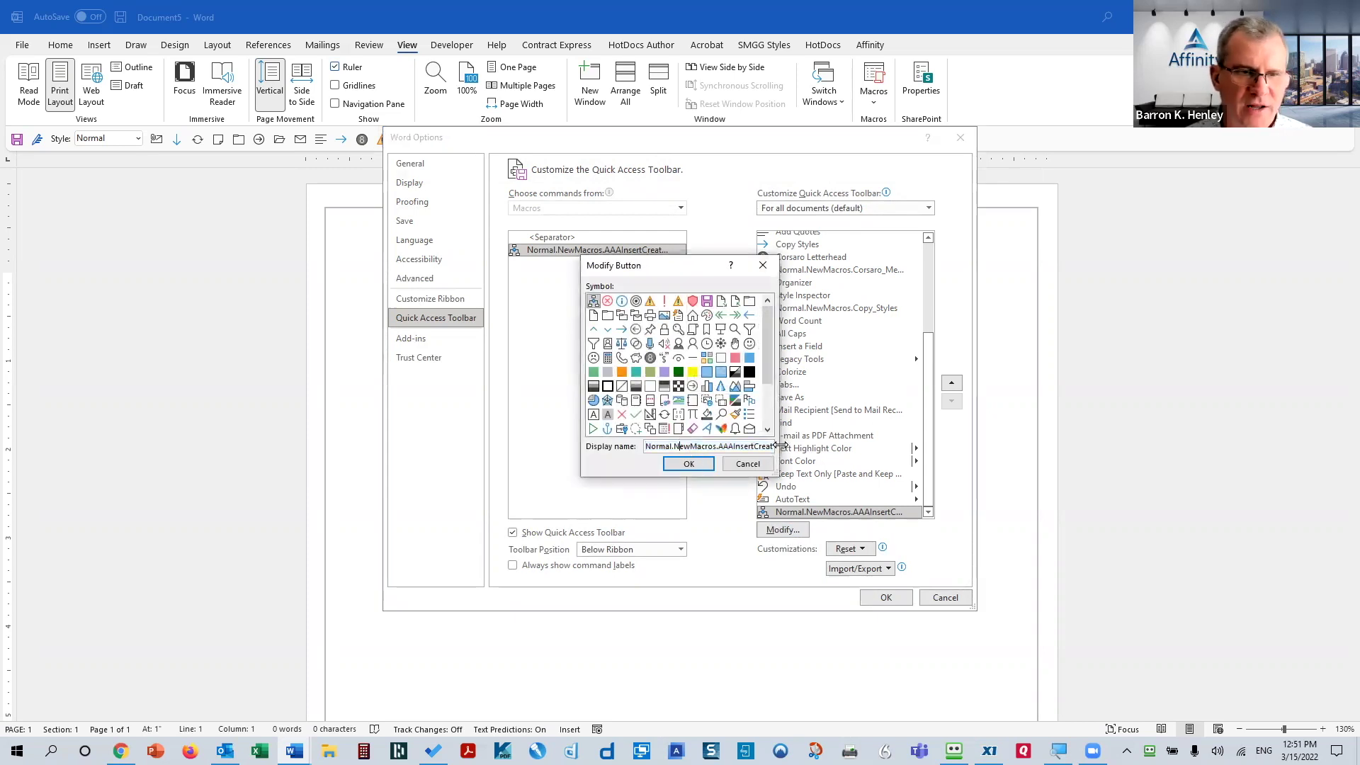
{"action": "key", "text": "End"}
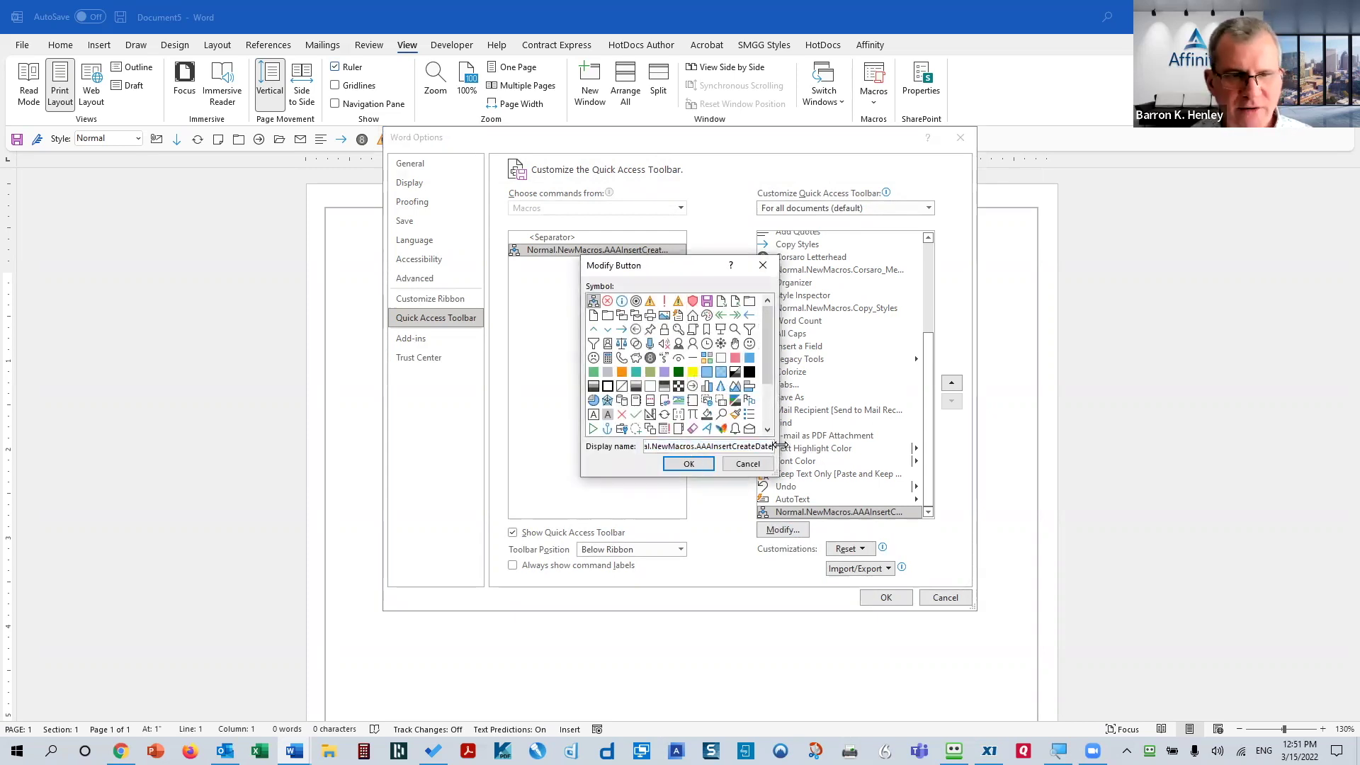
{"action": "double_click", "coordinate": [680, 448]}
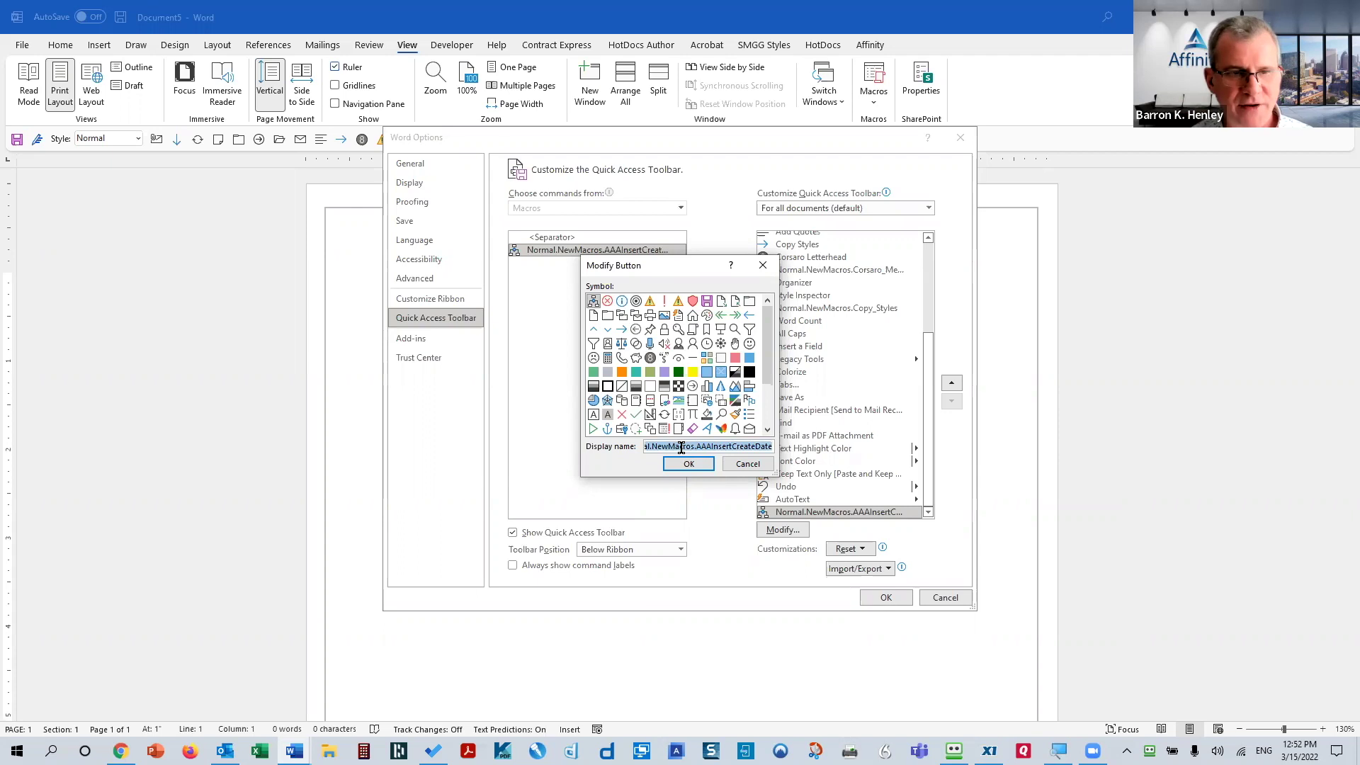
{"action": "type", "text": "Create"}
{"action": "key", "text": "BackSpace"}
{"action": "key", "text": "BackSpace"}
{"action": "key", "text": "BackSpace"}
{"action": "key", "text": "BackSpace"}
{"action": "type", "text": "eate Date Field"}
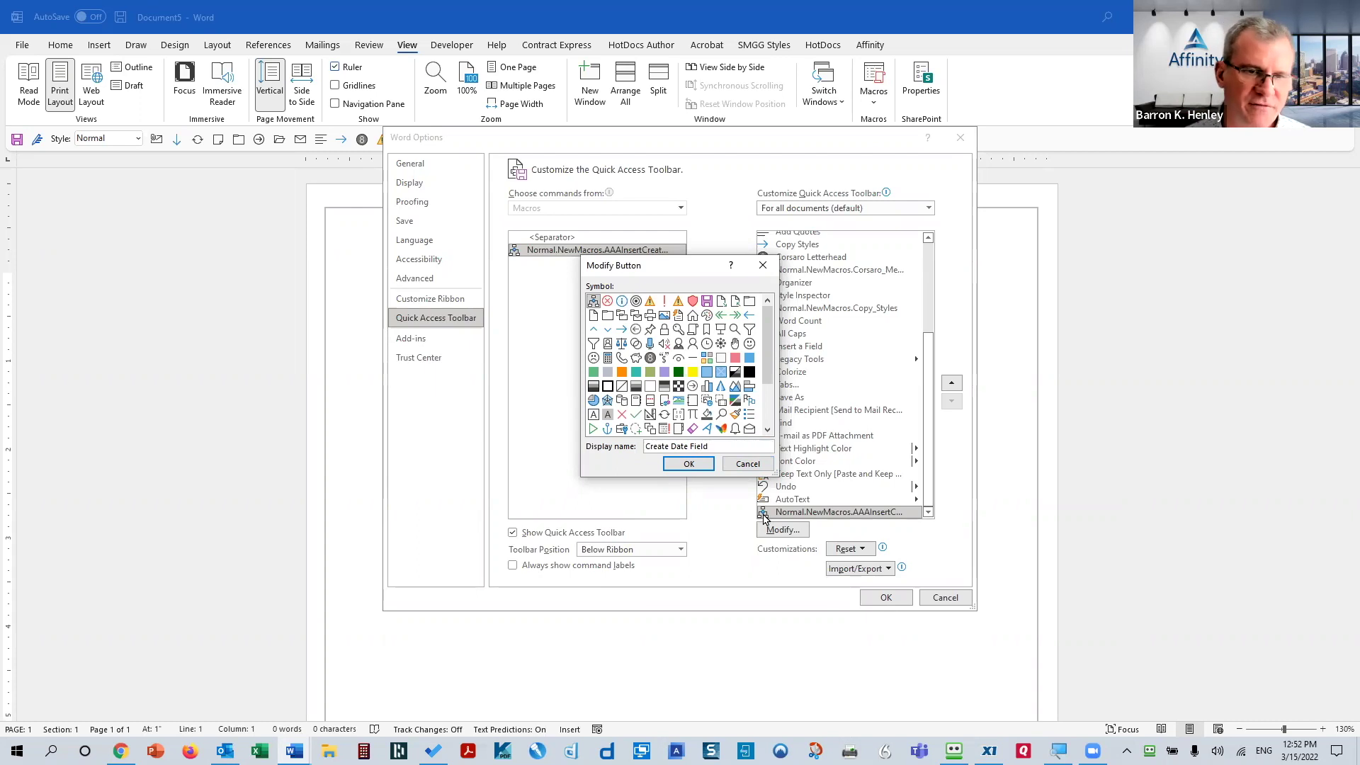
{"action": "left_click", "coordinate": [750, 345]}
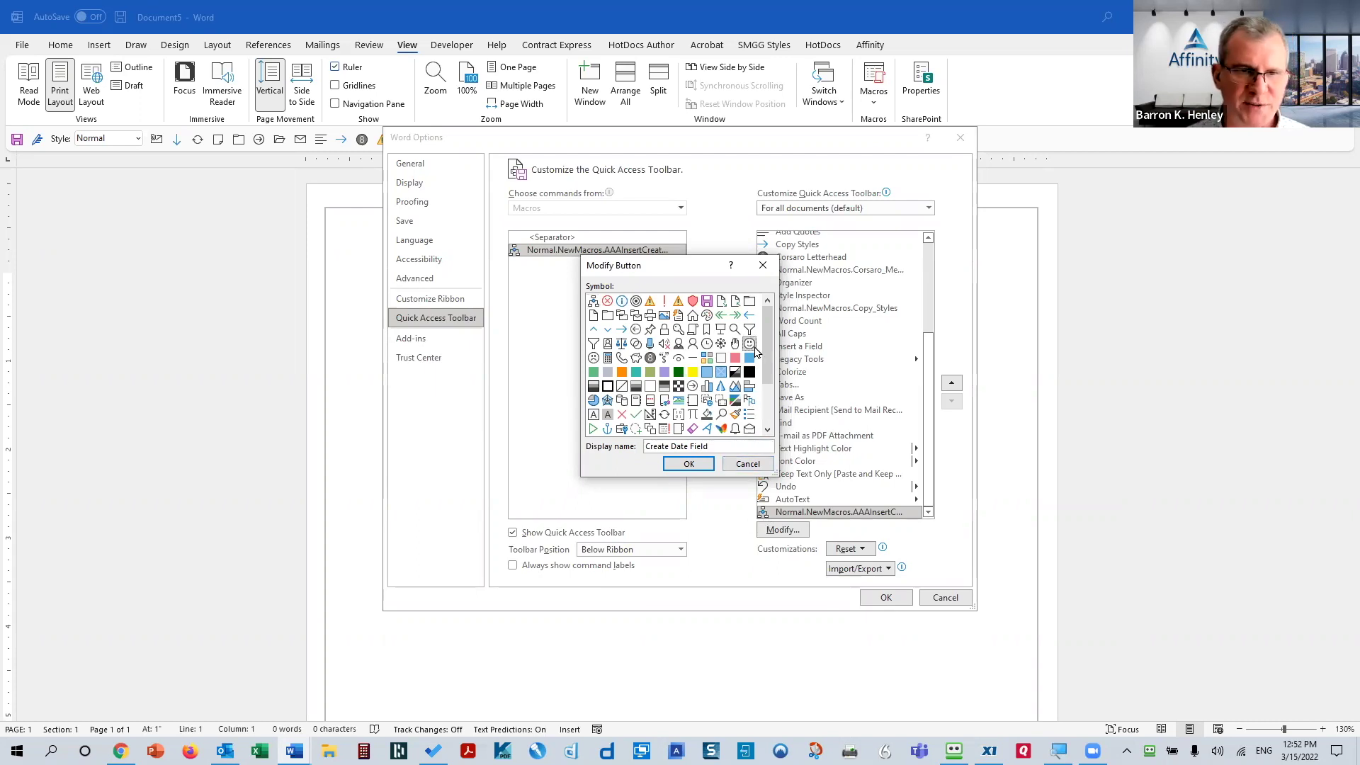
{"action": "left_click", "coordinate": [697, 465]}
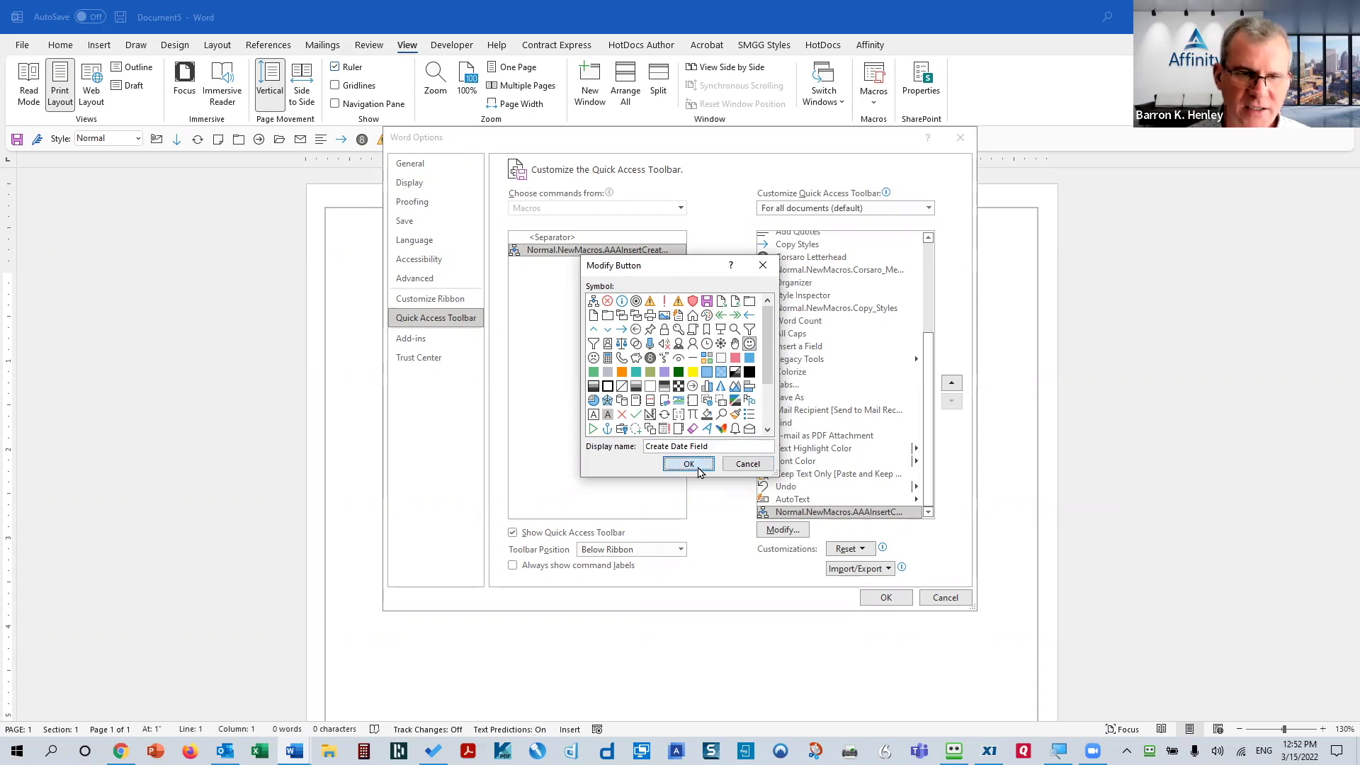
- Close Word Options and insert a CreateDate field formatted as March 15, 2022
{"action": "left_click", "coordinate": [866, 599]}
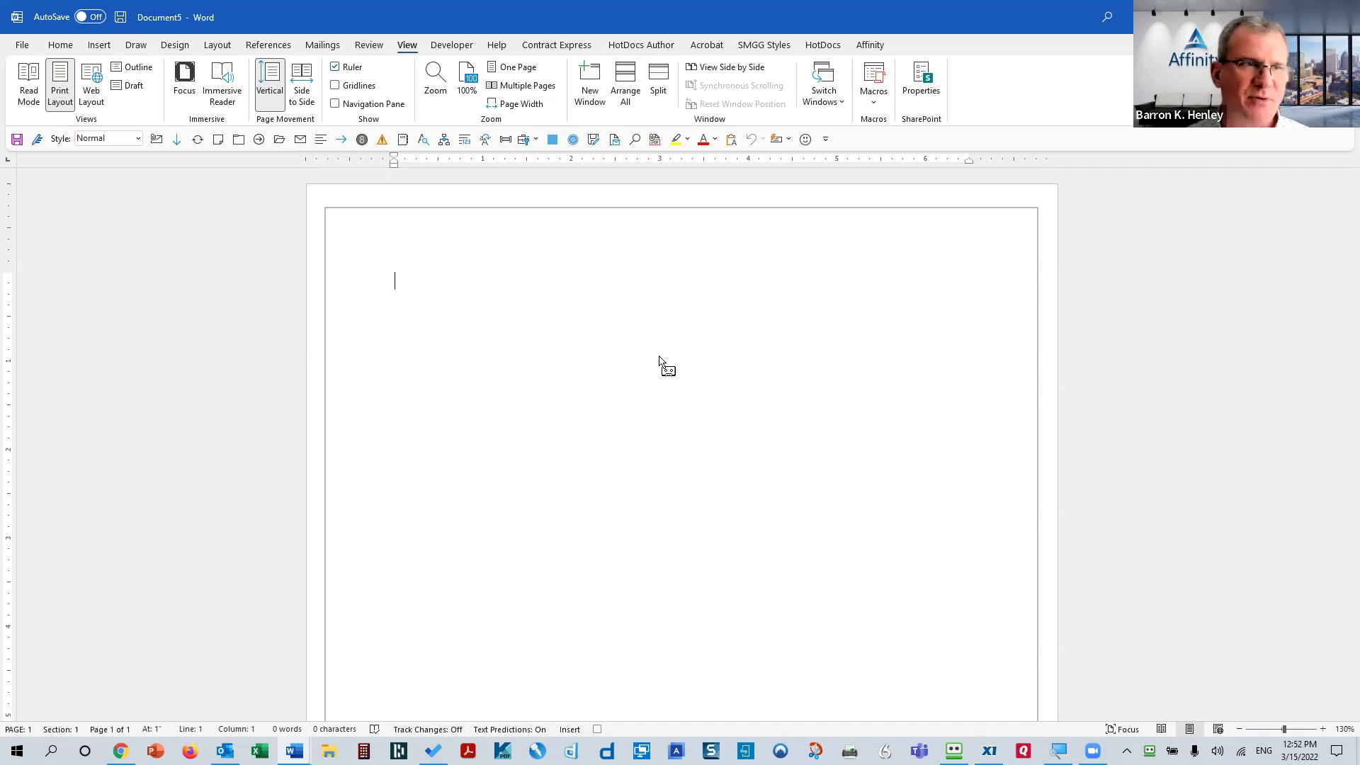
{"action": "left_click", "coordinate": [99, 45]}
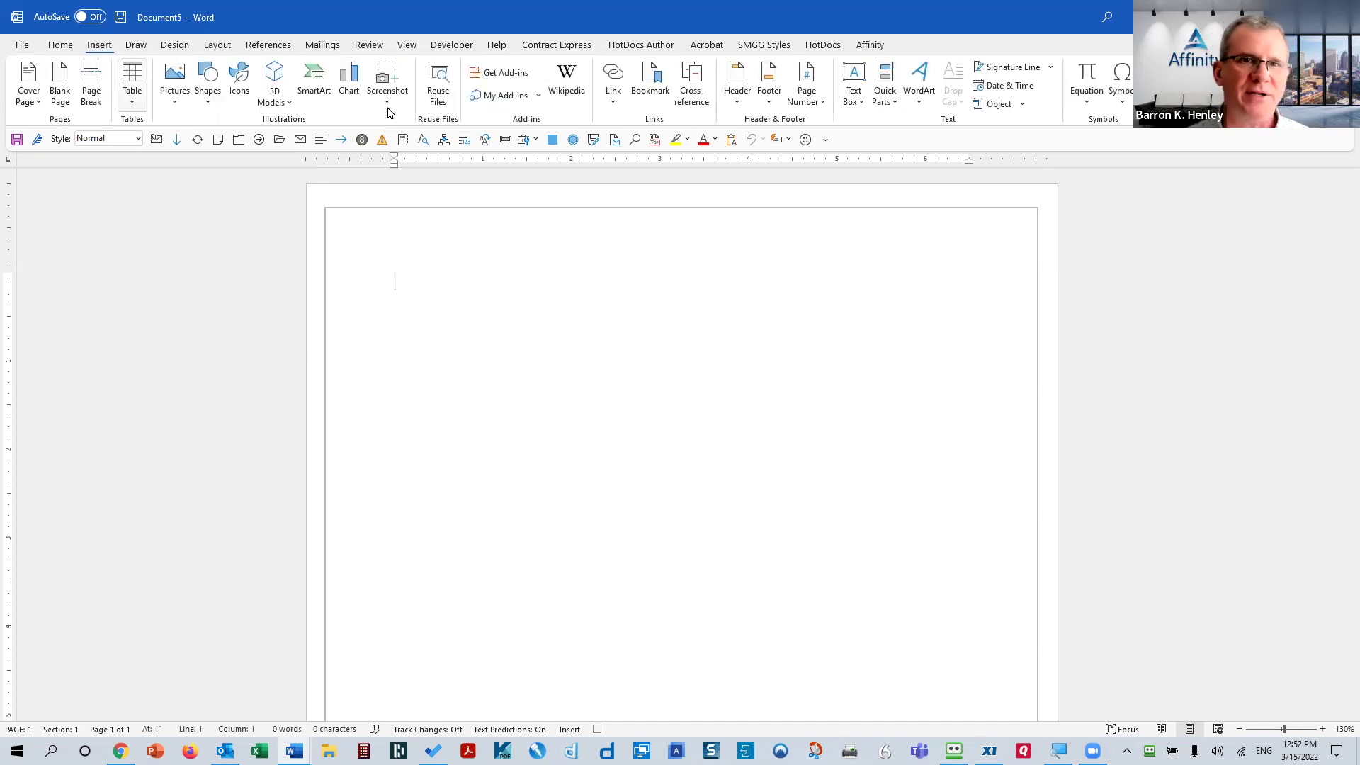
{"action": "left_click", "coordinate": [885, 89]}
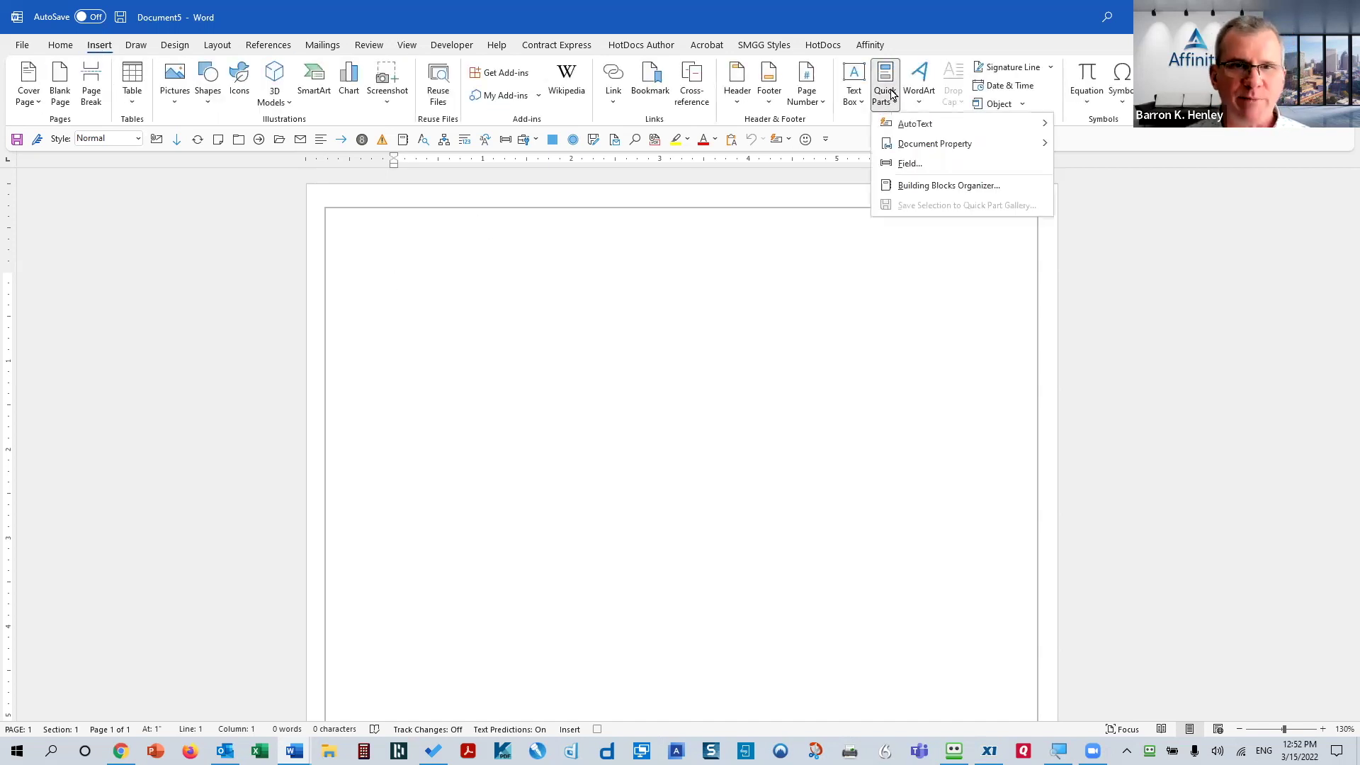
{"action": "left_click", "coordinate": [900, 165]}
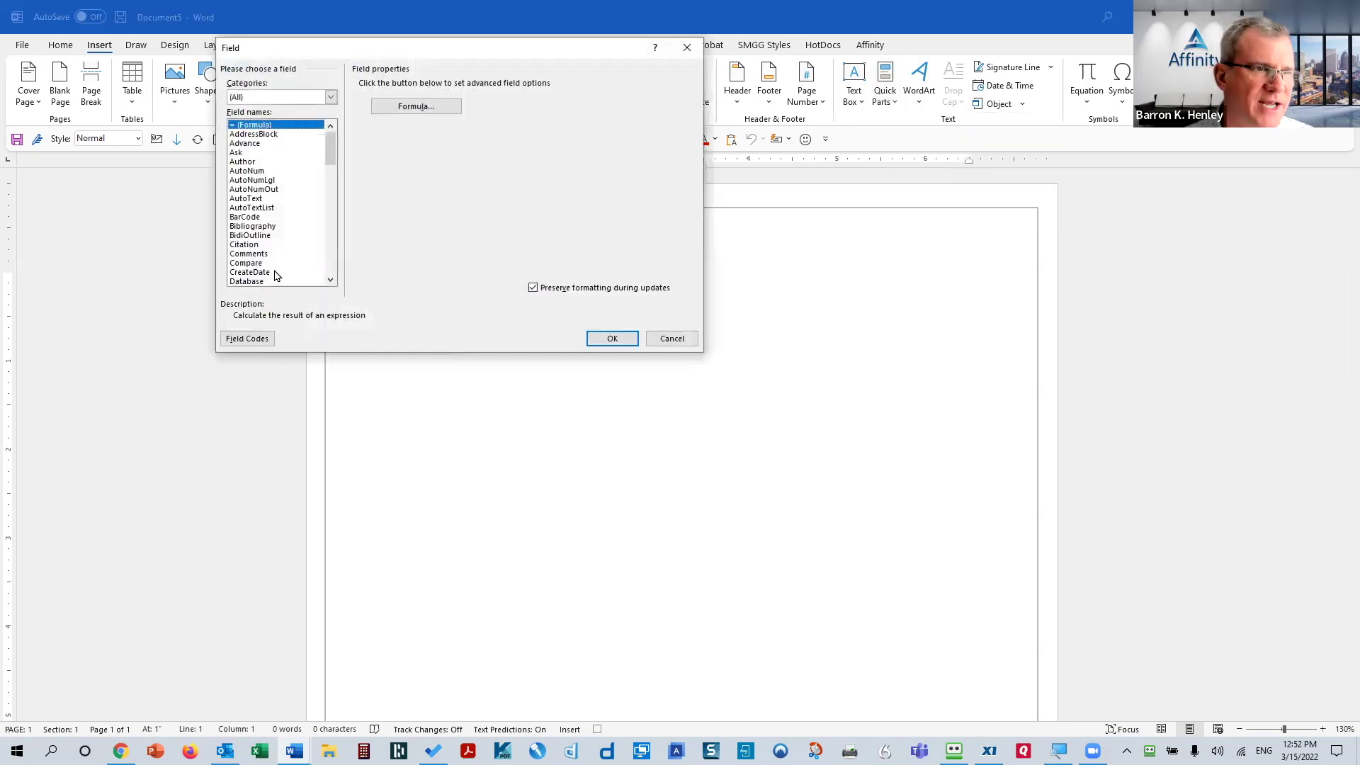
{"action": "left_click", "coordinate": [275, 273]}
{"action": "left_click", "coordinate": [401, 129]}
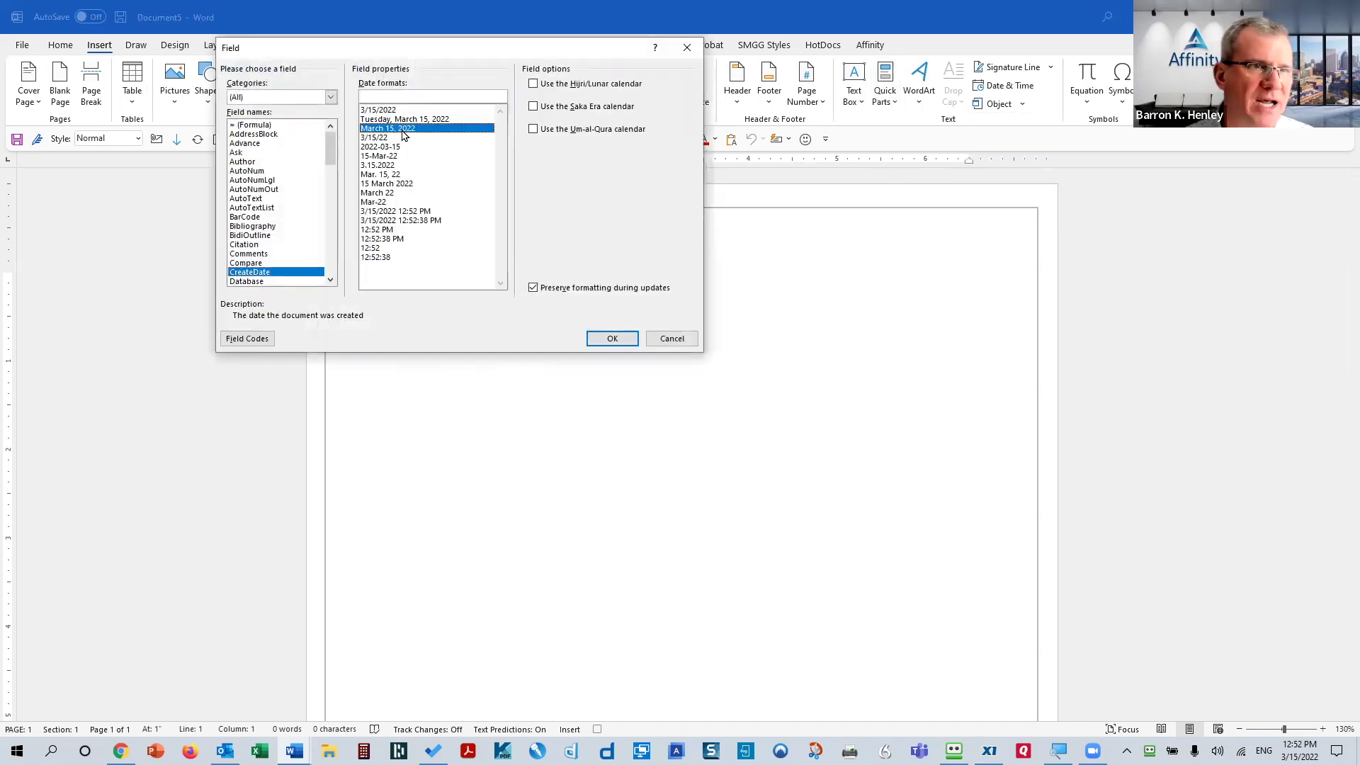
{"action": "left_click", "coordinate": [620, 340]}
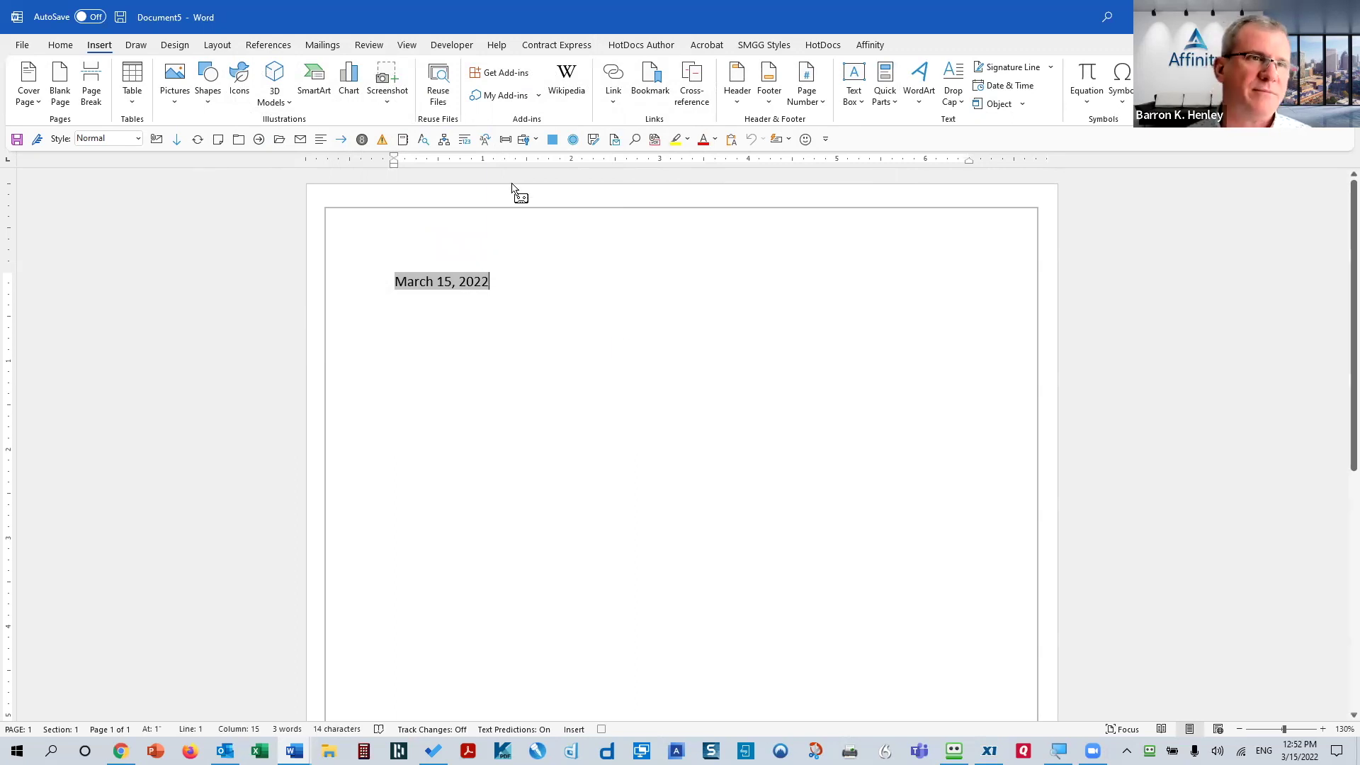
- Stop recording the date macro
{"action": "left_click", "coordinate": [409, 47]}
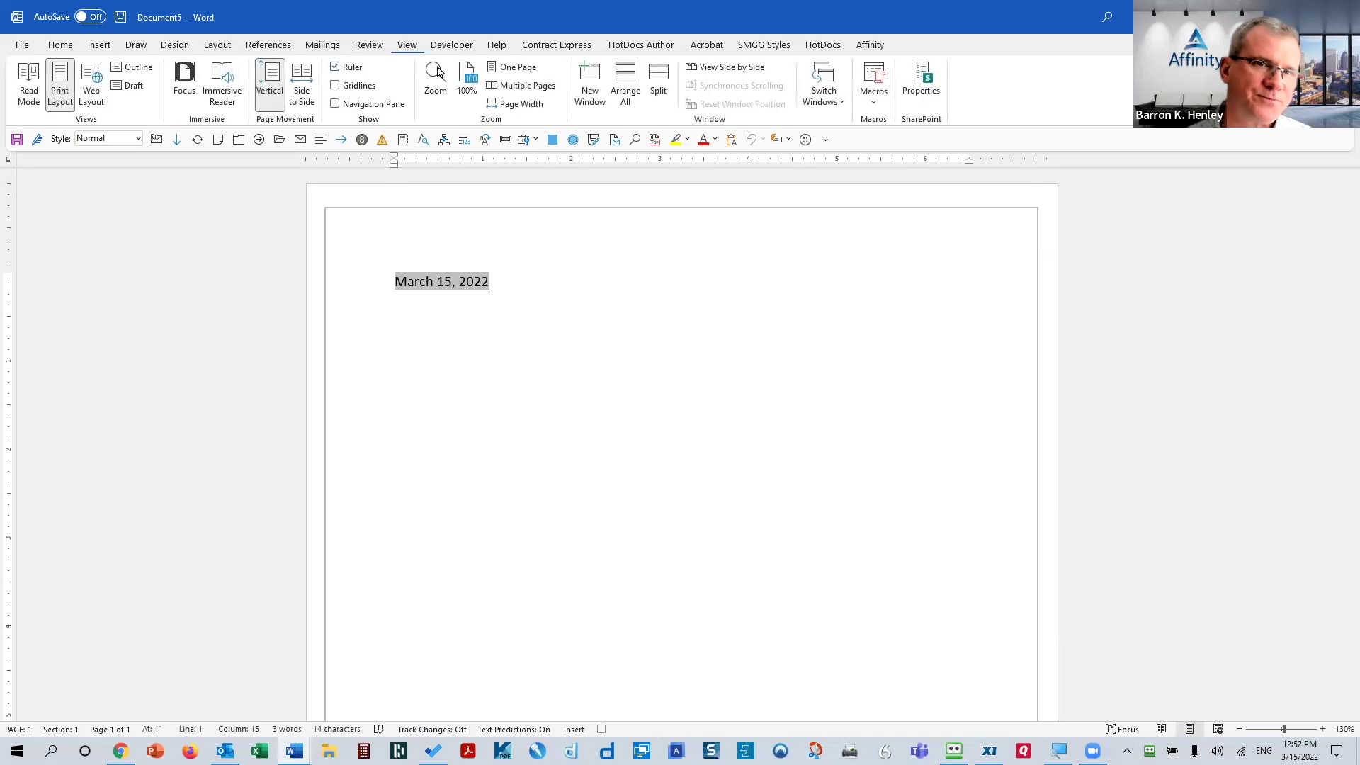
{"action": "left_click", "coordinate": [874, 106]}
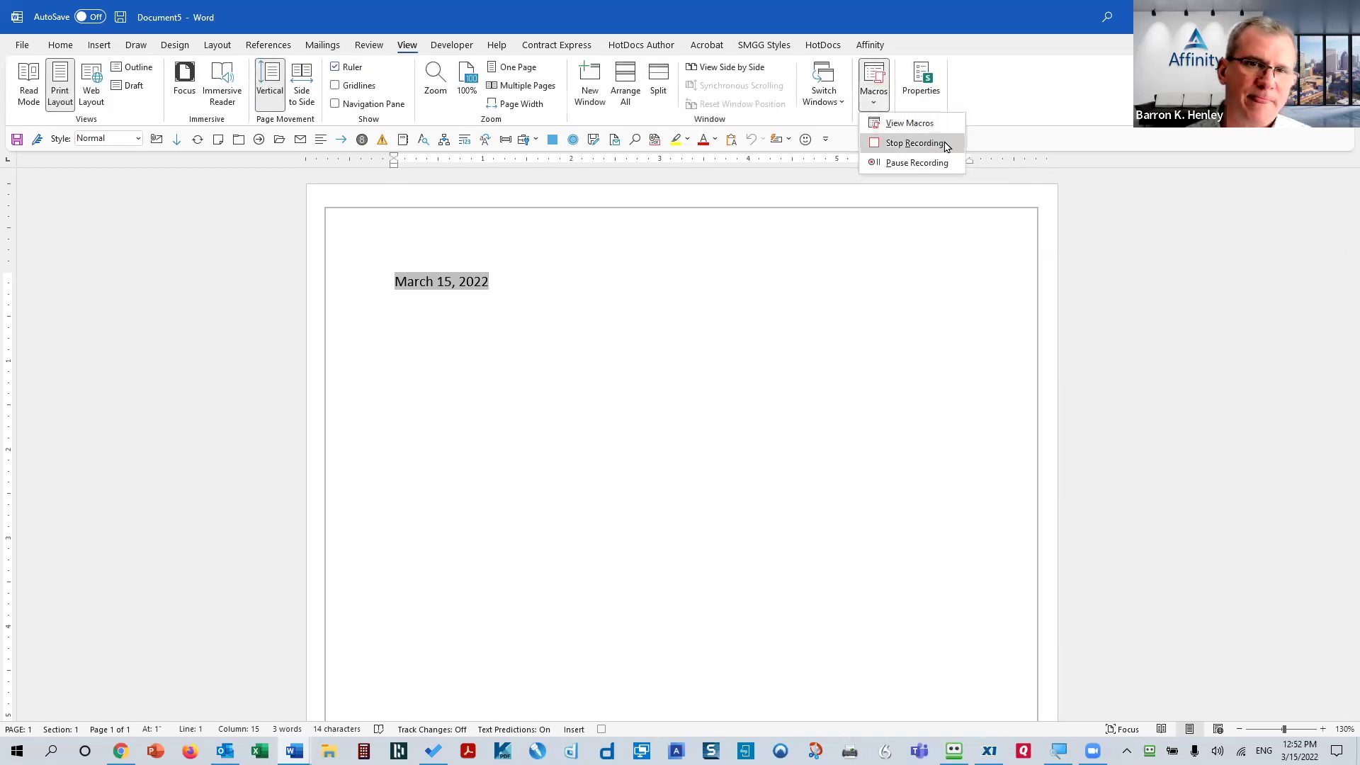
{"action": "left_click", "coordinate": [947, 144]}
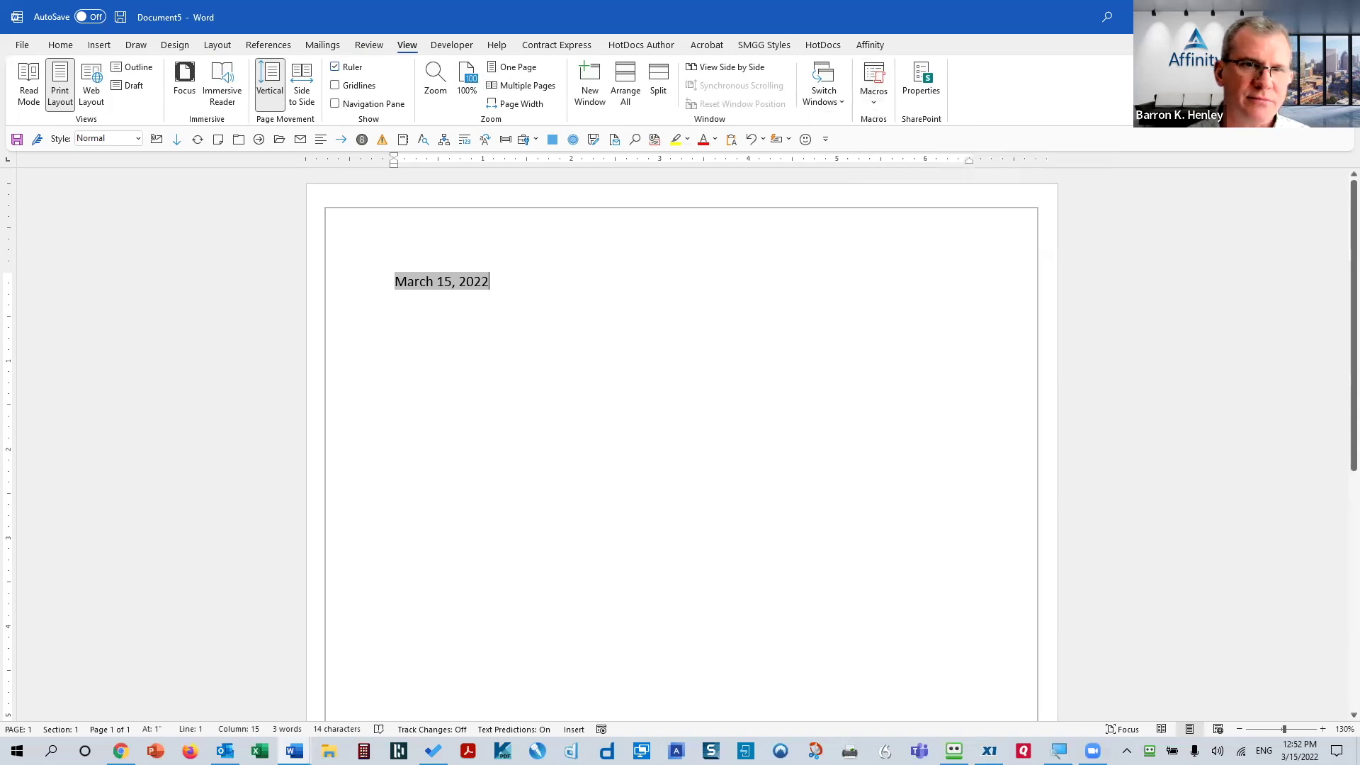
- Delete the date, reinsert it with the smiley toolbar button, then delete it again
{"action": "left_click", "coordinate": [370, 289]}
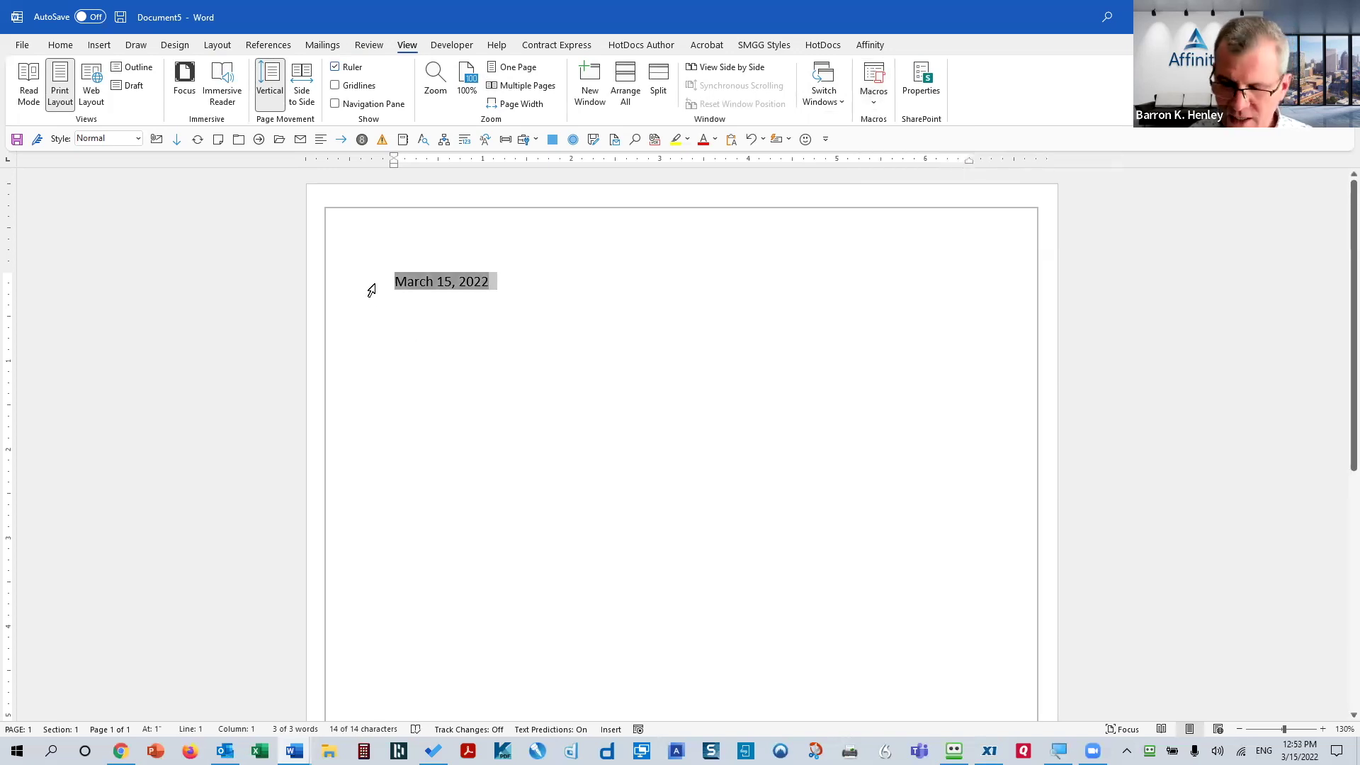
{"action": "key", "text": "Delete"}
{"action": "left_click", "coordinate": [805, 139]}
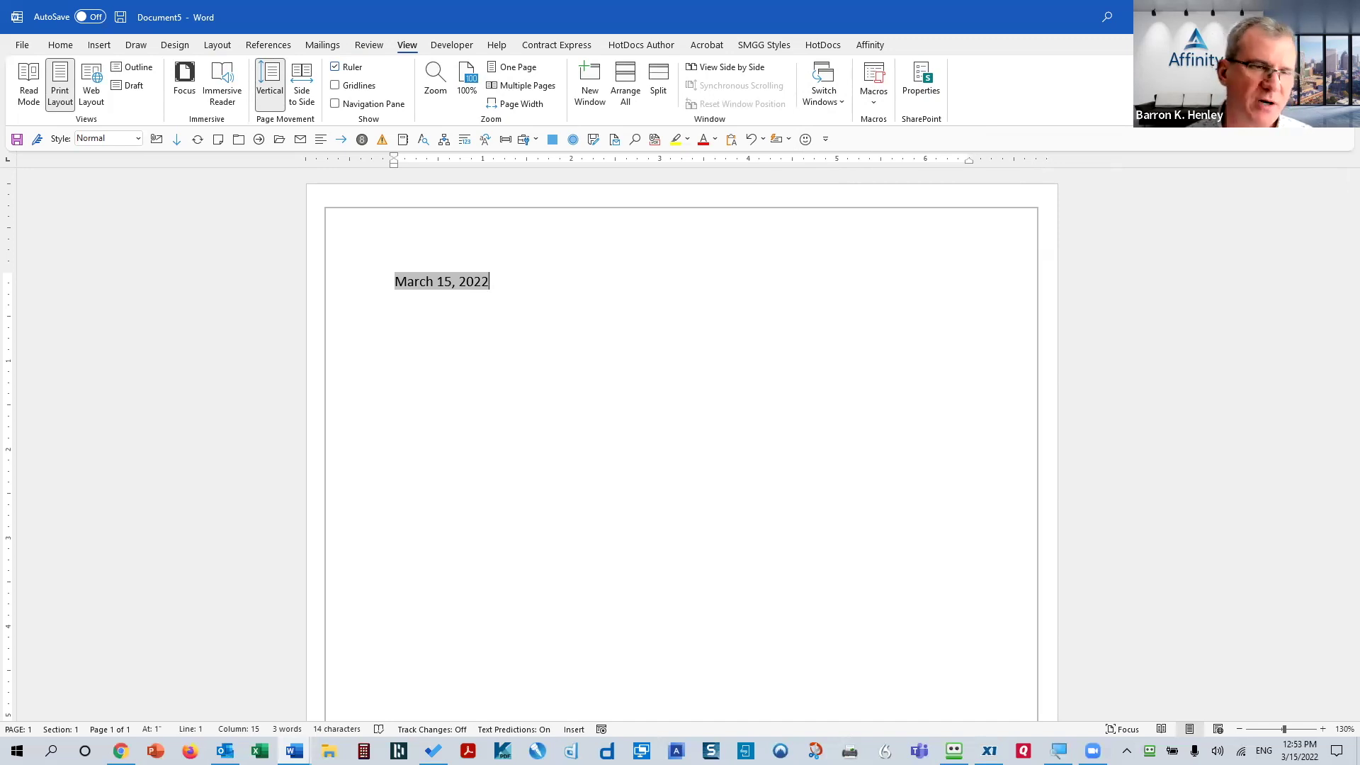
{"action": "key", "text": "Delete"}
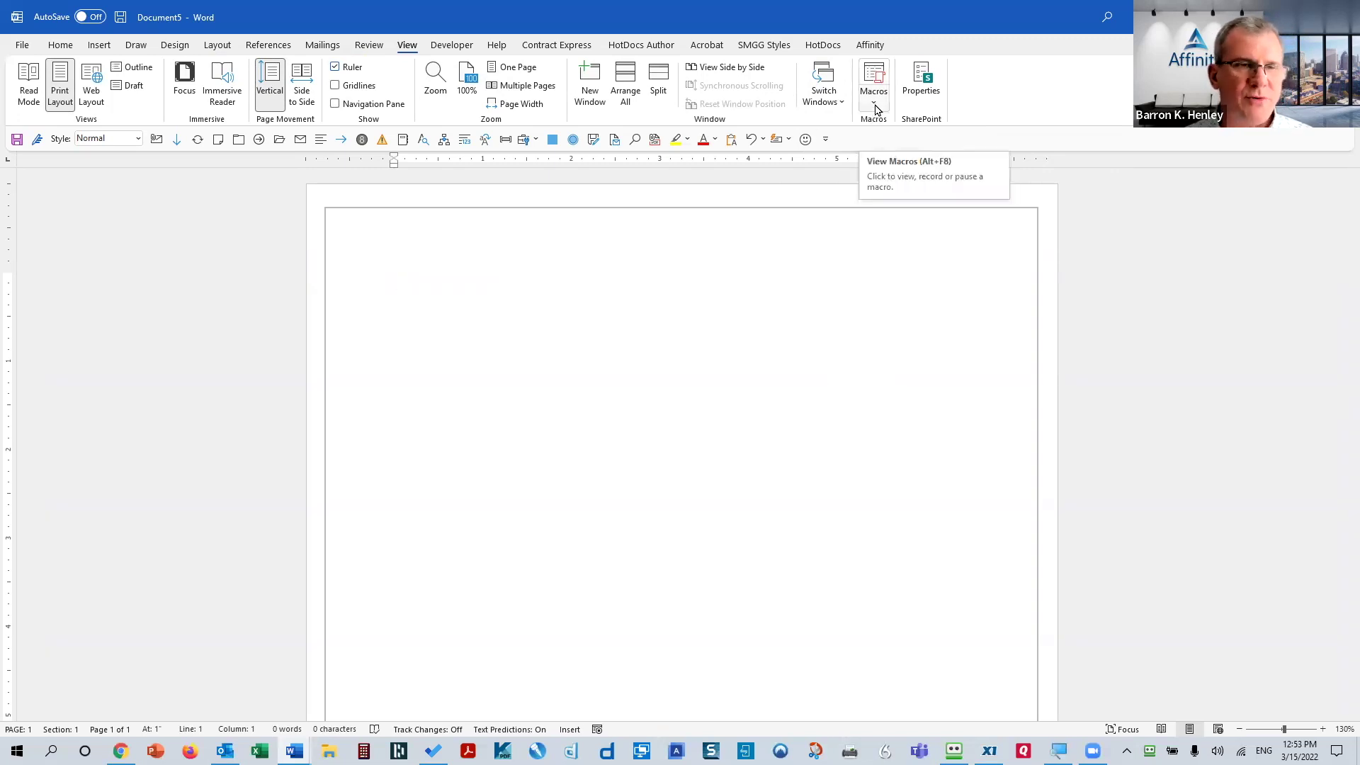
- Dismiss the AutoText gallery and start recording a new macro assigned to a keyboard shortcut
{"action": "left_click", "coordinate": [775, 142]}
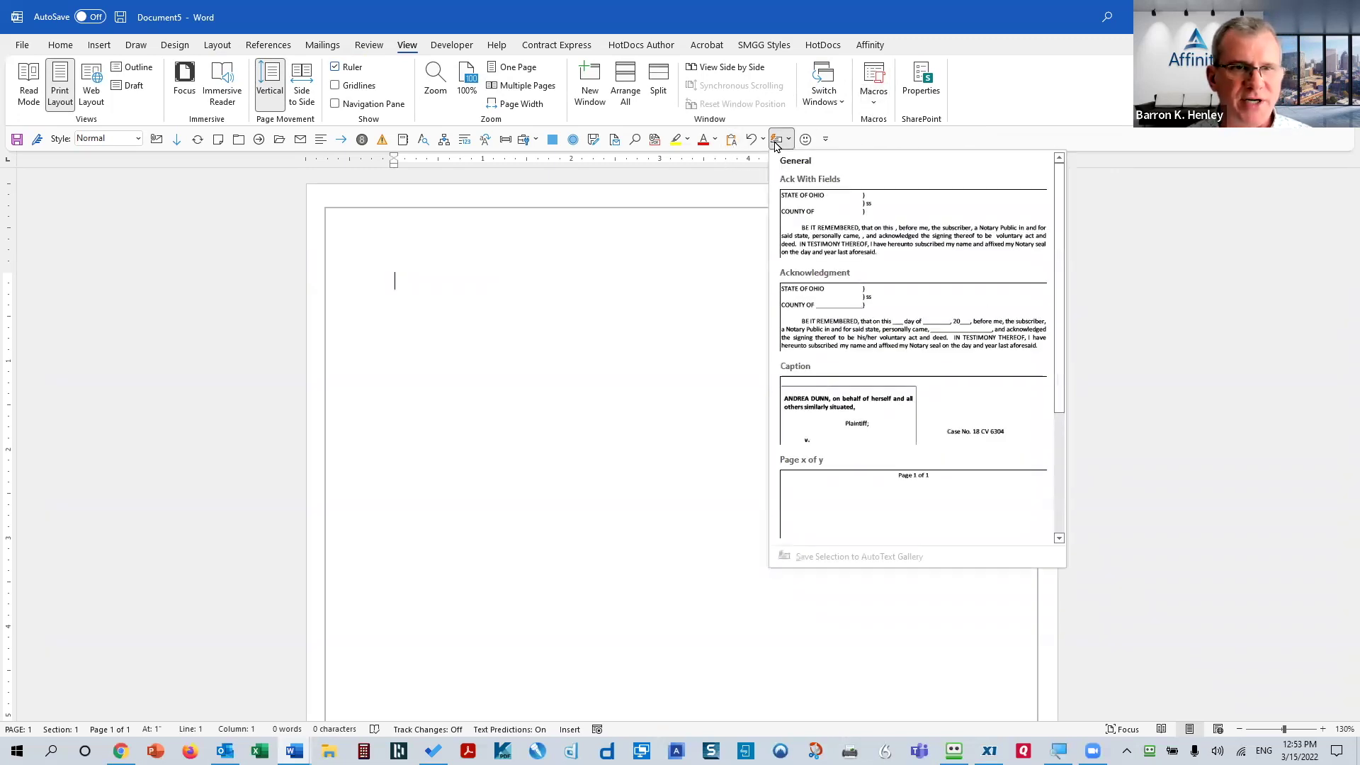
{"action": "scroll", "coordinate": [877, 511], "scroll_direction": "down", "scroll_amount": 3}
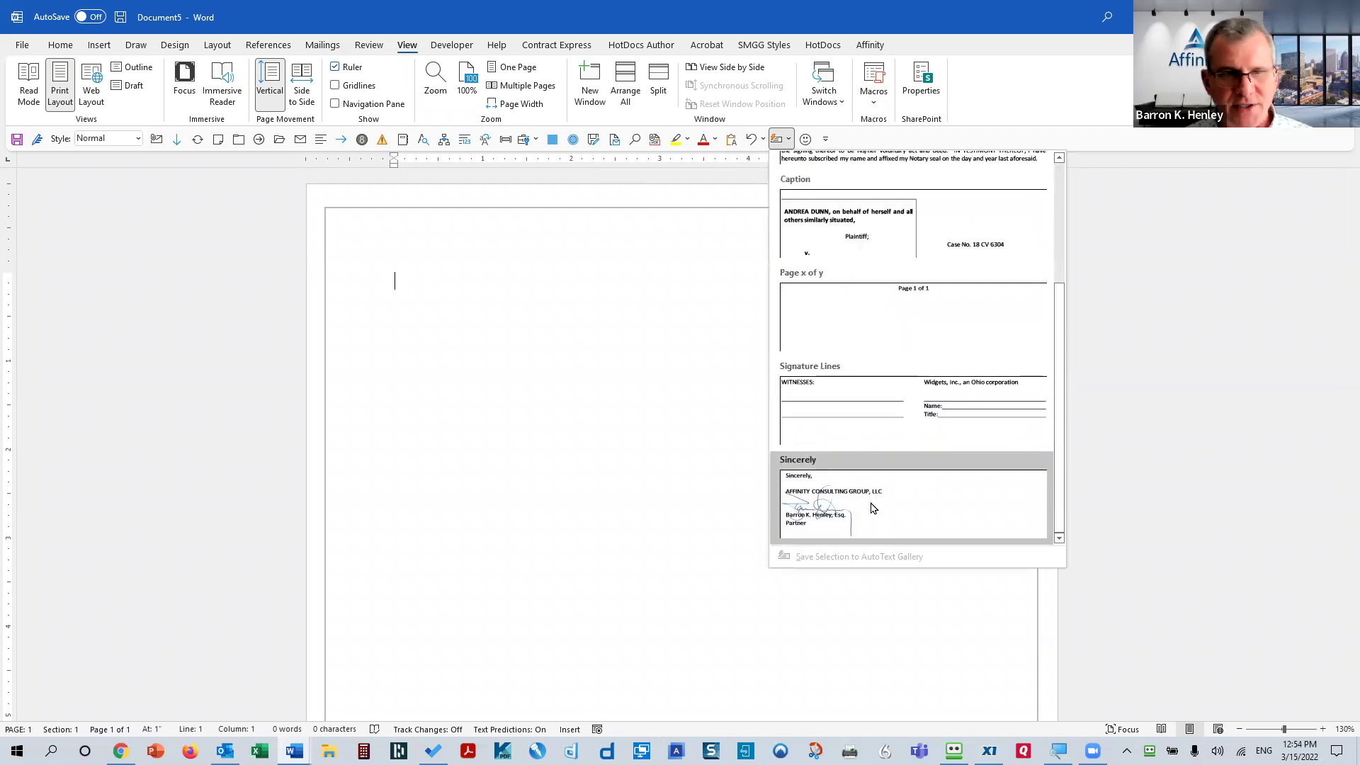
{"action": "key", "text": "Escape"}
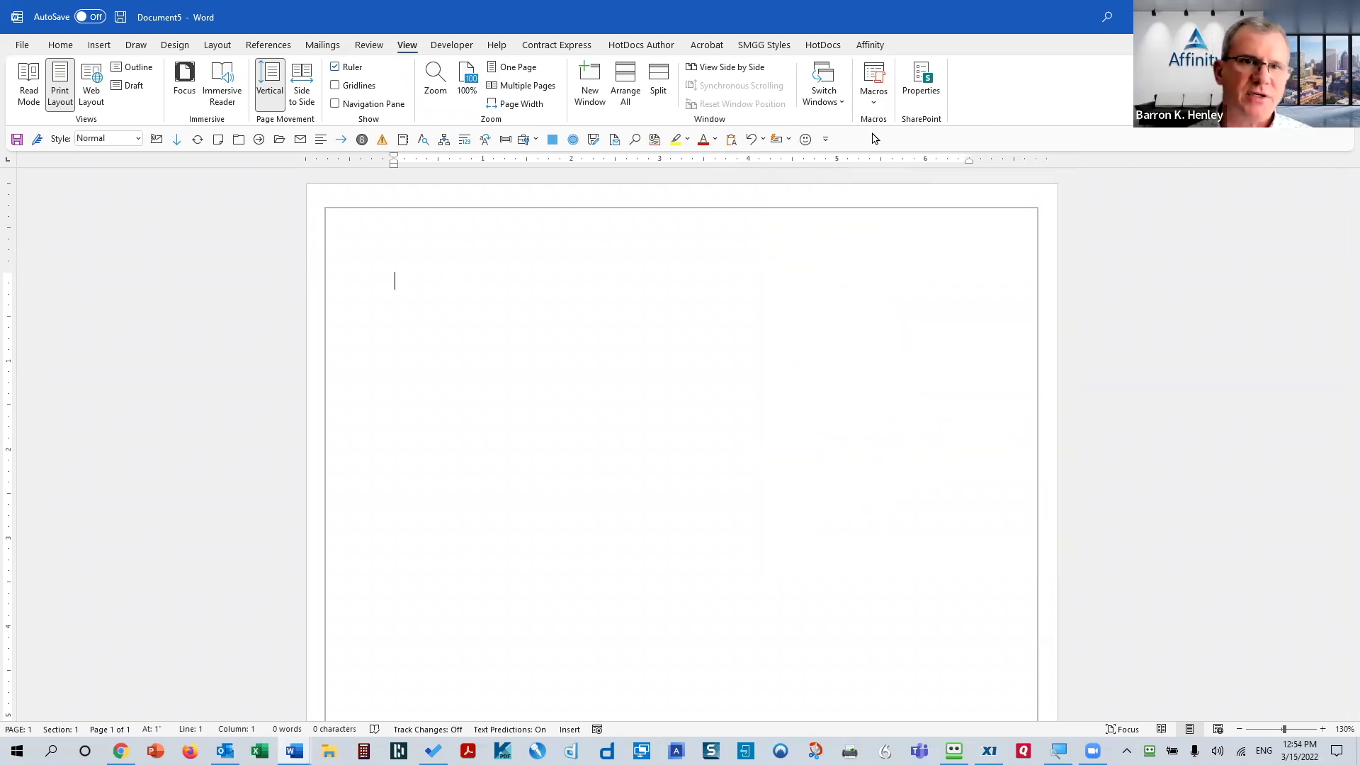
{"action": "left_click", "coordinate": [877, 111]}
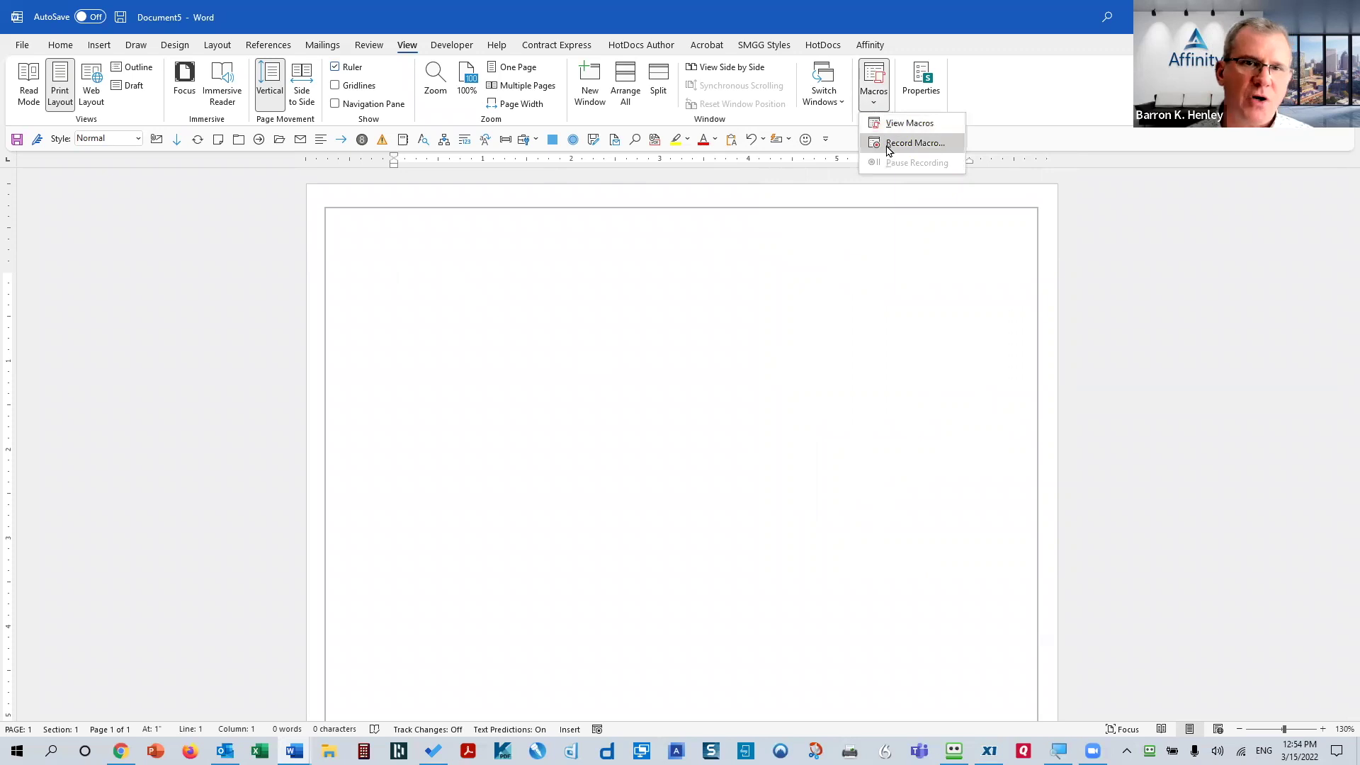
{"action": "left_click", "coordinate": [890, 142]}
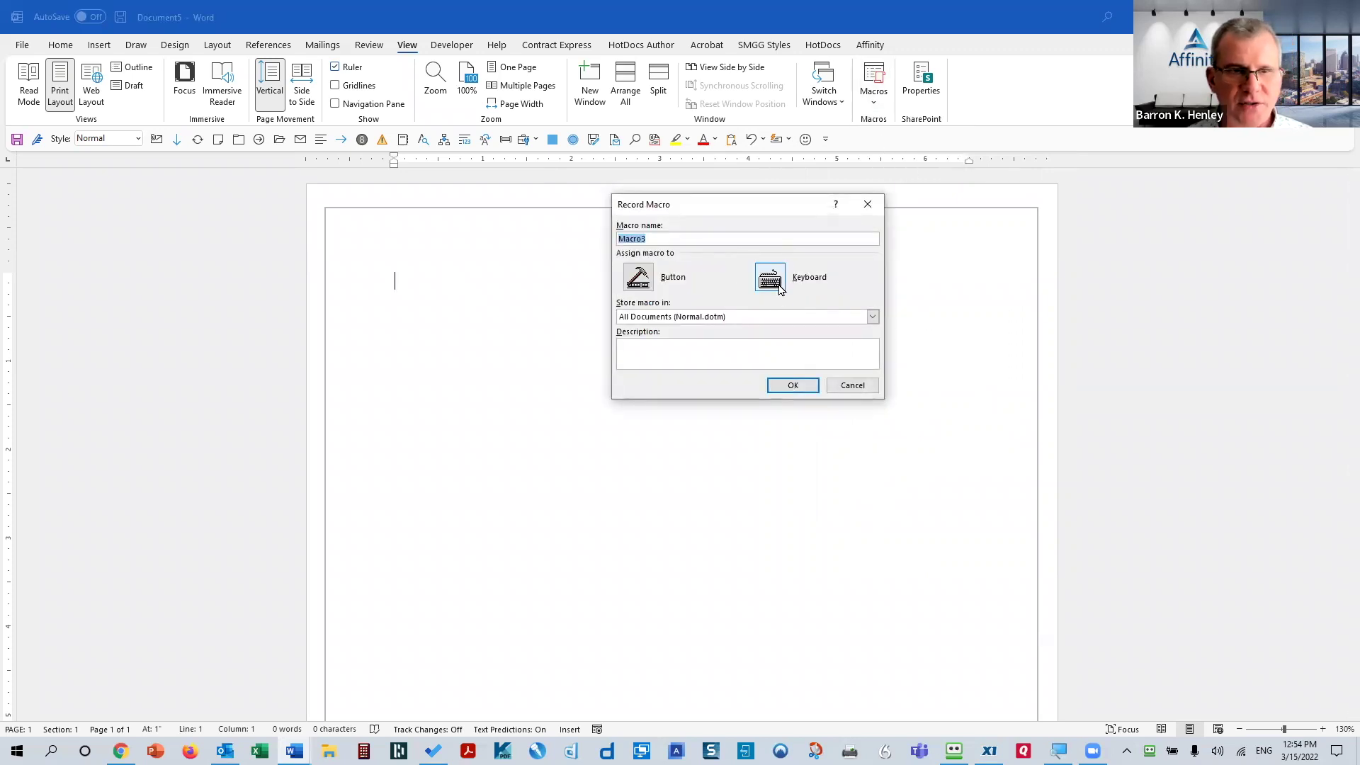
{"action": "left_click", "coordinate": [771, 280]}
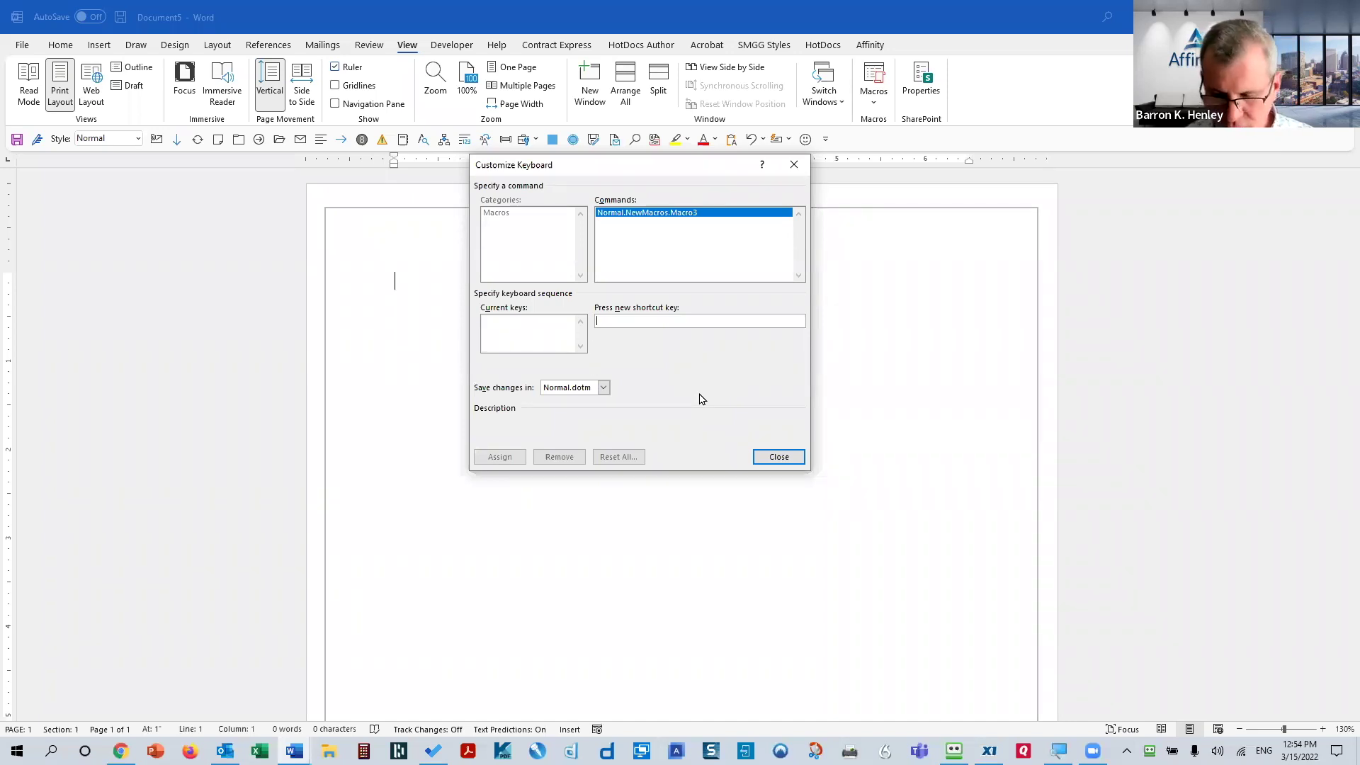
- Assign Macro3 the Alt+Ctrl+U shortcut instead of the taken Alt+Ctrl+O, then close the dialog
{"action": "key", "text": "ctrl+alt+o"}
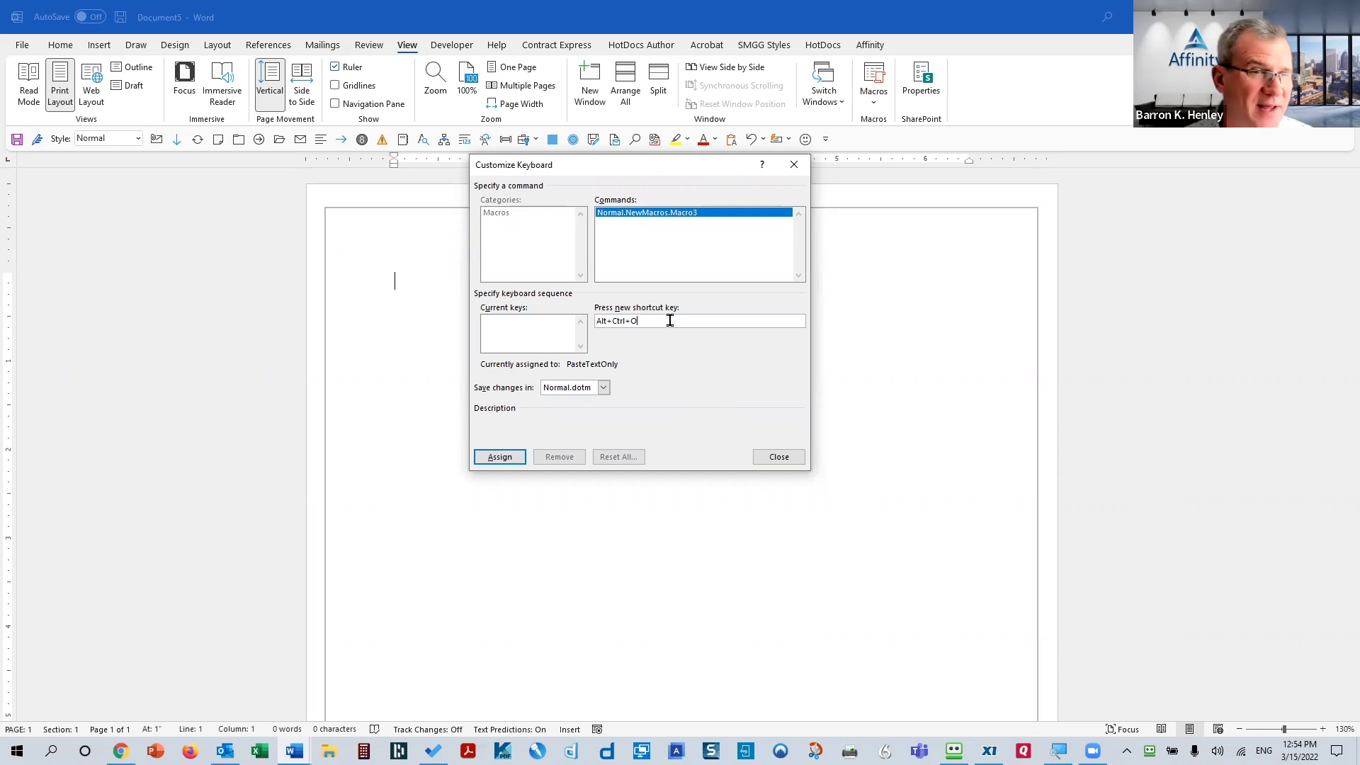
{"action": "left_click_drag", "start_coordinate": [670, 320], "coordinate": [580, 322]}
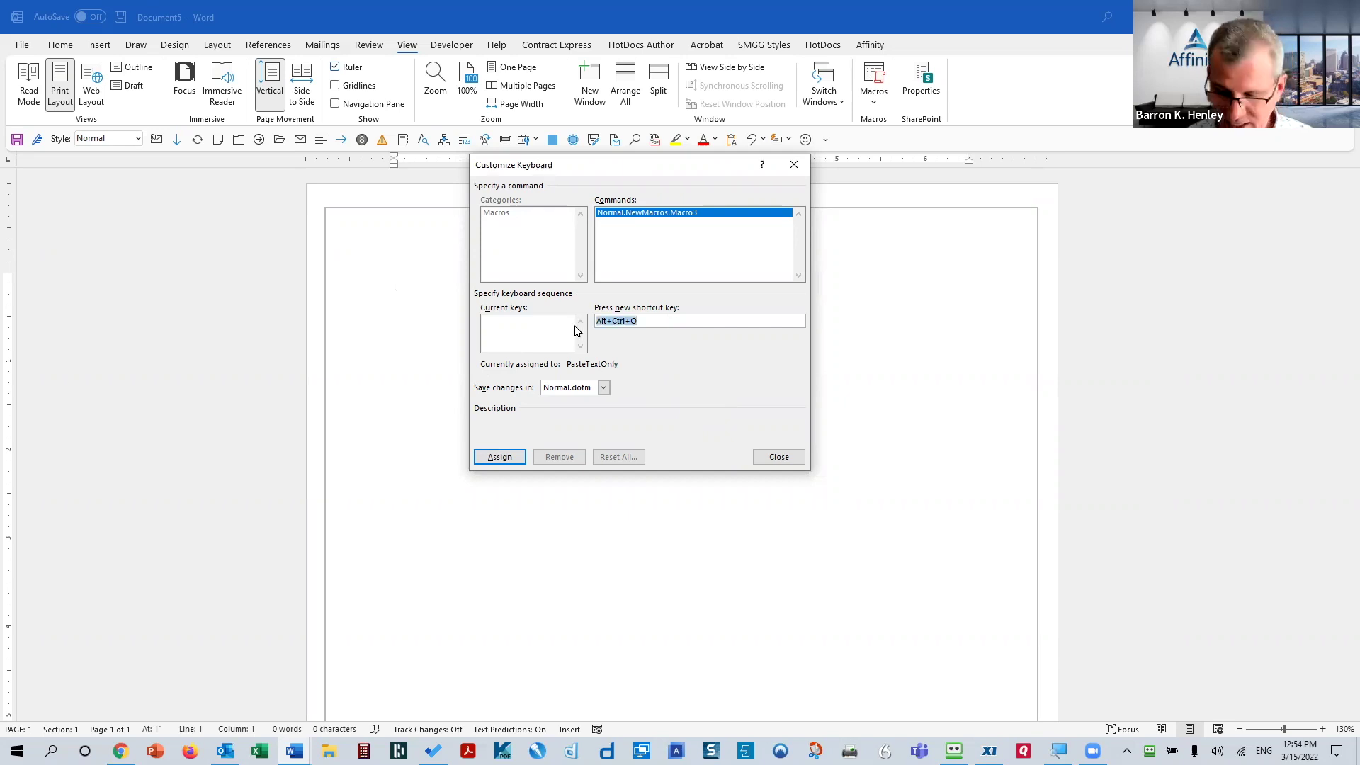
{"action": "key", "text": "Delete"}
{"action": "key", "text": "BackSpace"}
{"action": "key", "text": "BackSpace"}
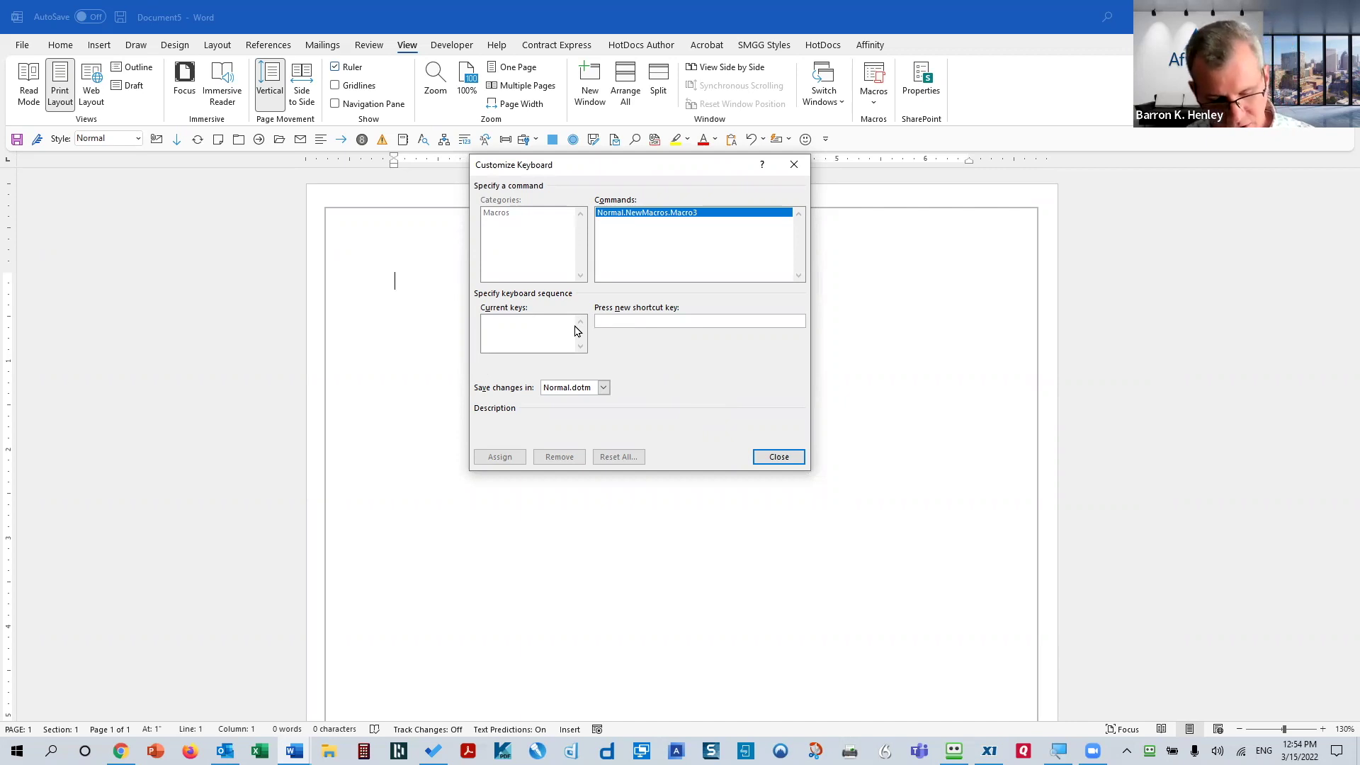
{"action": "key", "text": "ctrl+alt+u"}
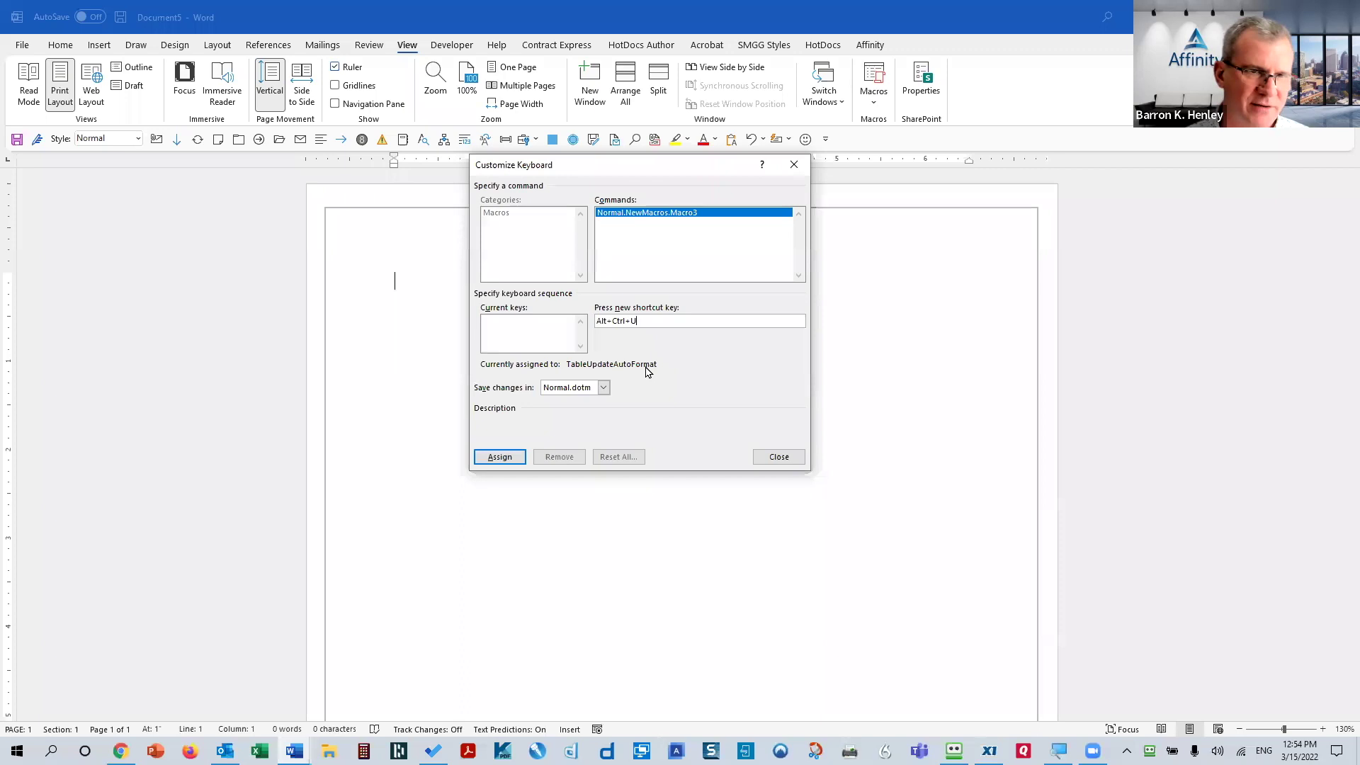
{"action": "left_click", "coordinate": [508, 459]}
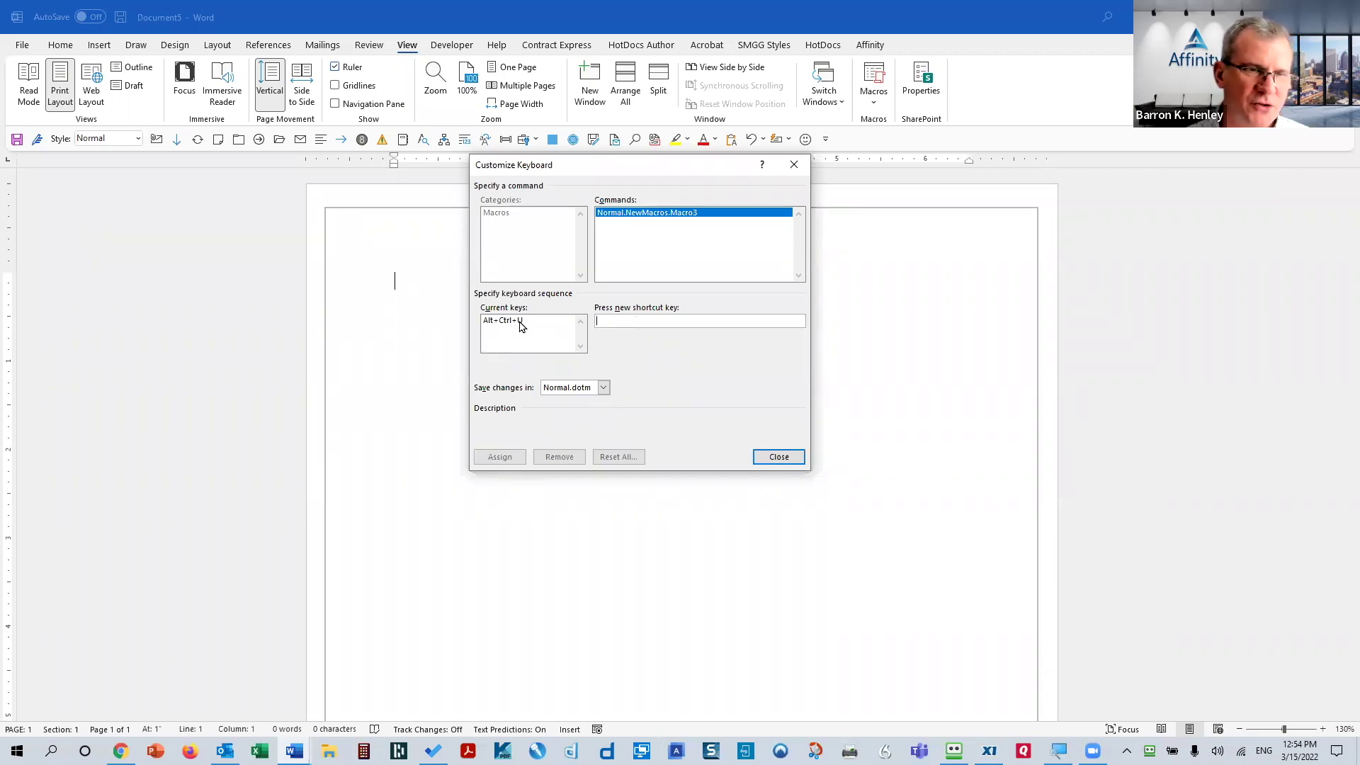
{"action": "left_click", "coordinate": [761, 461]}
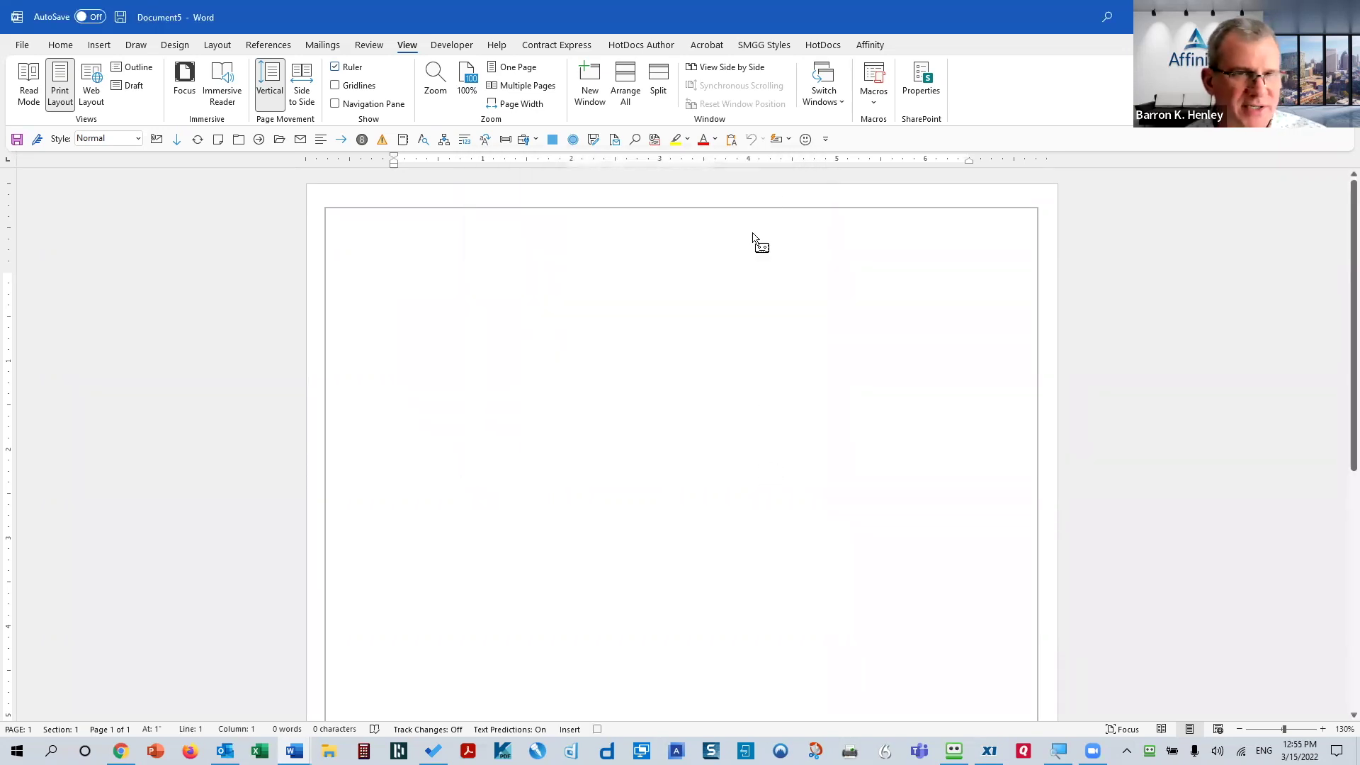
- Insert the Sincerely AutoText signature block and stop recording Macro3
{"action": "left_click", "coordinate": [778, 139]}
{"action": "scroll", "coordinate": [858, 487], "scroll_direction": "down", "scroll_amount": 5}
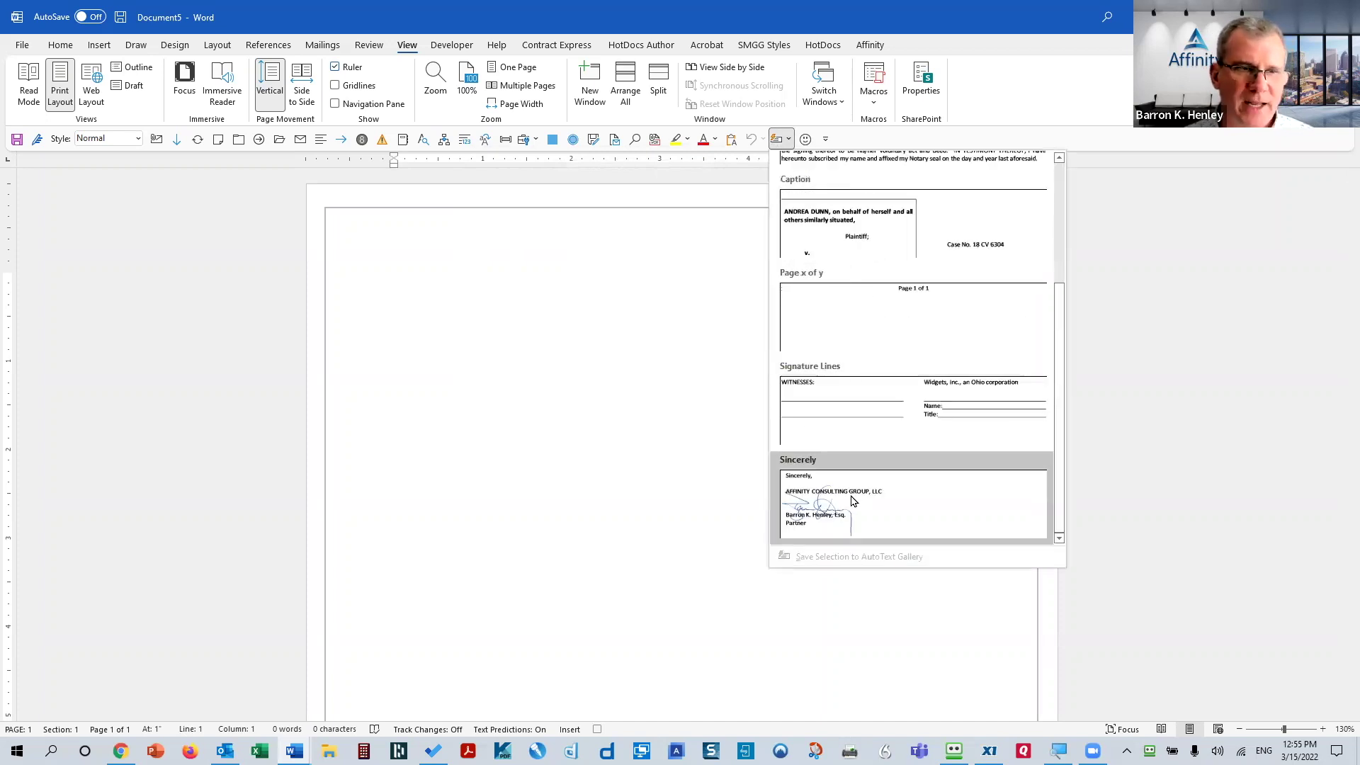
{"action": "left_click", "coordinate": [856, 500]}
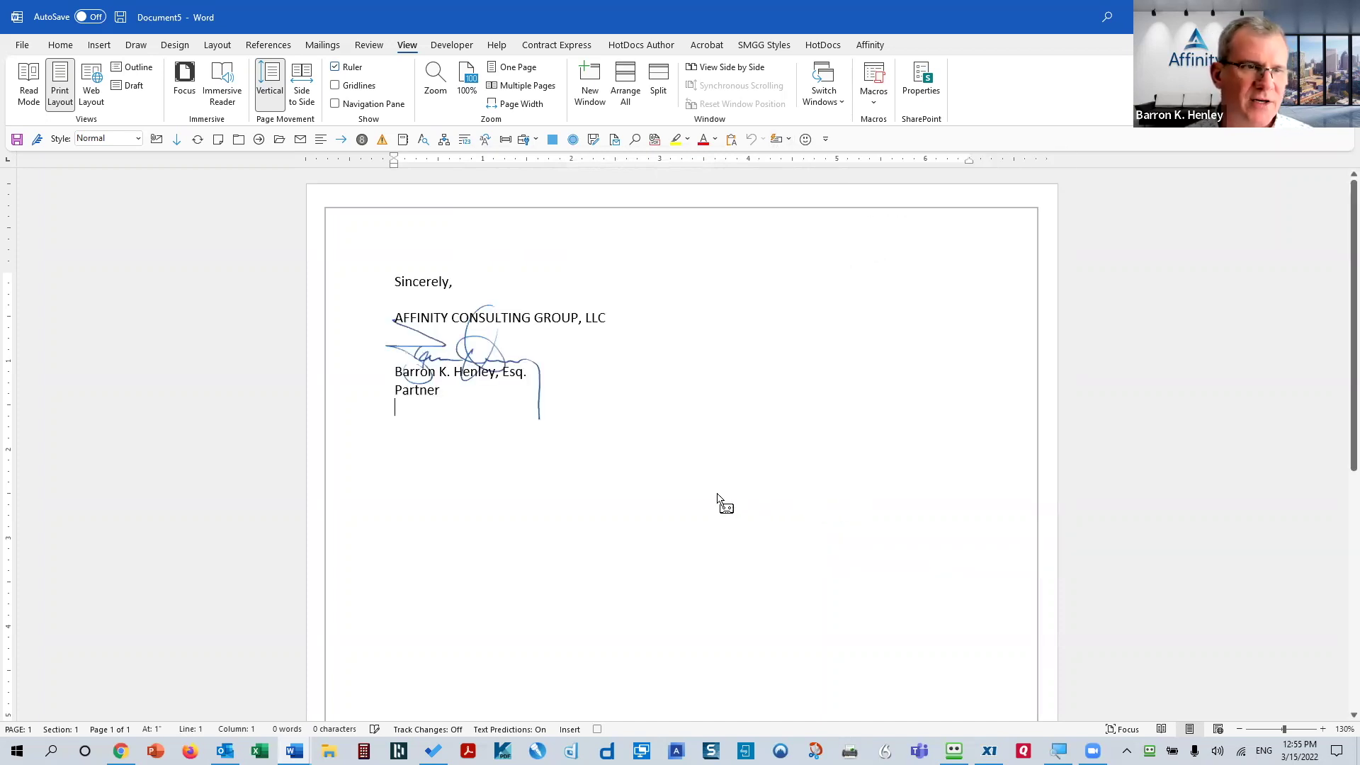
{"action": "left_click", "coordinate": [873, 89]}
{"action": "left_click", "coordinate": [873, 88]}
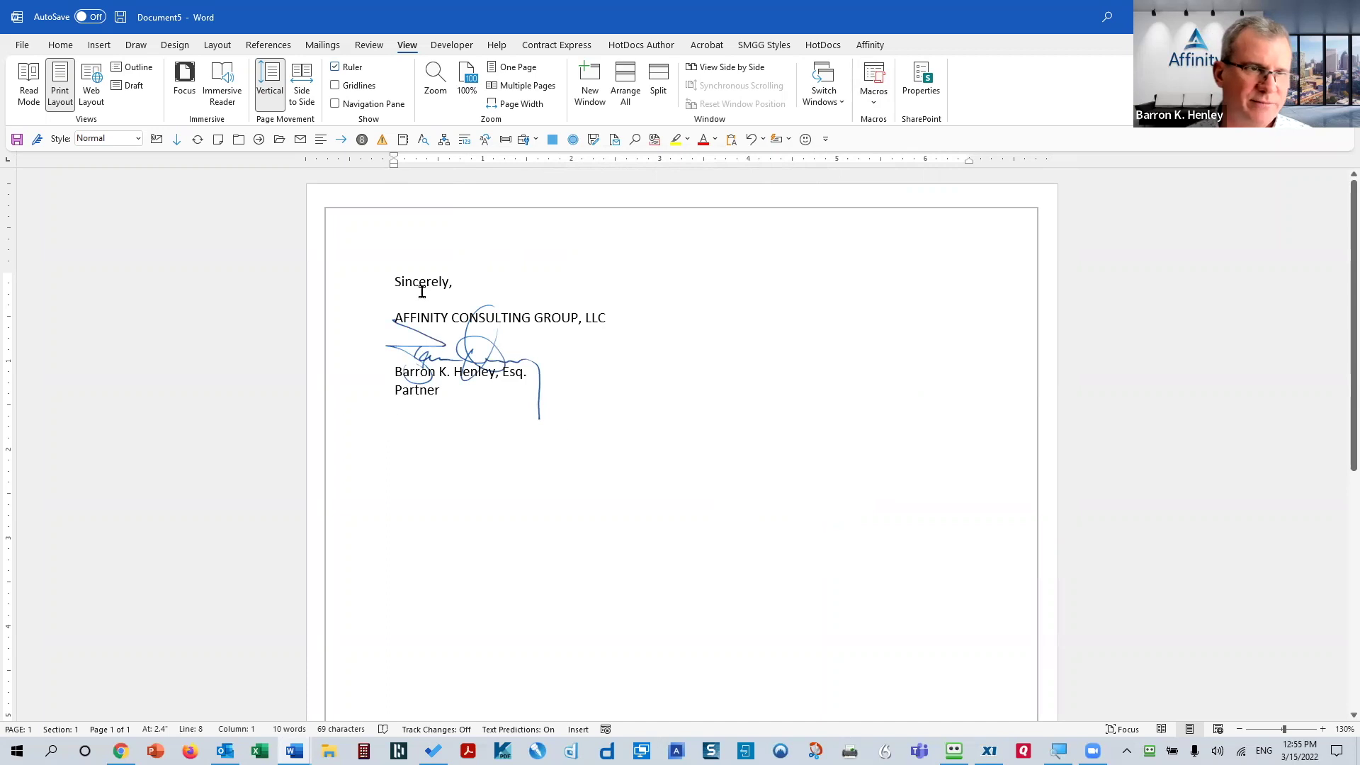
- Clear the whole page, then bring the Sincerely signature block back
{"action": "key", "text": "ctrl+a"}
{"action": "key", "text": "Delete"}
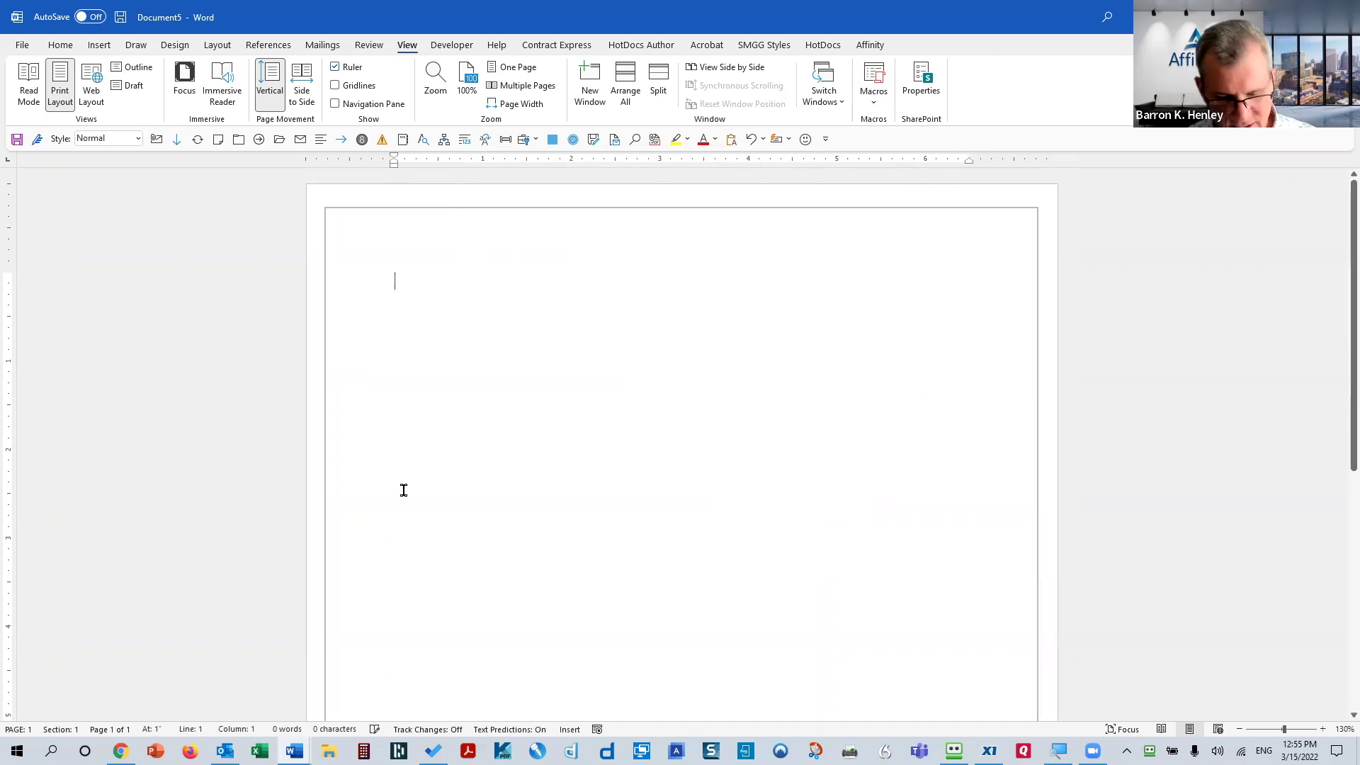
{"action": "key", "text": "ctrl+z"}
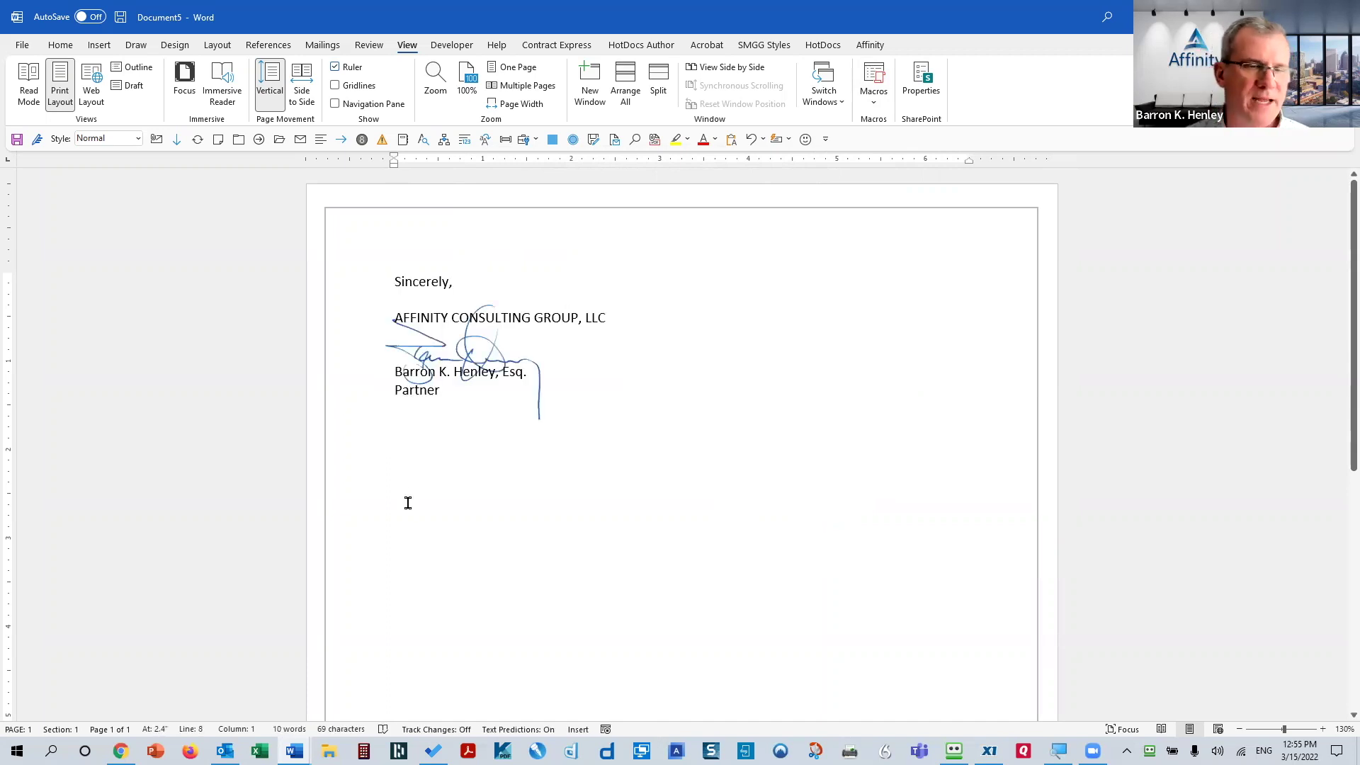